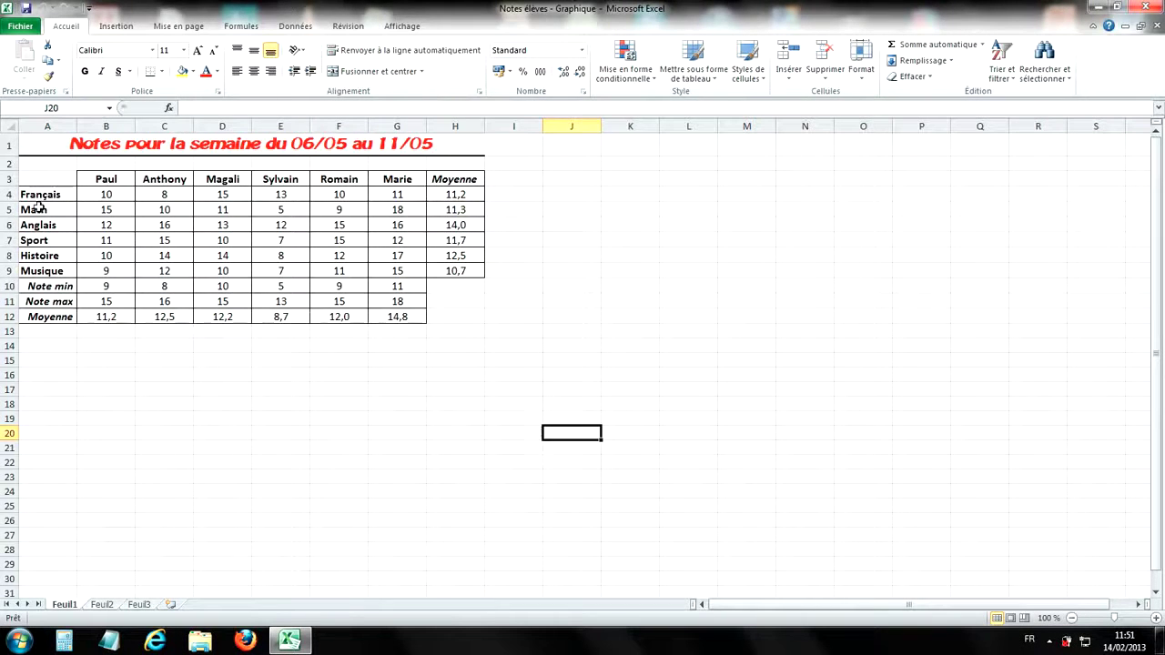
left_click_drag(51, 177, 380, 273)
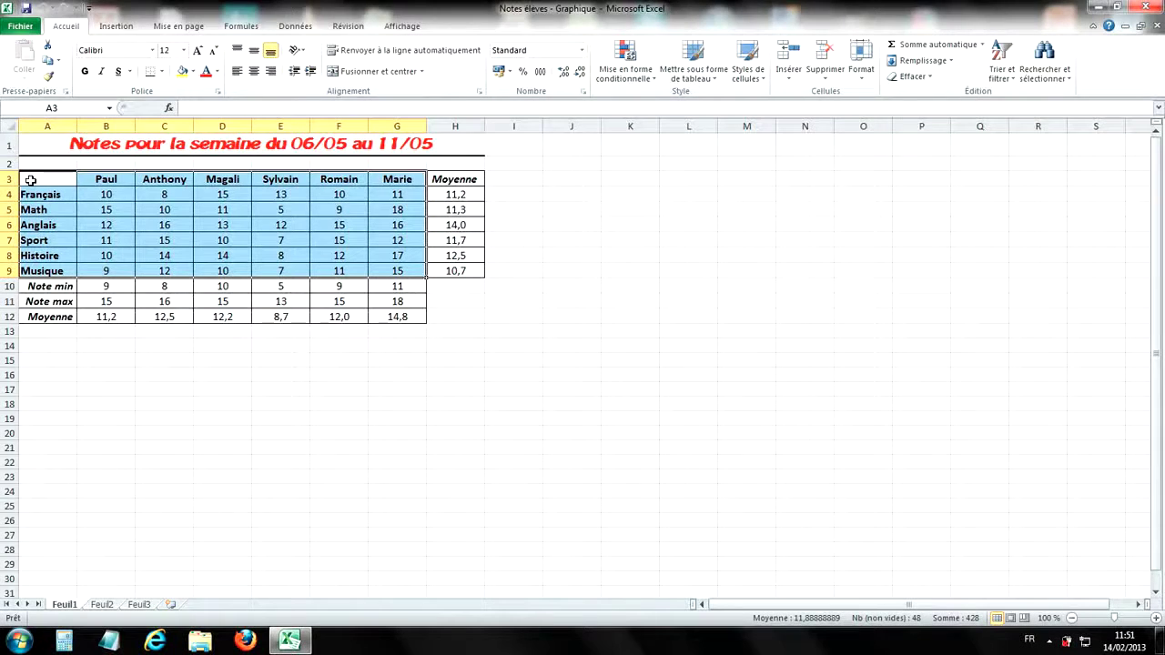
left_click(122, 206)
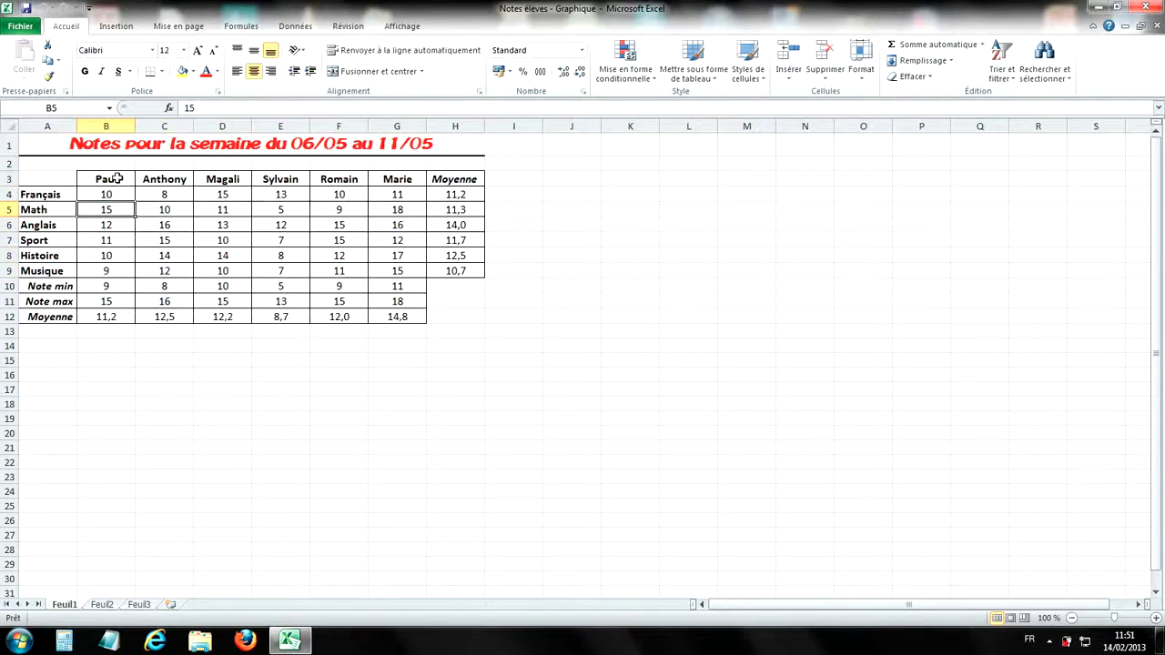
left_click_drag(118, 182, 396, 268)
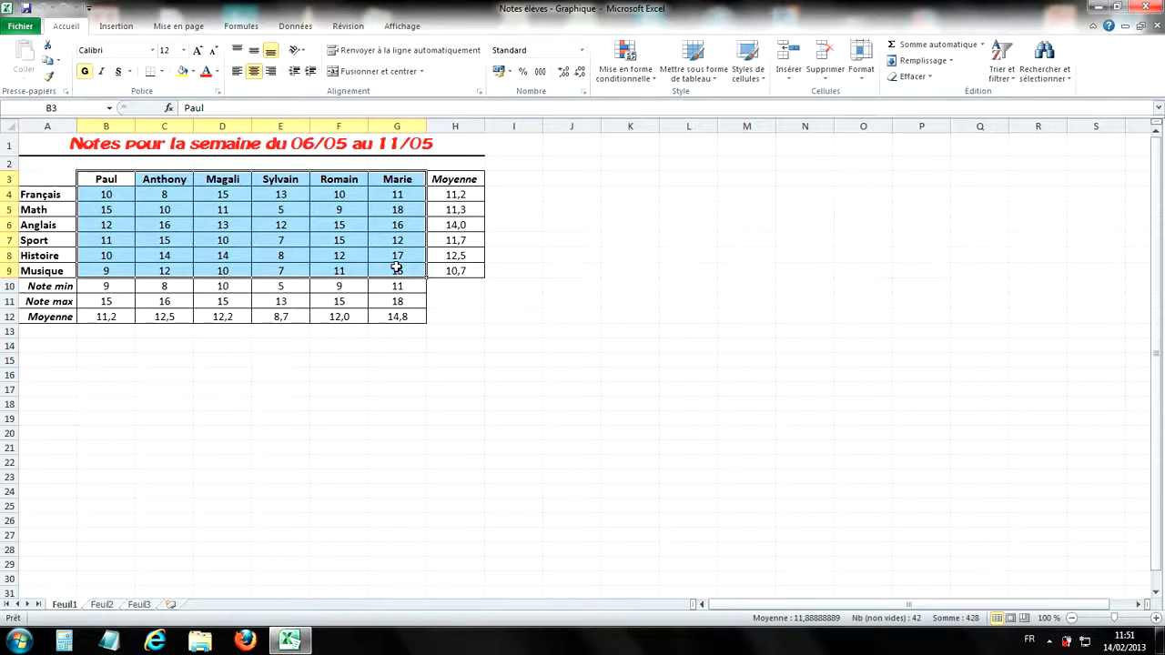
left_click_drag(68, 196, 71, 274)
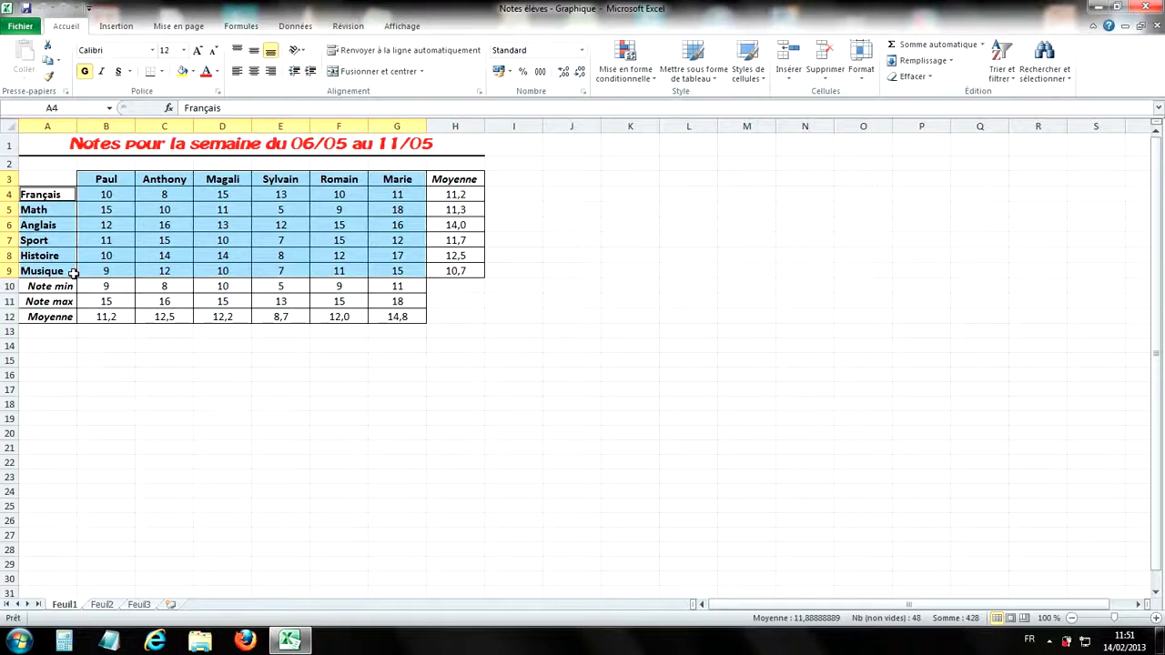
left_click(141, 296)
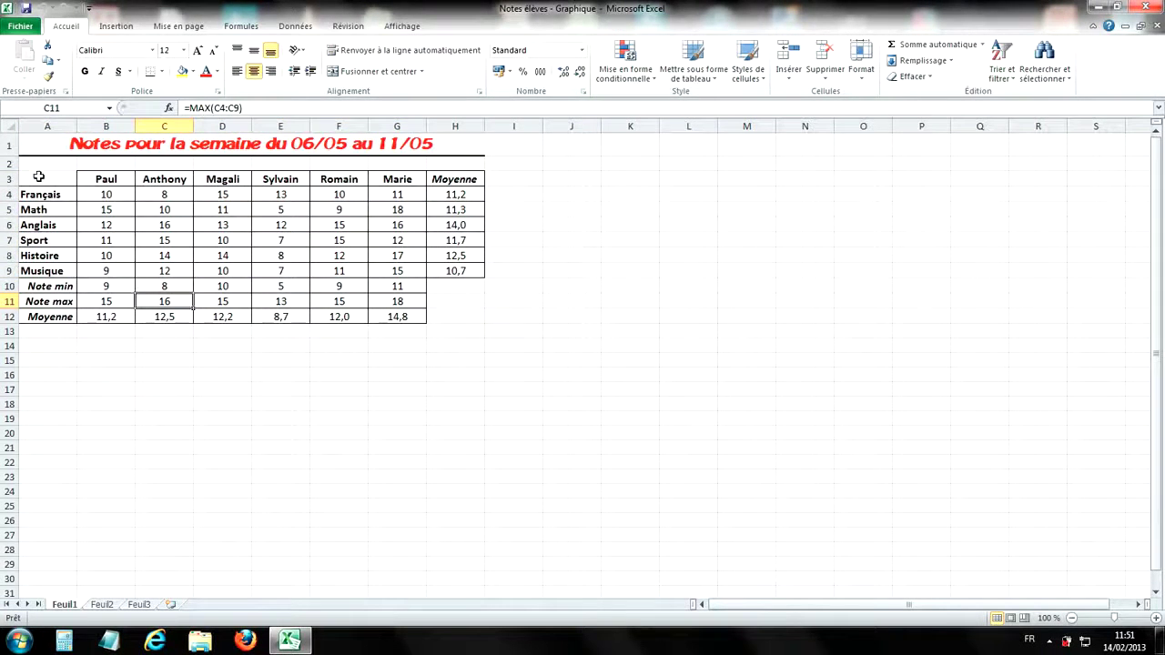
- Insert a 3D clustered column chart from the pupils' subject grades in A3:G9, leaving out the averages and the min/max rows
left_click_drag(34, 179, 403, 266)
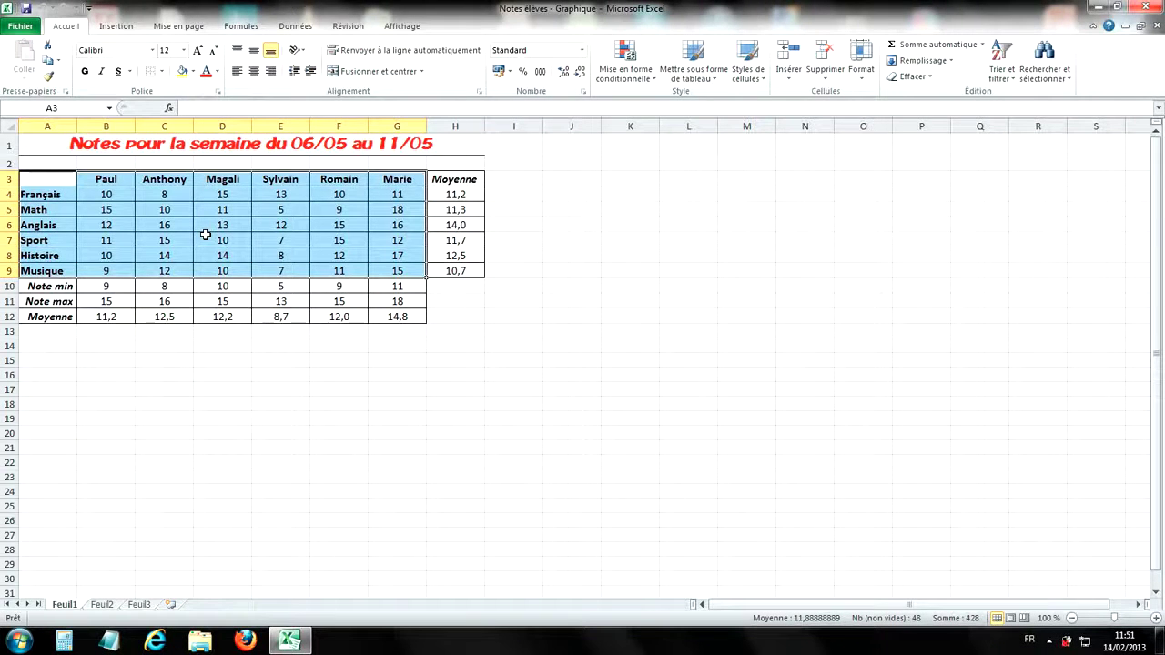
left_click(126, 34)
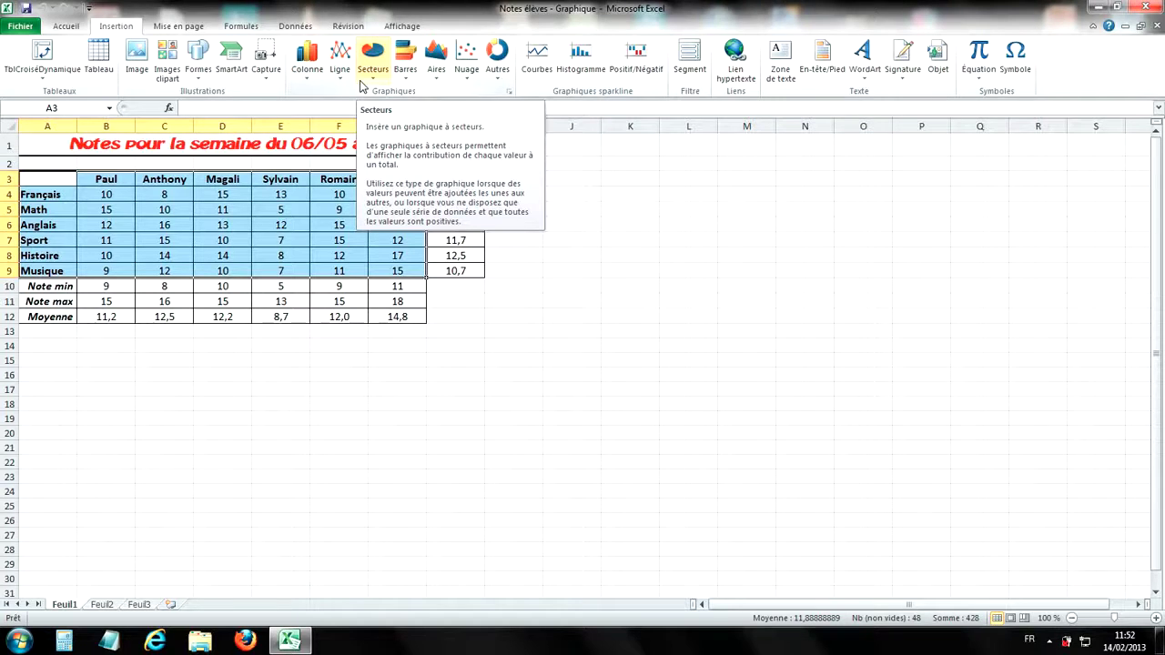
left_click(308, 80)
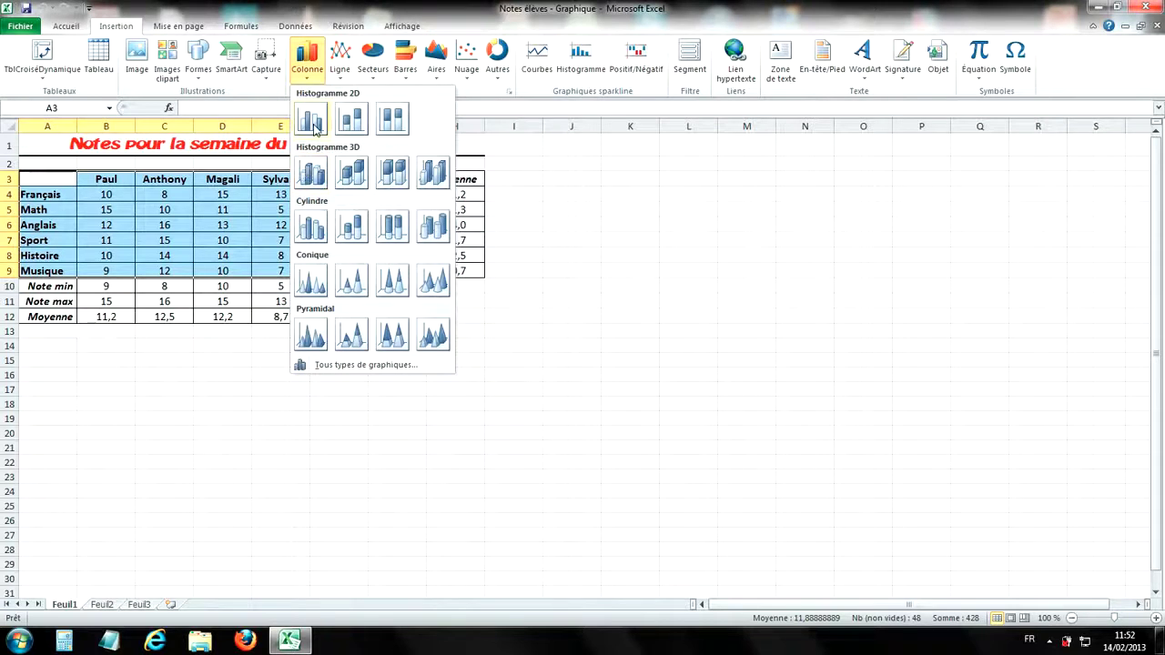
left_click(311, 173)
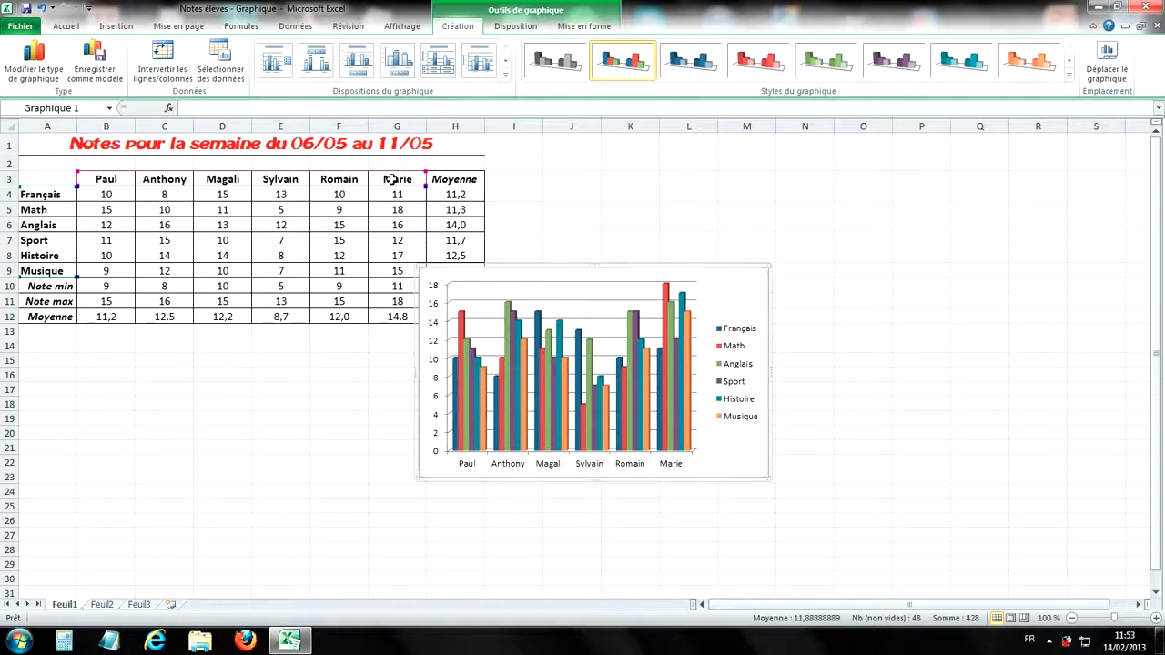
left_click(401, 208)
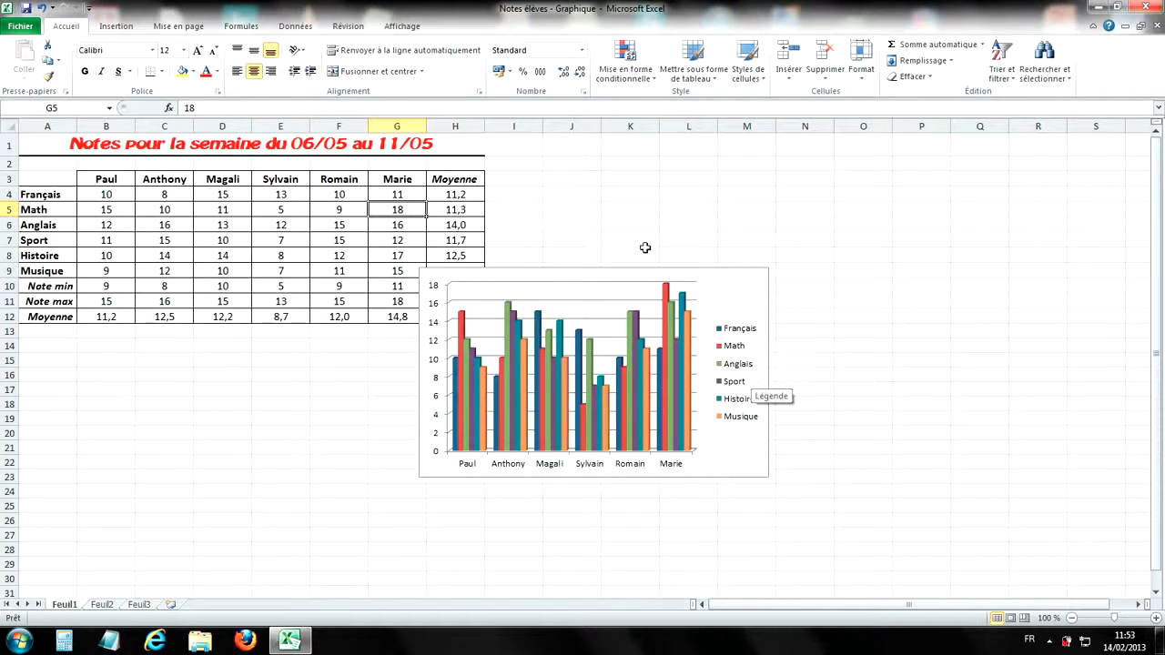
left_click(739, 282)
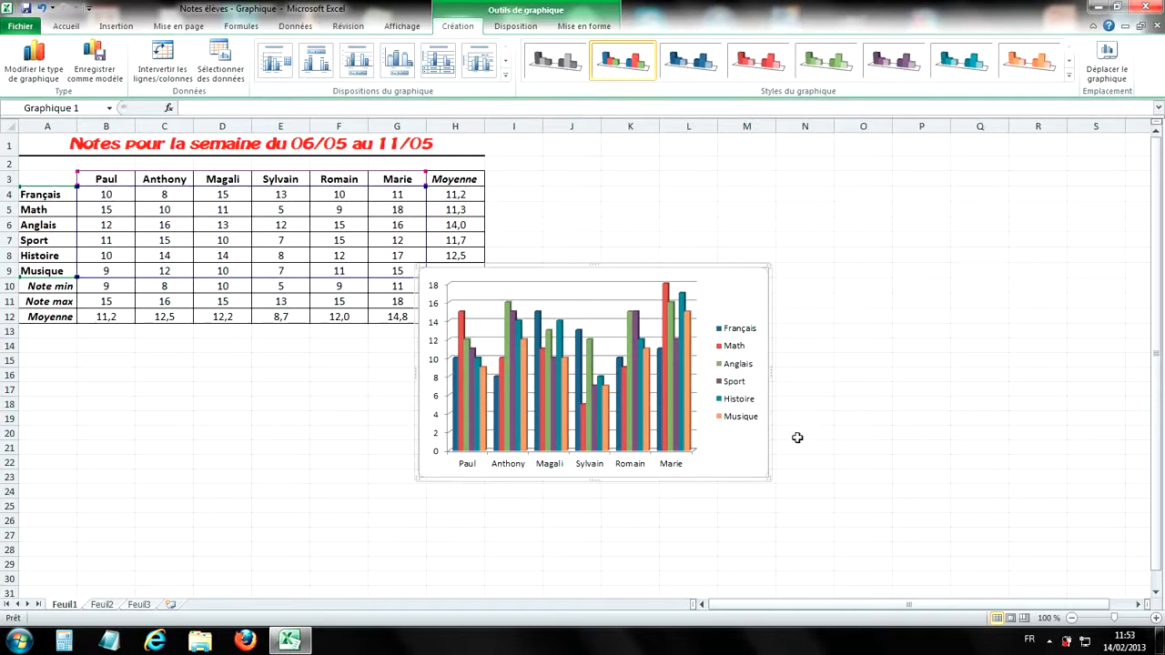
left_click(639, 308)
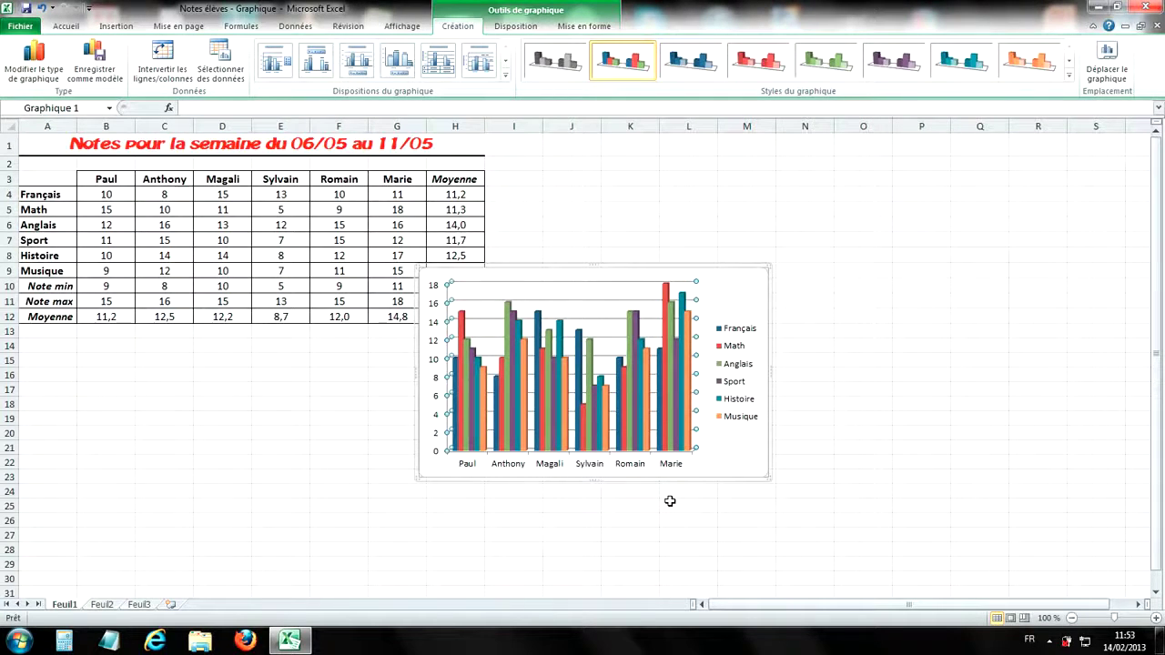
- Move the chart beside the grade table and enlarge it to cover about columns I to R, rows 2 to 24
left_click(754, 279)
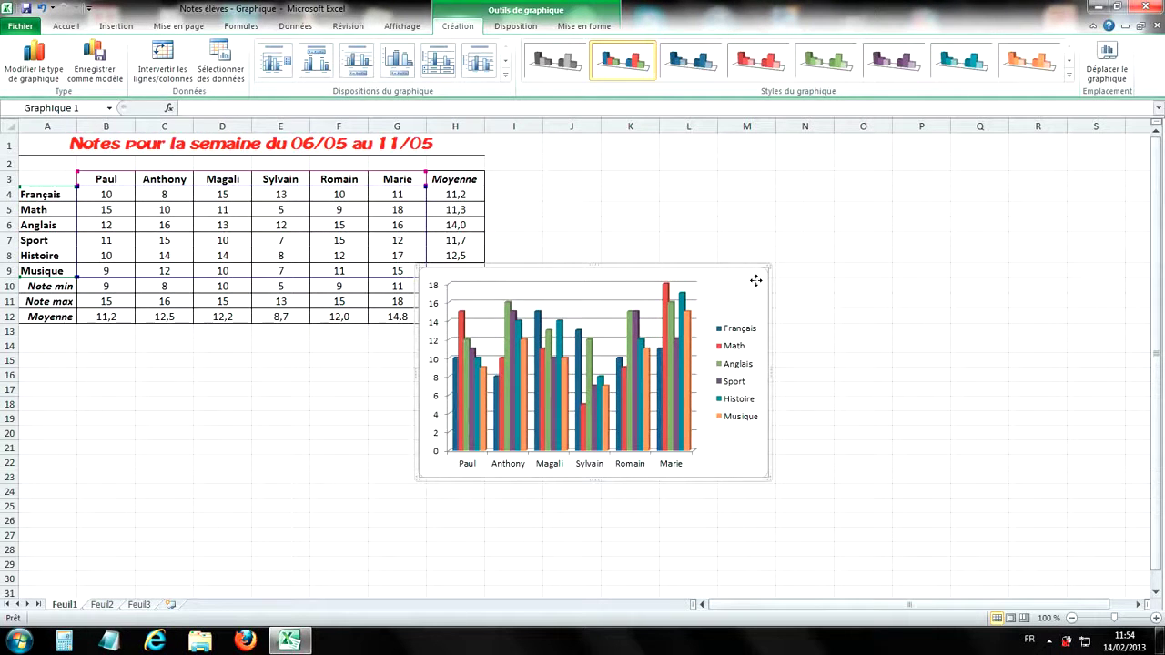
left_click_drag(756, 281, 830, 191)
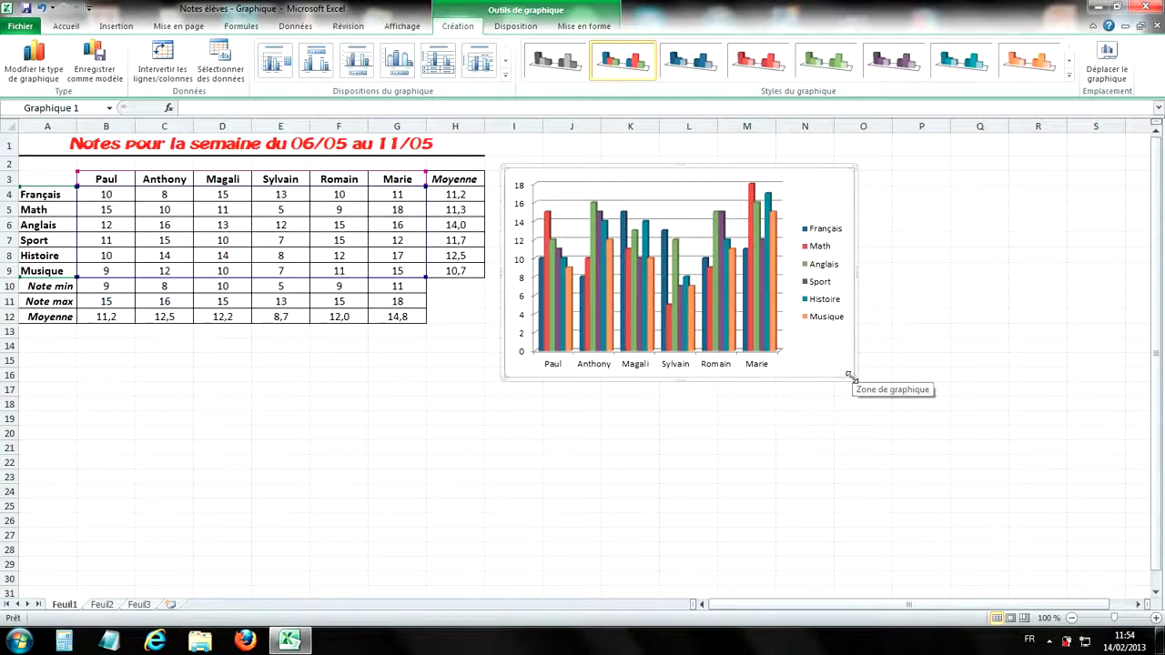
left_click_drag(851, 375, 1030, 495)
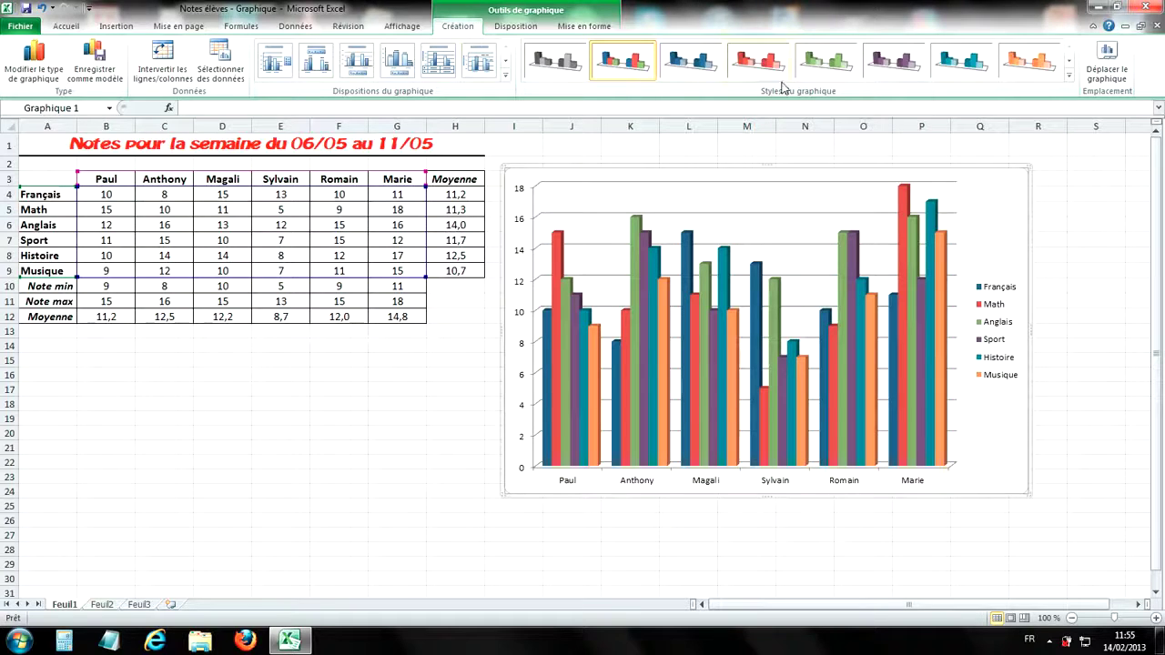
- Move the chart to a new sheet of its own named Graphique
left_click(1118, 77)
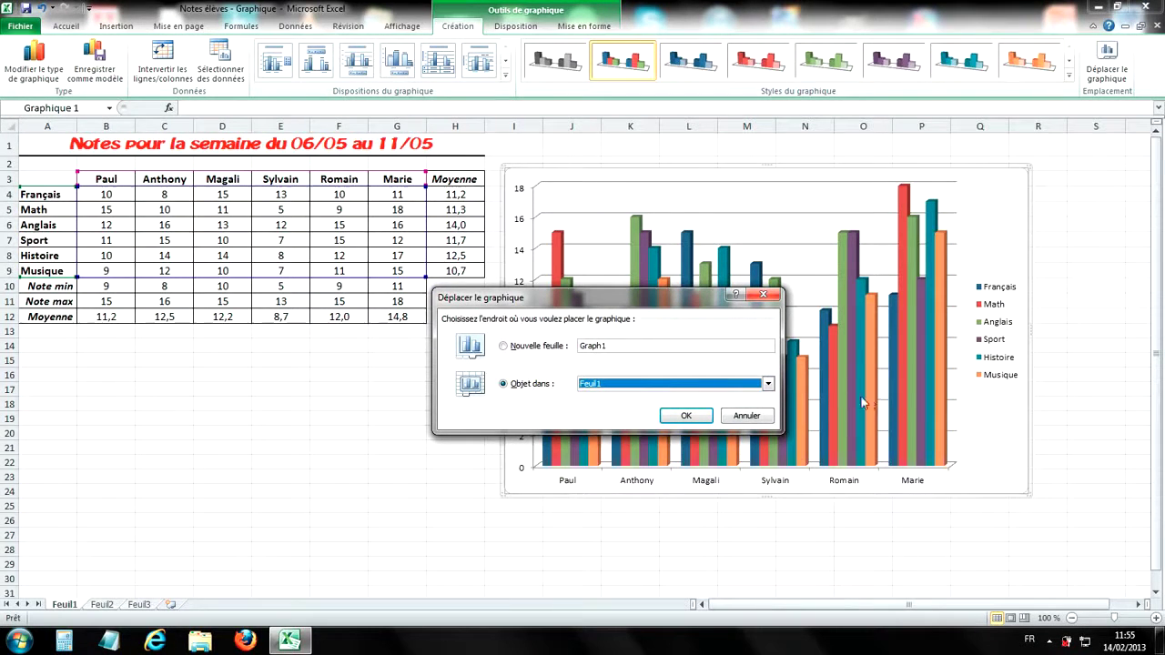
left_click(768, 384)
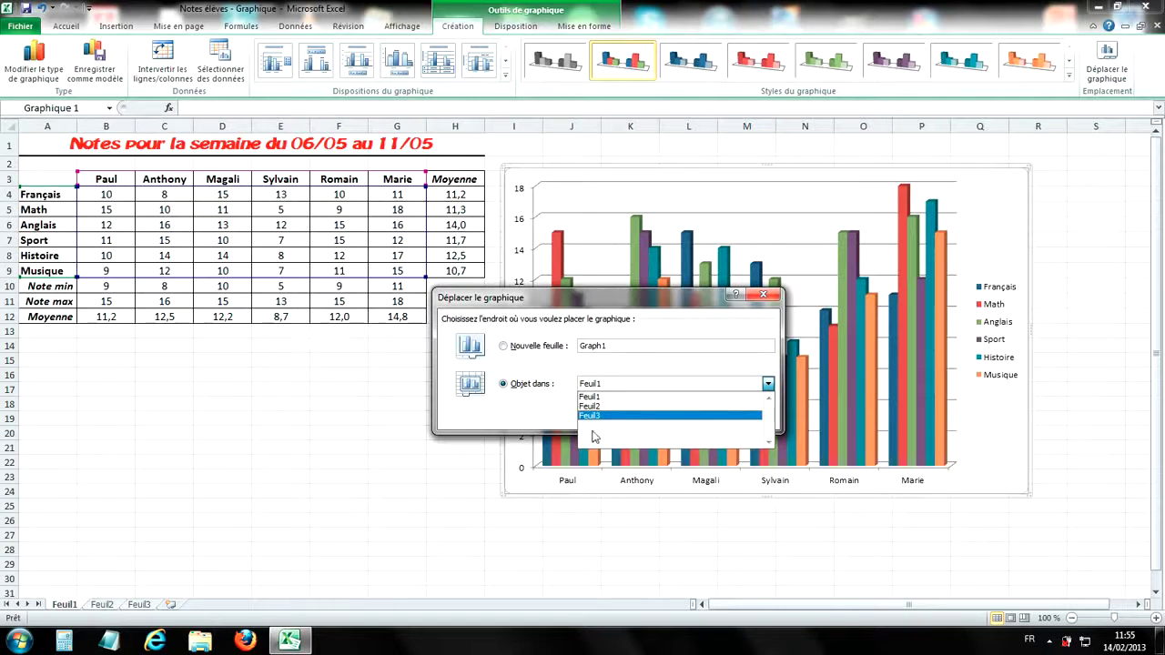
left_click(536, 412)
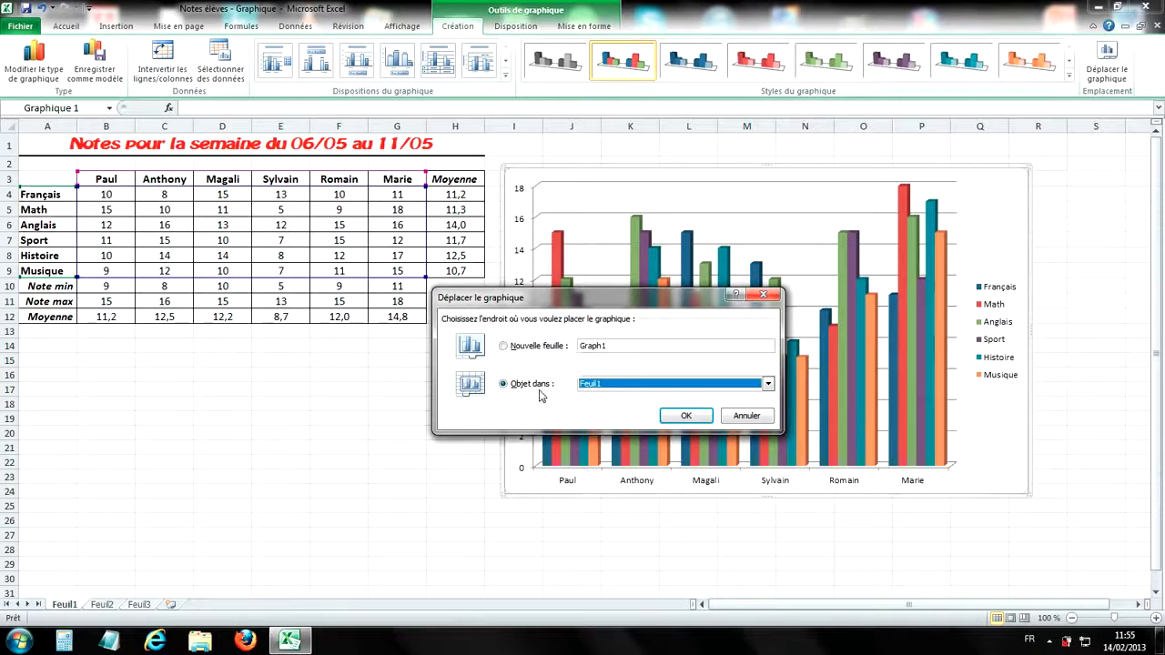
left_click(502, 348)
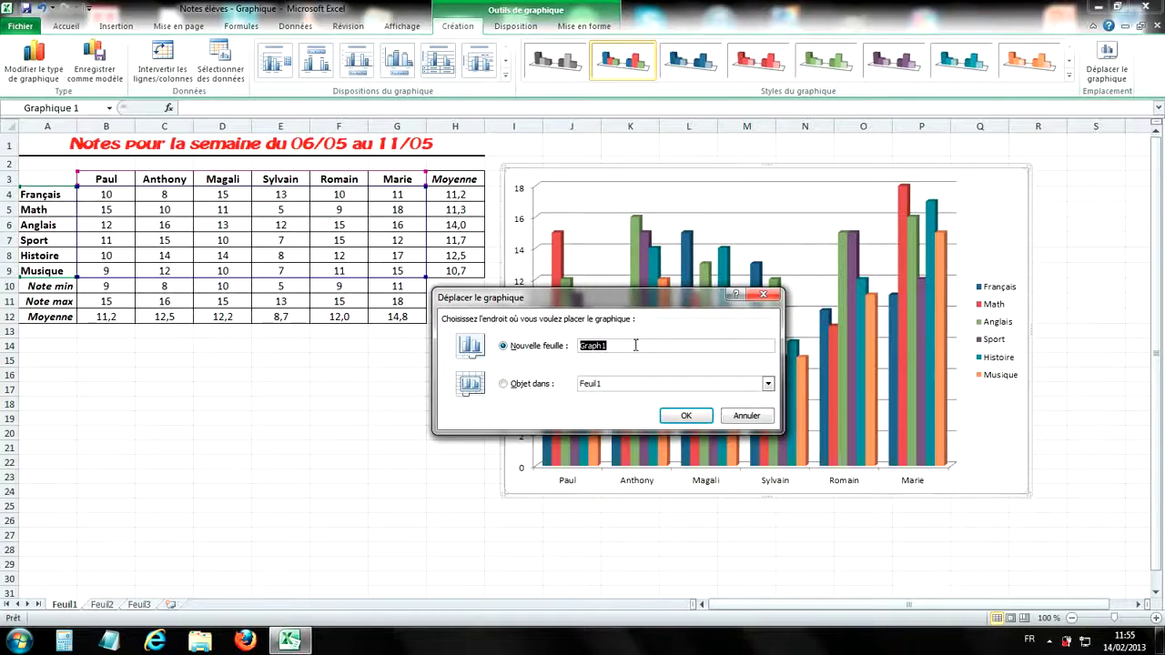
type("Gr")
left_click(685, 423)
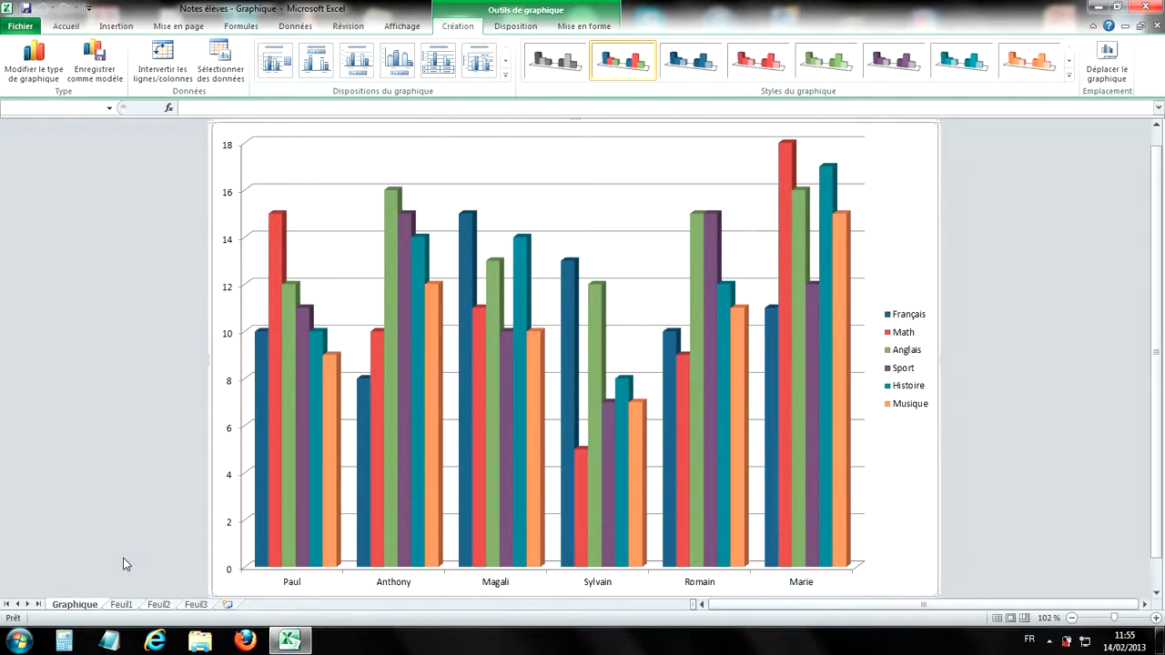
- Check the Feuil1 sheet and move the chart from the Graphique sheet back into Feuil1 as an embedded object
left_click(124, 605)
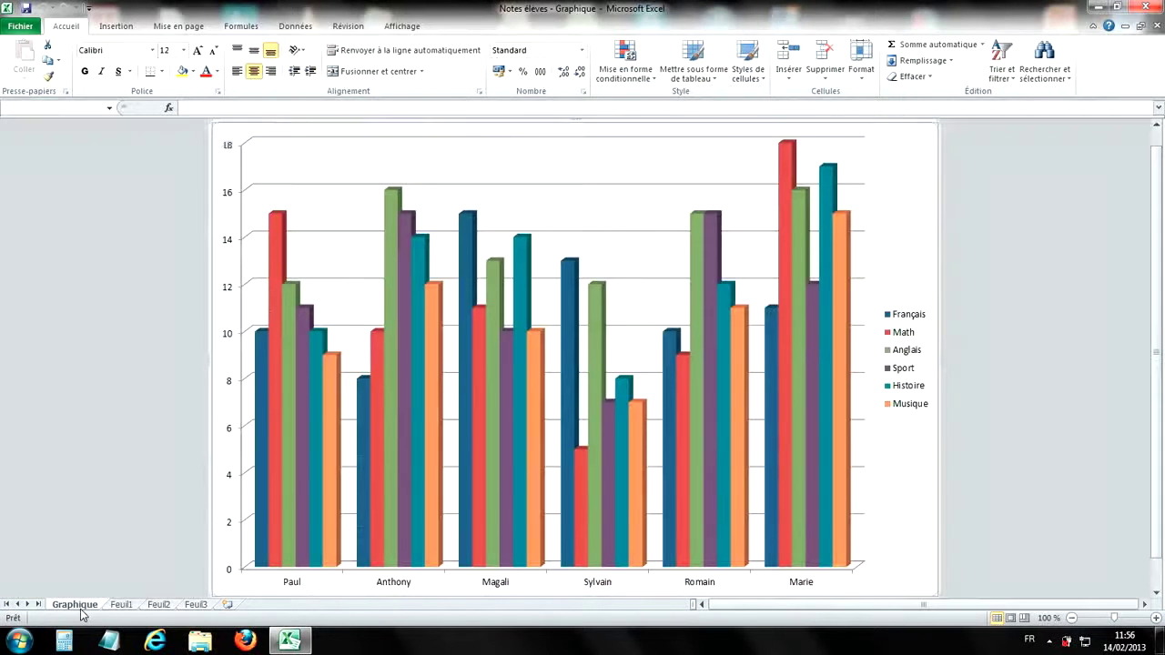
left_click(78, 606)
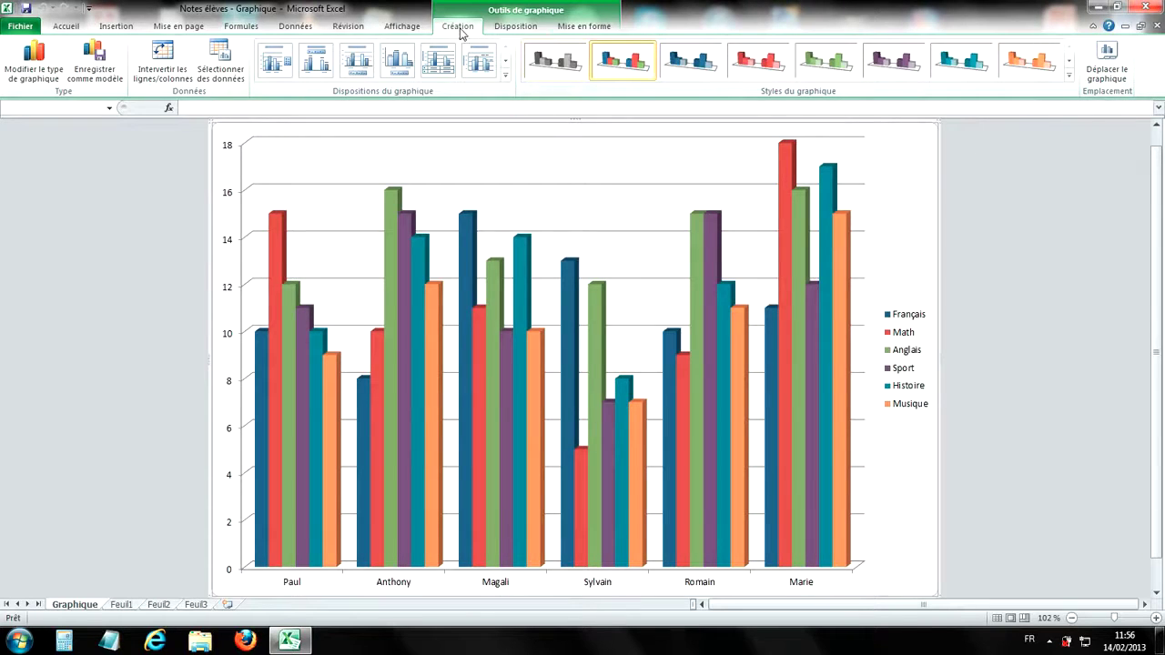
left_click(1108, 66)
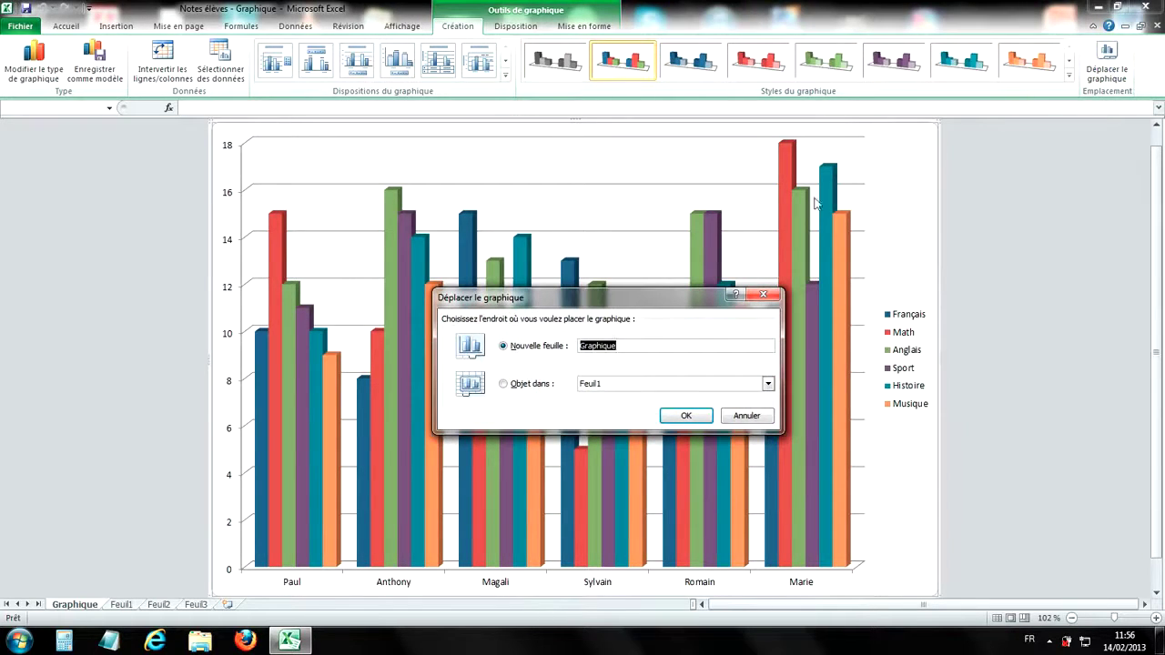
left_click(524, 386)
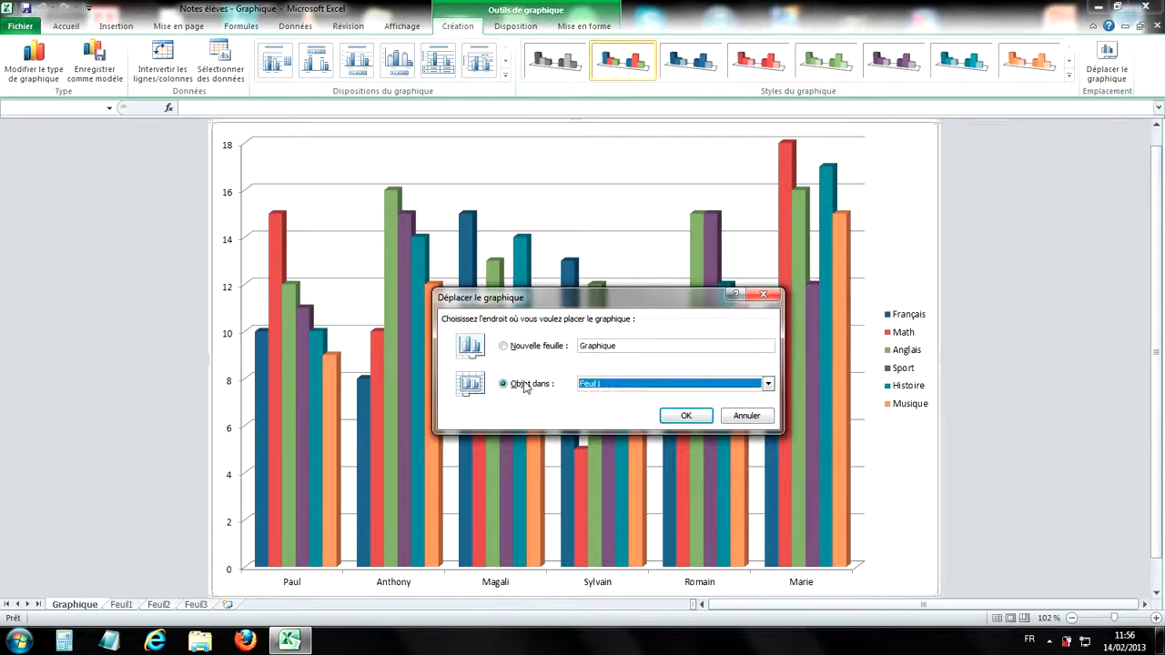
left_click(681, 415)
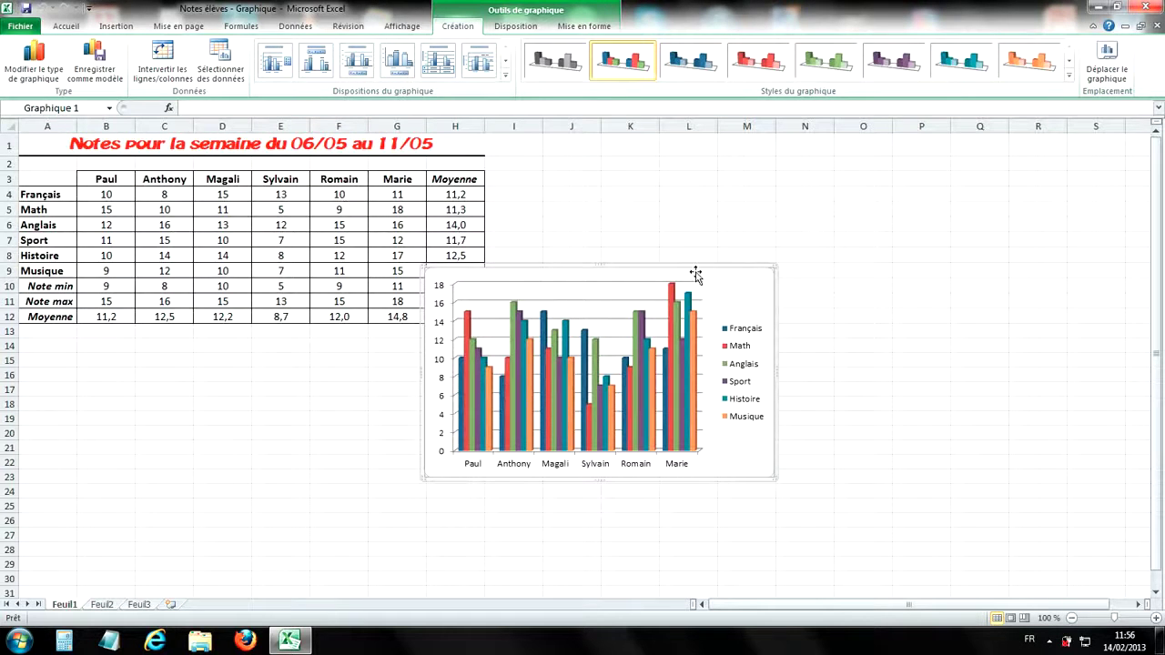
- Reposition the chart beside the grade table and resize it to cover about columns I to R, rows 1 to 21
left_click_drag(736, 291, 742, 168)
left_click_drag(781, 369, 997, 506)
left_click_drag(950, 247, 1008, 253)
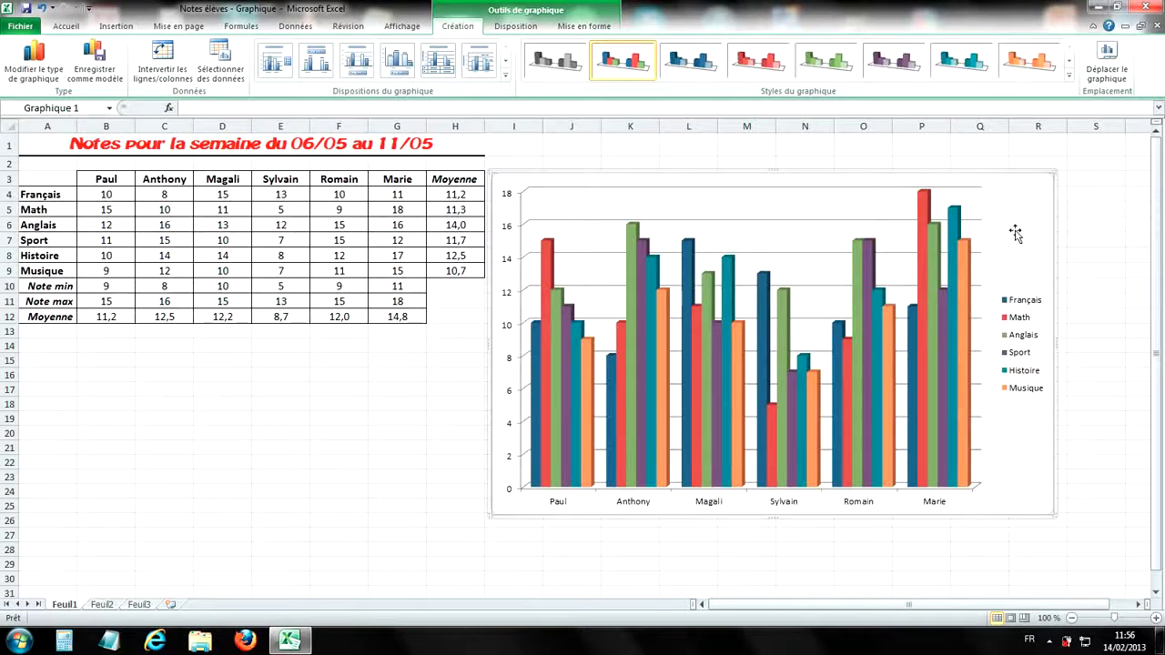
left_click_drag(1016, 234, 1020, 208)
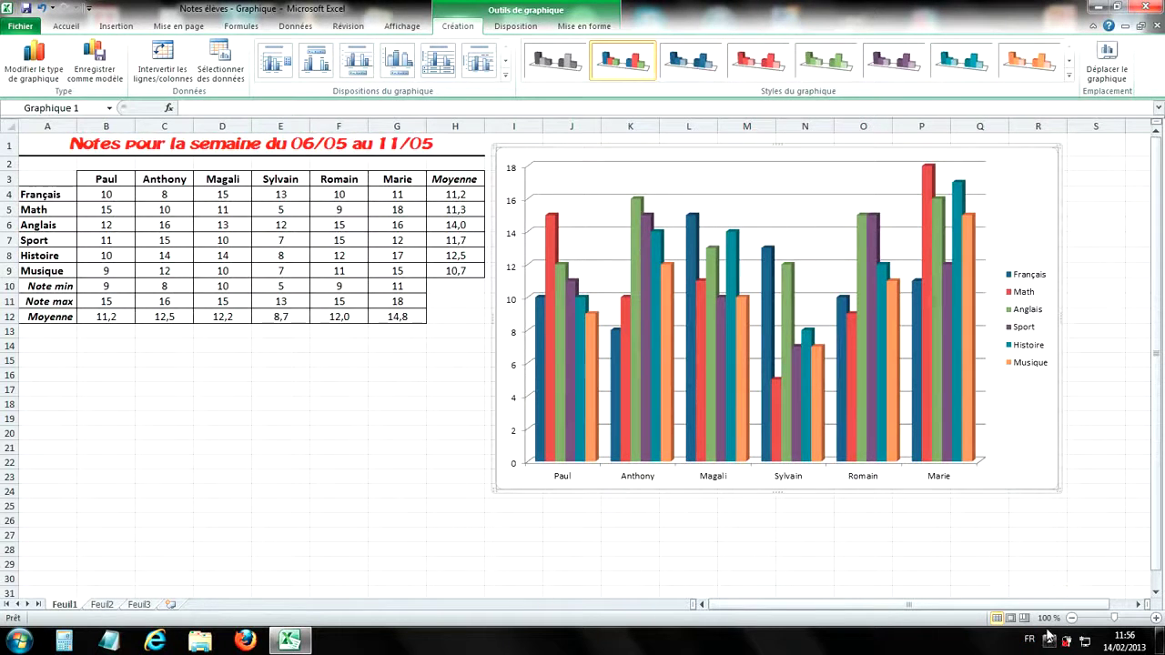
left_click_drag(1058, 490, 1027, 456)
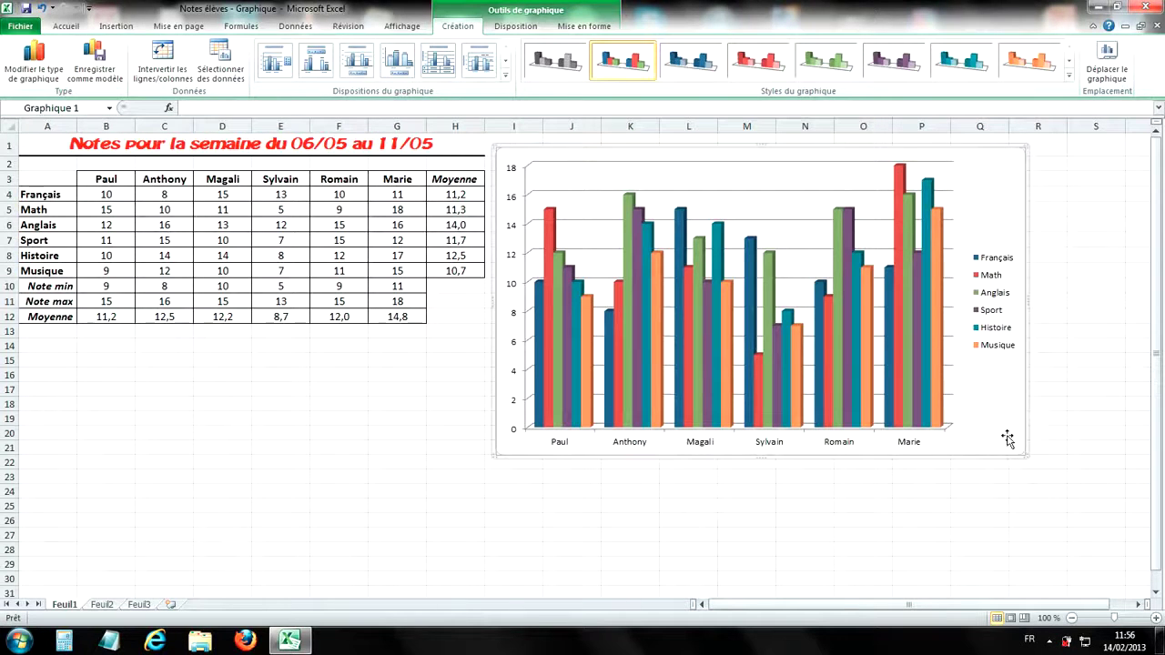
- Delete the column chart from the Feuil1 sheet
key("Delete")
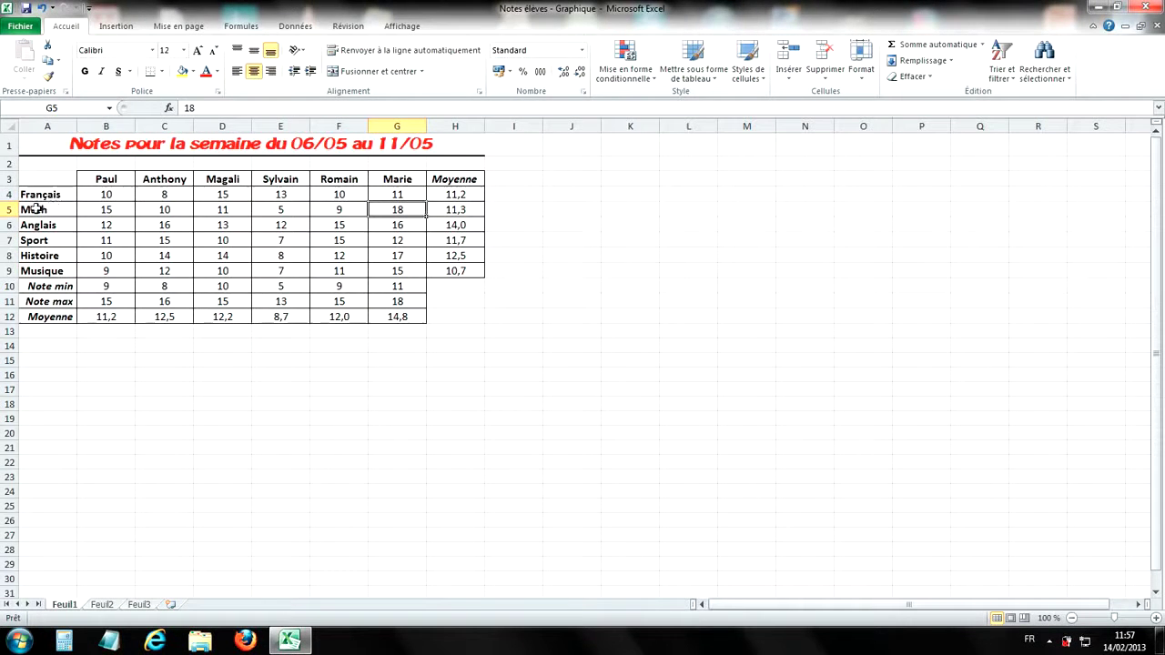
left_click(35, 210)
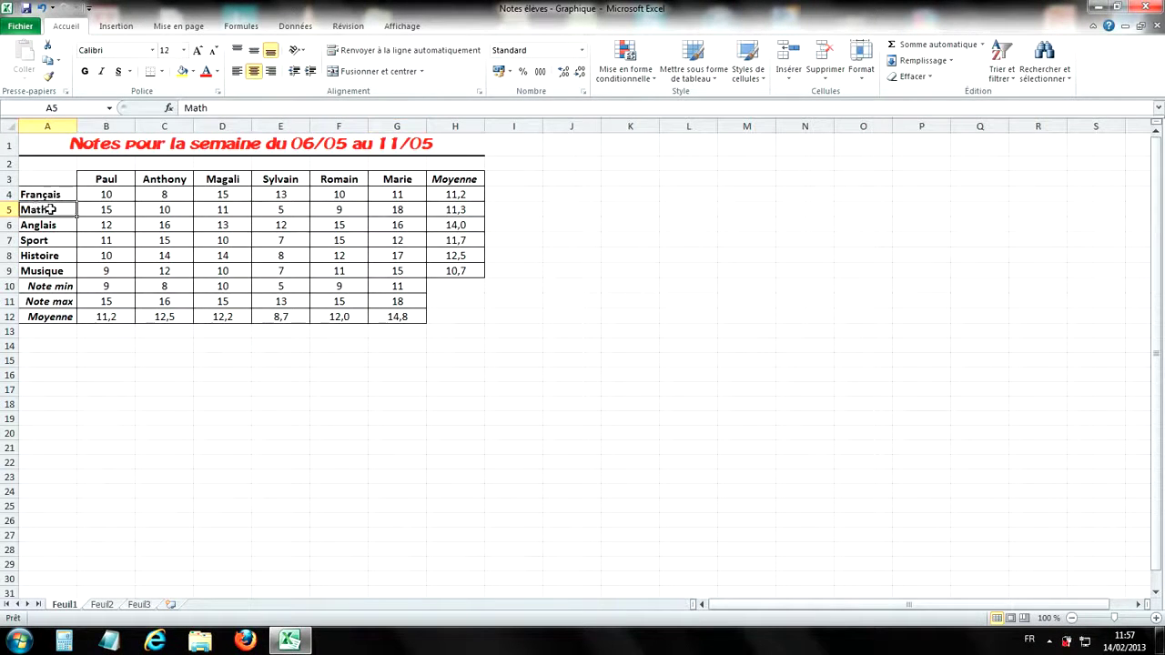
left_click_drag(50, 209, 394, 210)
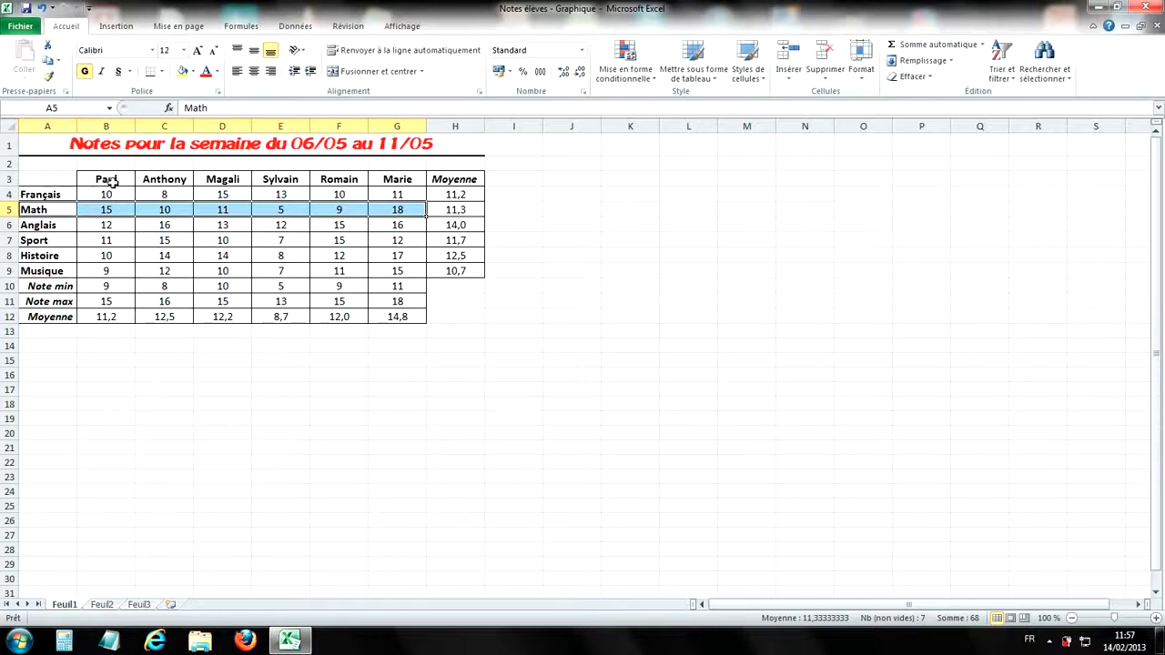
left_click_drag(52, 181, 387, 179)
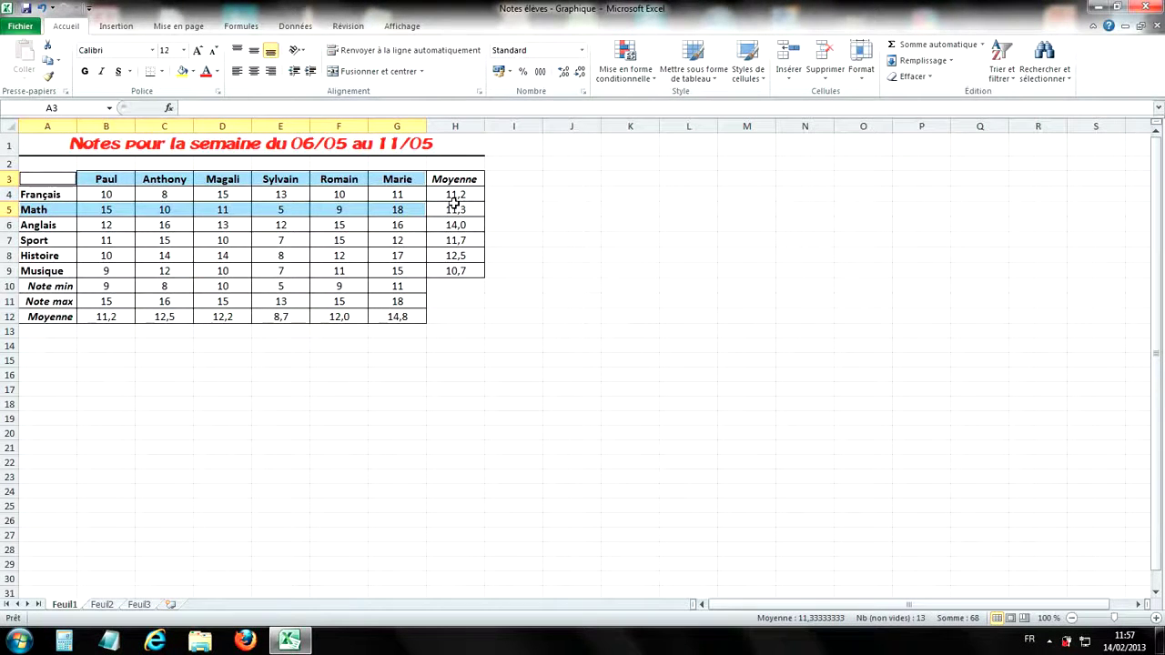
left_click(154, 239)
- Chart the Math grades in row 5 with the student names in row 3 as a basic 2D line chart, and delete it
left_click_drag(53, 210, 375, 212)
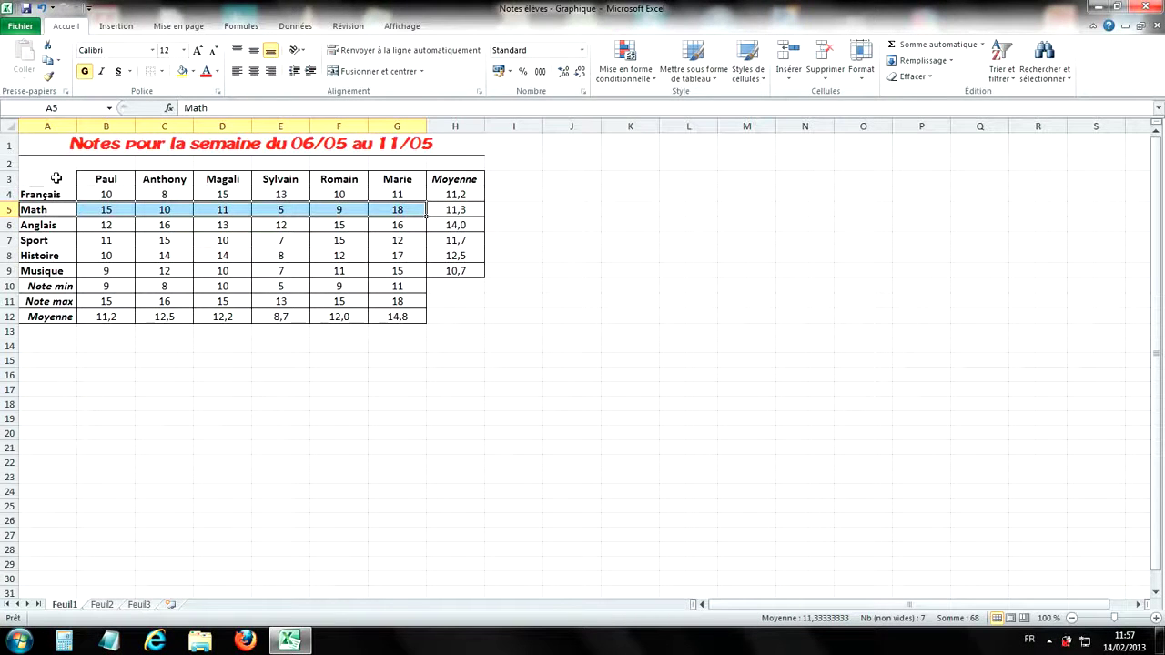
left_click_drag(50, 178, 393, 182)
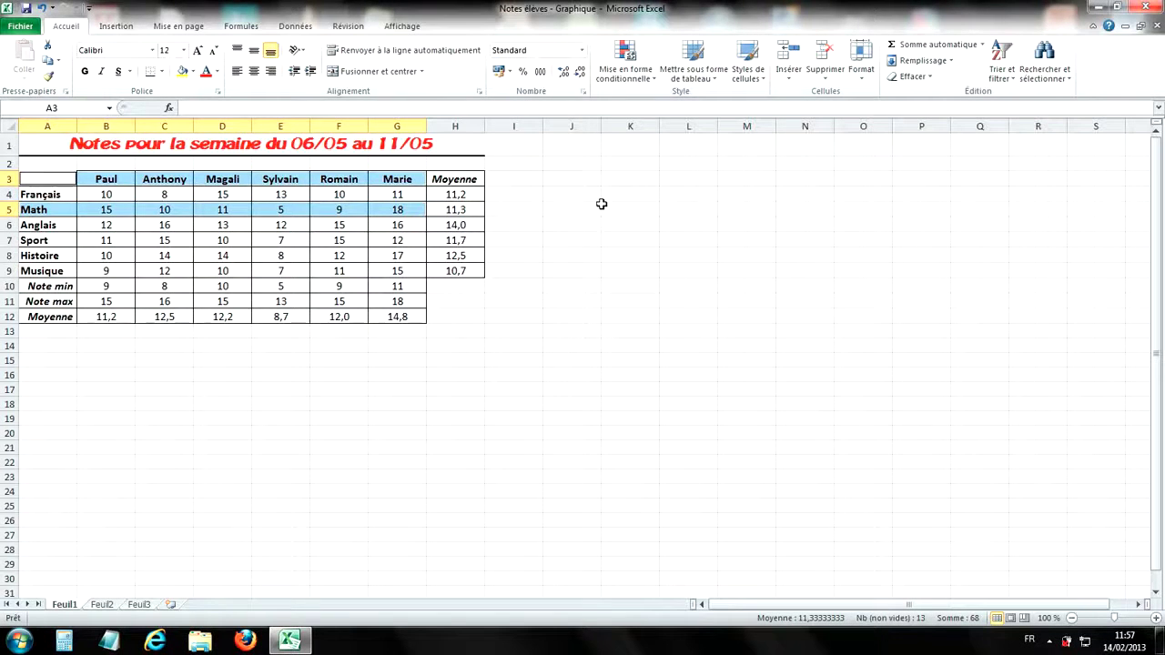
left_click(117, 27)
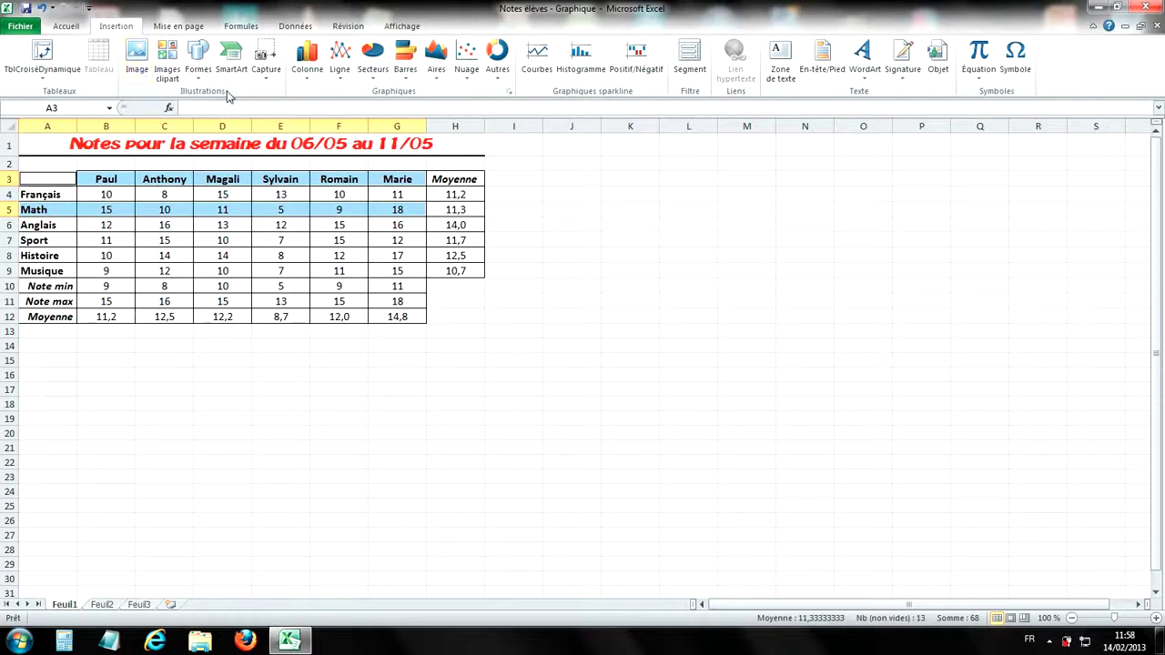
left_click(346, 79)
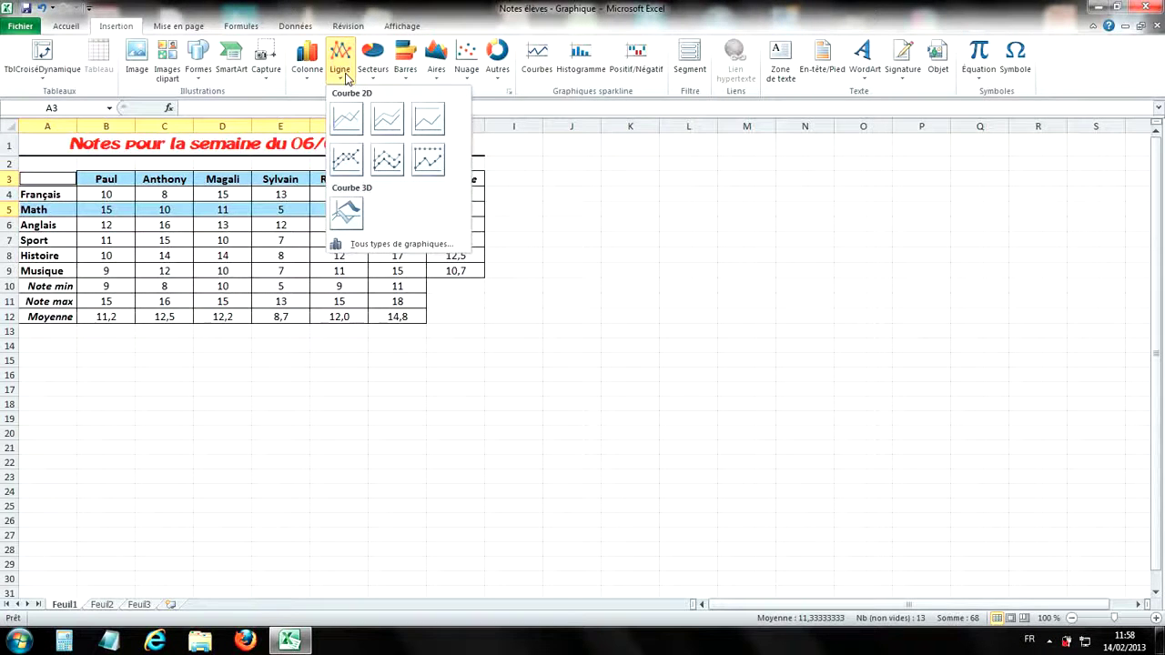
left_click(349, 127)
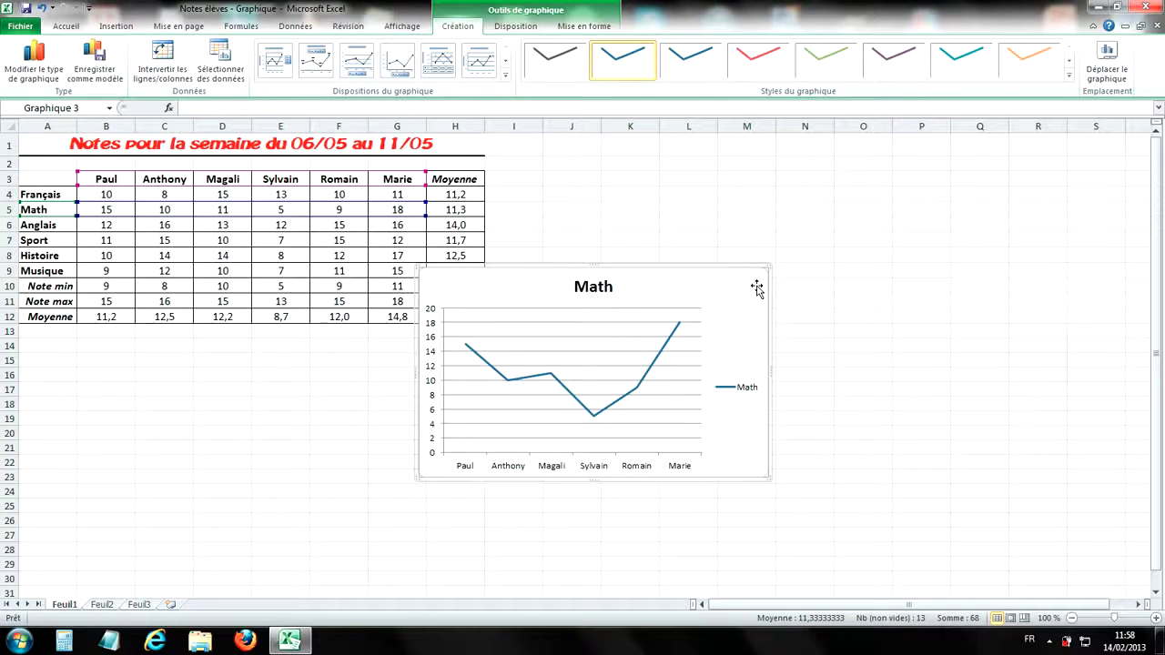
key("Delete")
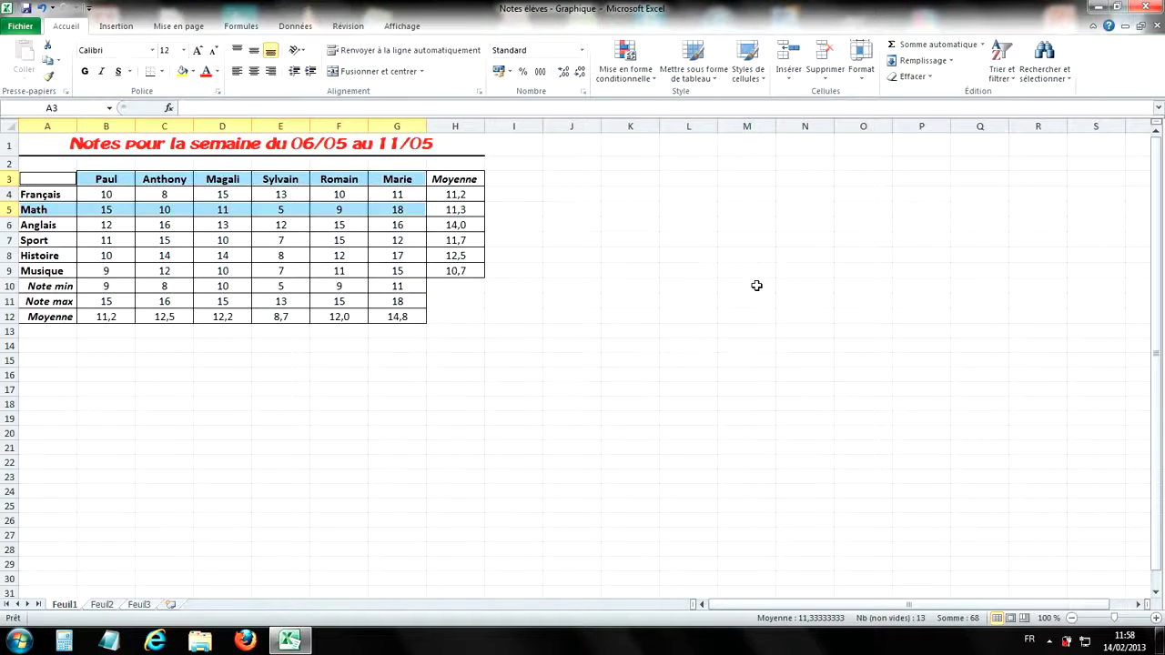
- Chart the same Math grades as an exploded 2D pie chart, and delete it
left_click(117, 30)
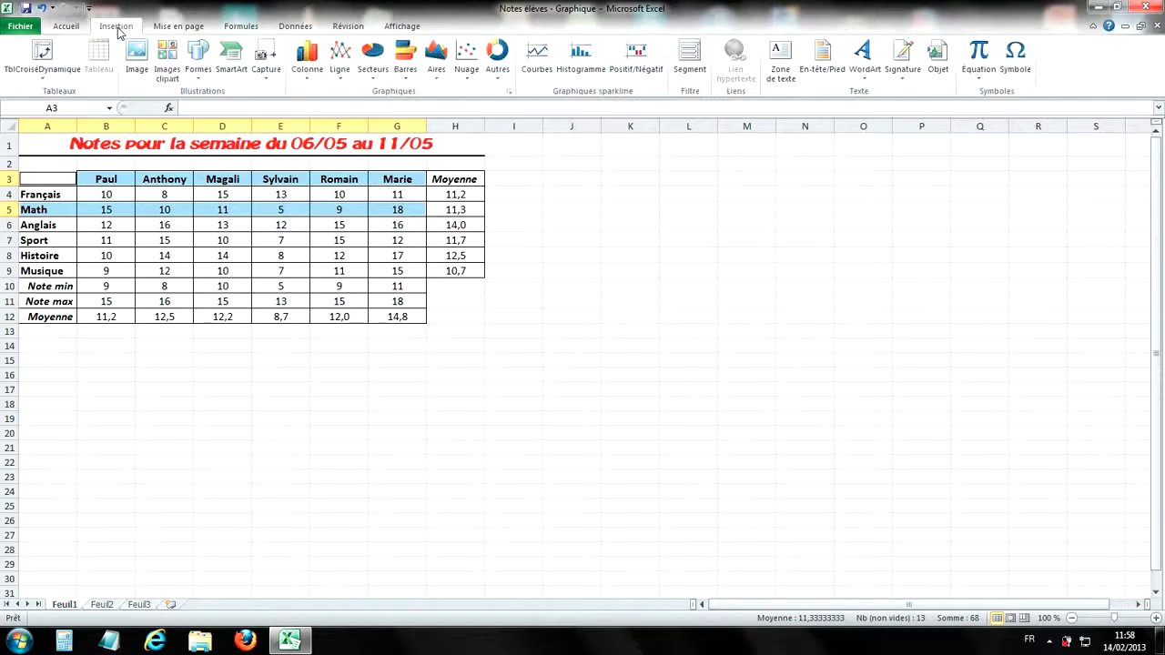
left_click(376, 78)
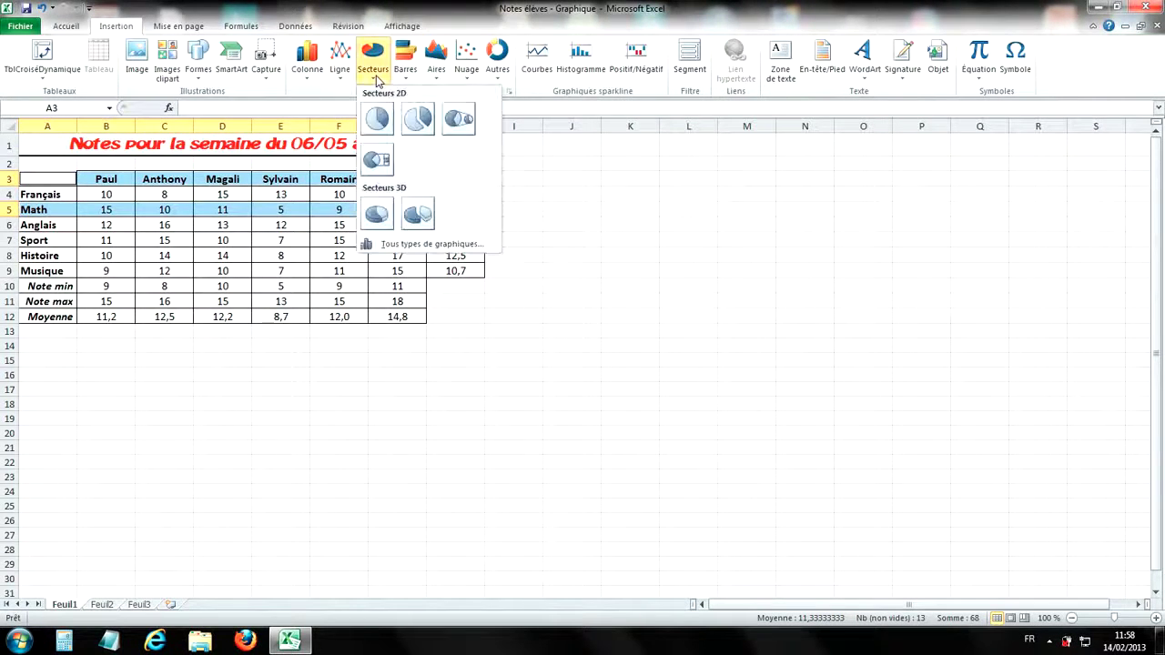
left_click(421, 119)
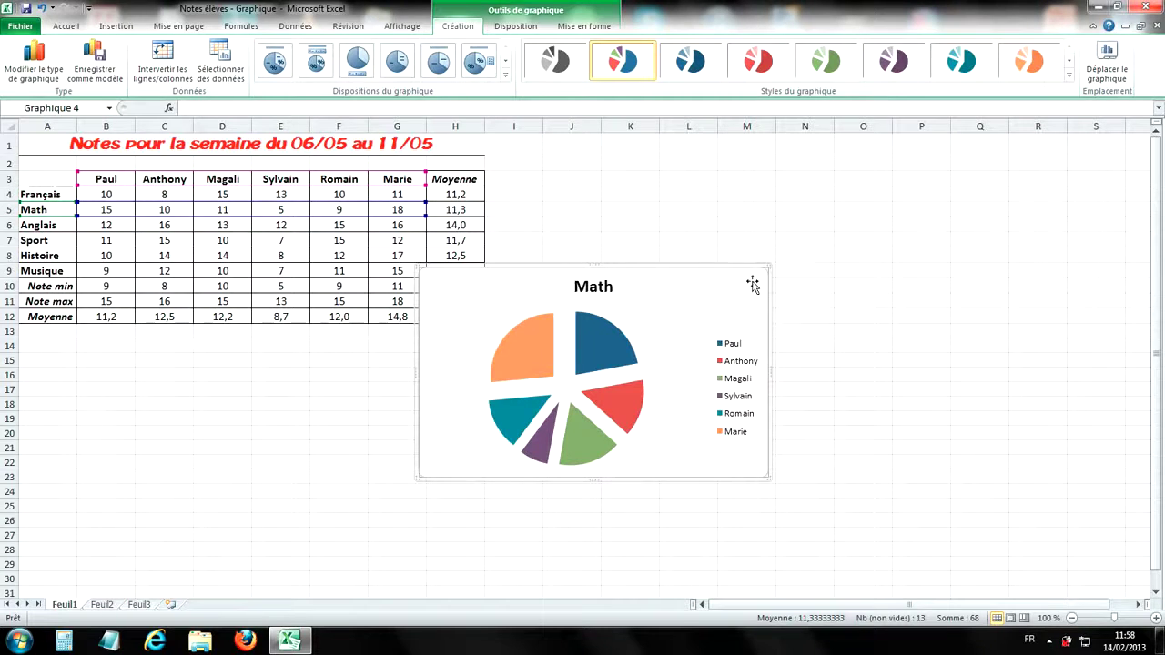
key("Delete")
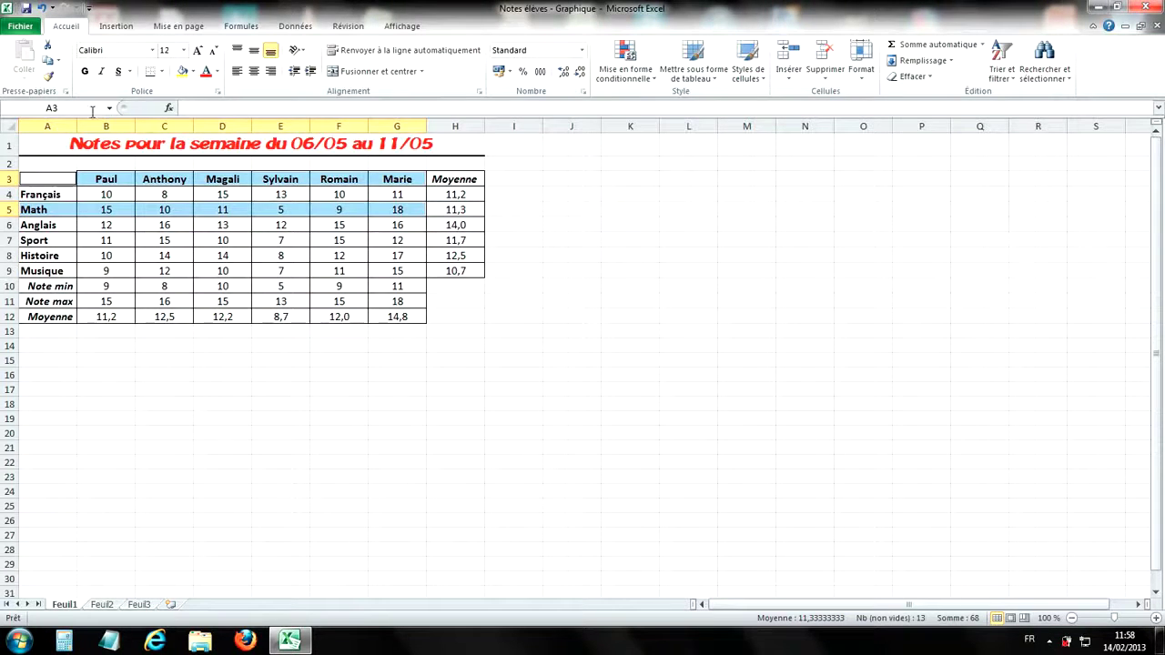
- Chart the Math grades as a 3D clustered column chart, shift it clear of the grade table, and delete it
left_click(119, 28)
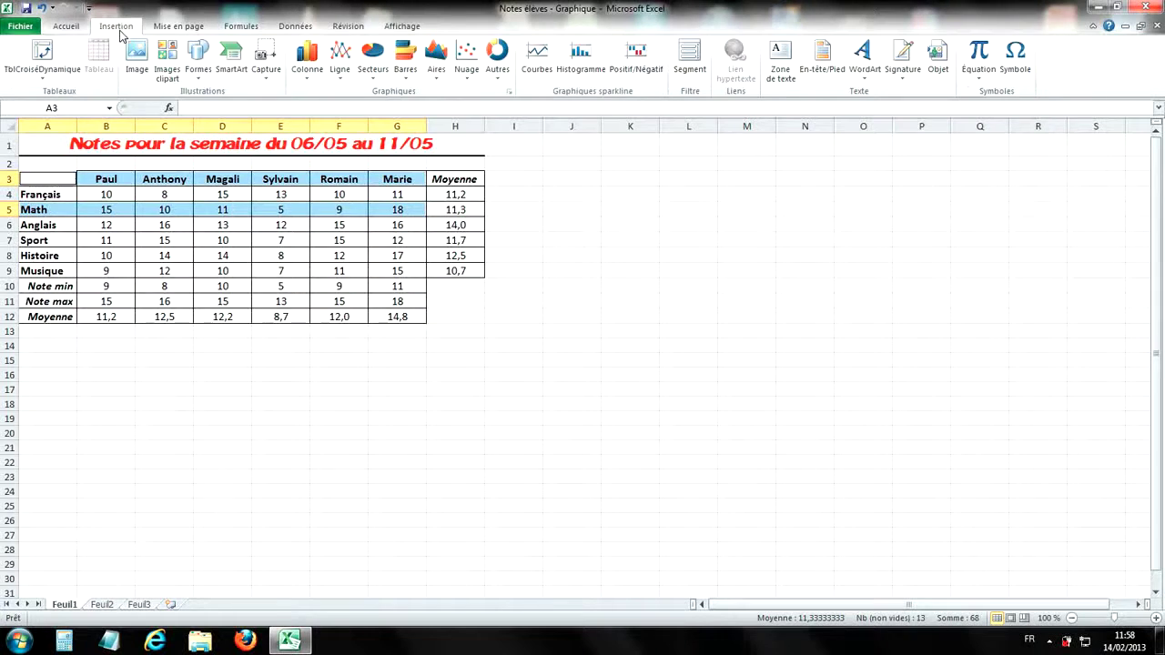
left_click(320, 80)
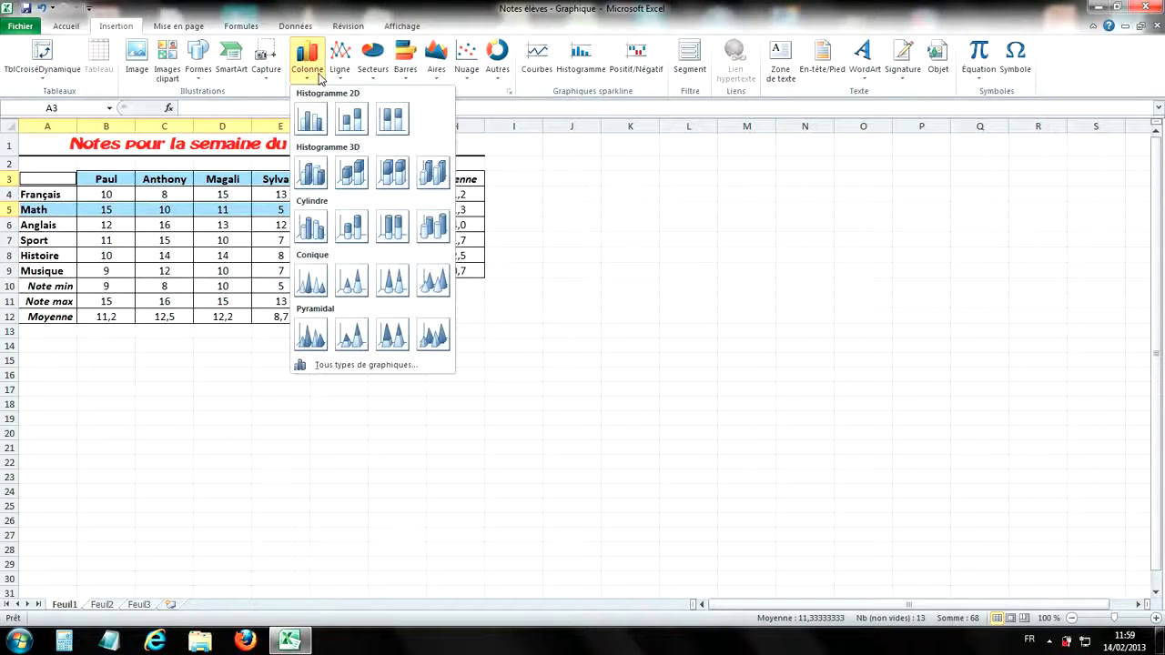
left_click(310, 174)
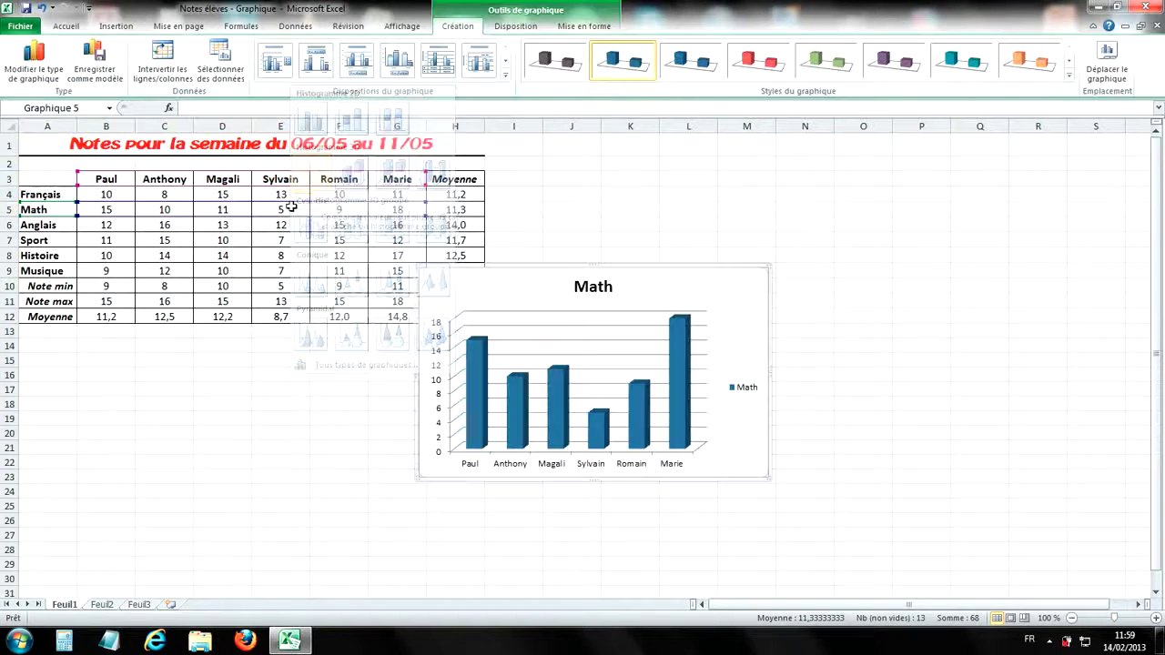
left_click_drag(697, 276, 789, 267)
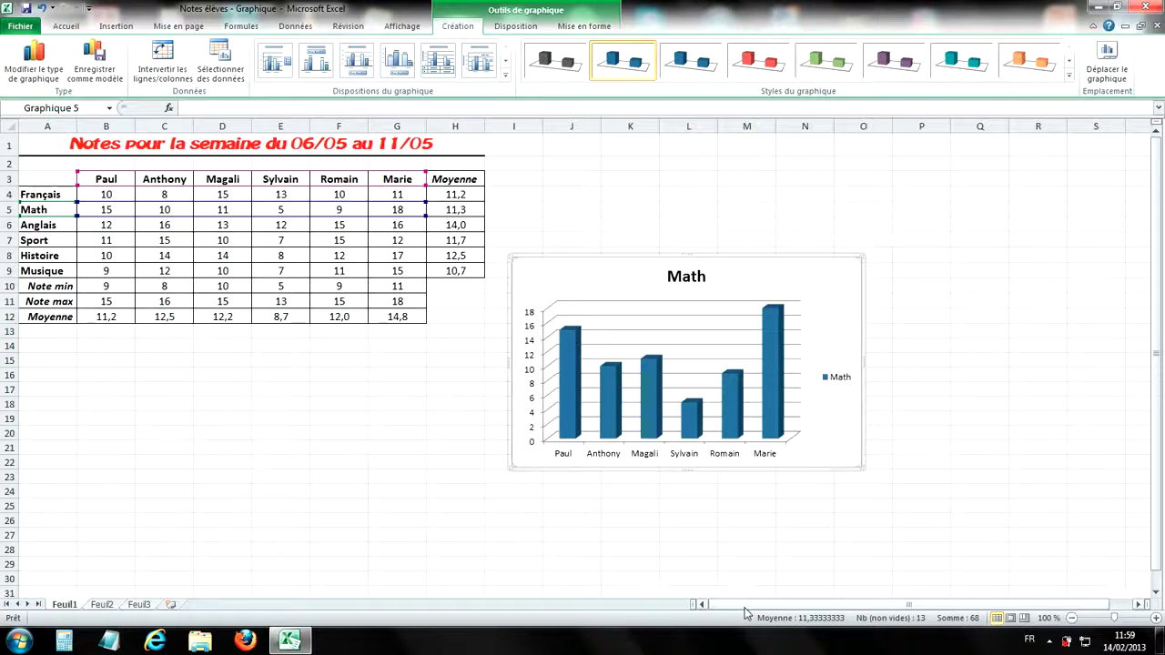
key("Delete")
left_click(851, 305)
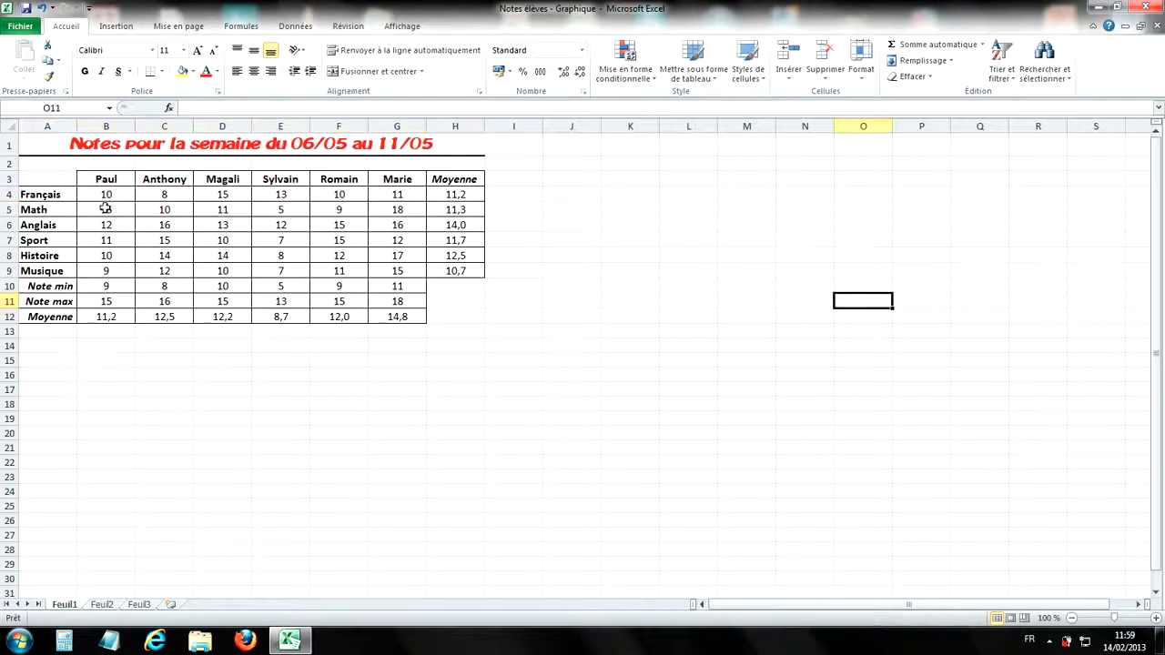
- Insert a 3D clustered column chart of all subjects and students from the range A3:G9
left_click_drag(50, 176, 390, 267)
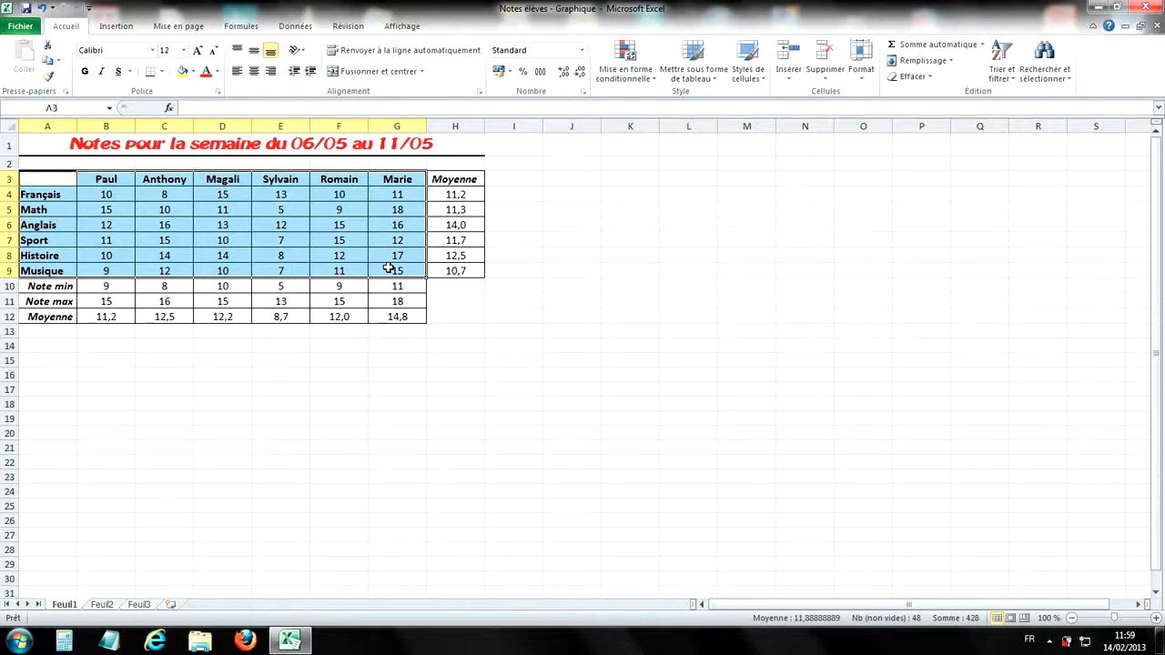
left_click(115, 25)
left_click(309, 75)
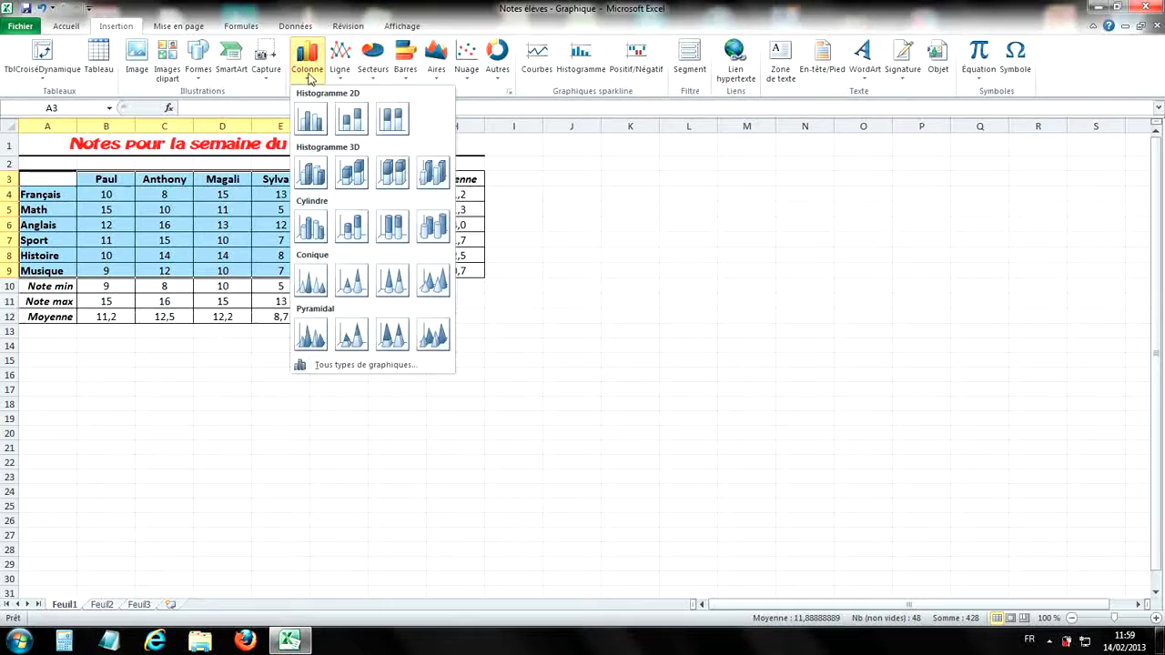
left_click(309, 175)
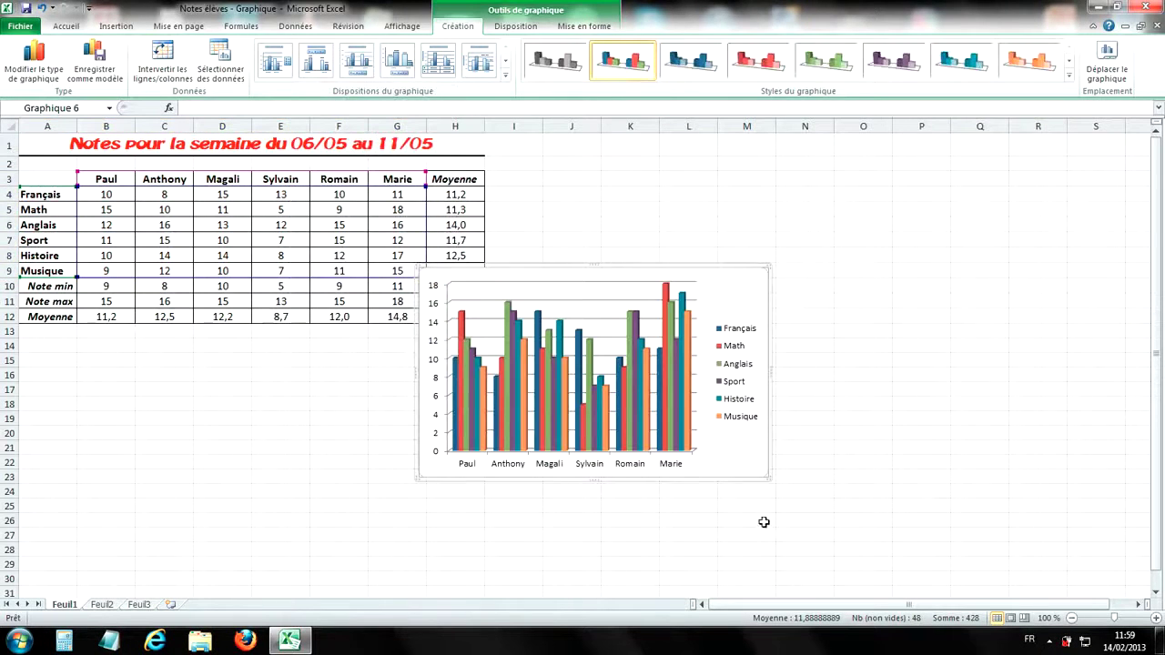
- Enlarge the chart and place it beside the grade table, covering about columns I to R, rows 2 to 26
left_click_drag(765, 474, 947, 593)
left_click_drag(919, 264, 959, 197)
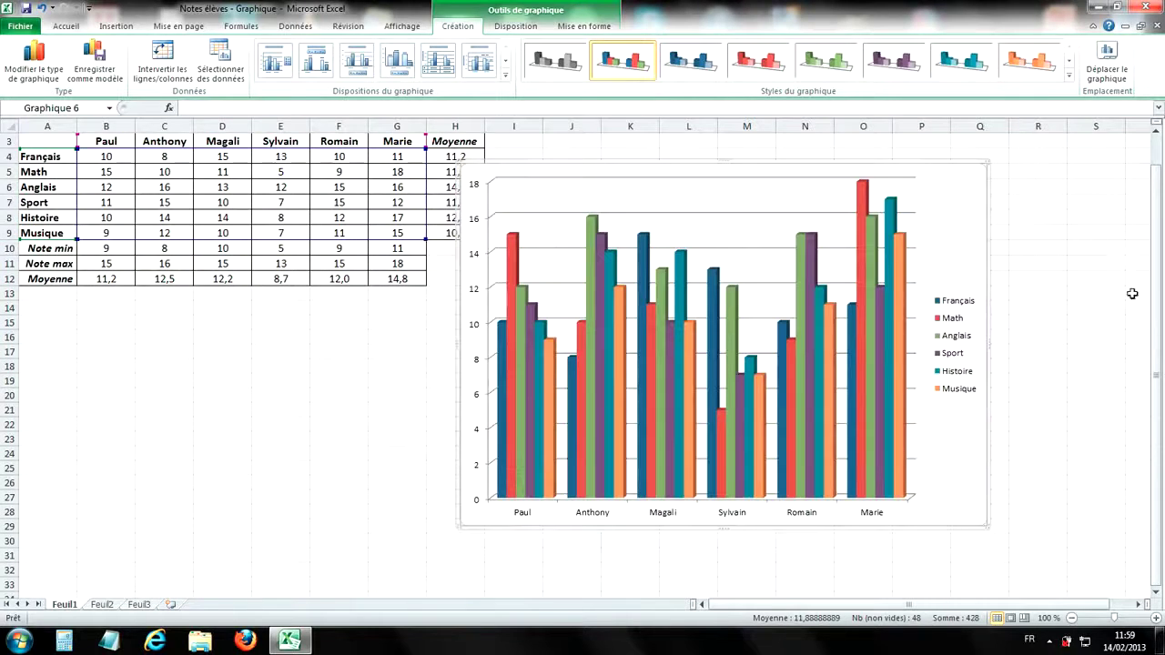
left_click_drag(1159, 314, 1161, 273)
left_click_drag(947, 254, 983, 212)
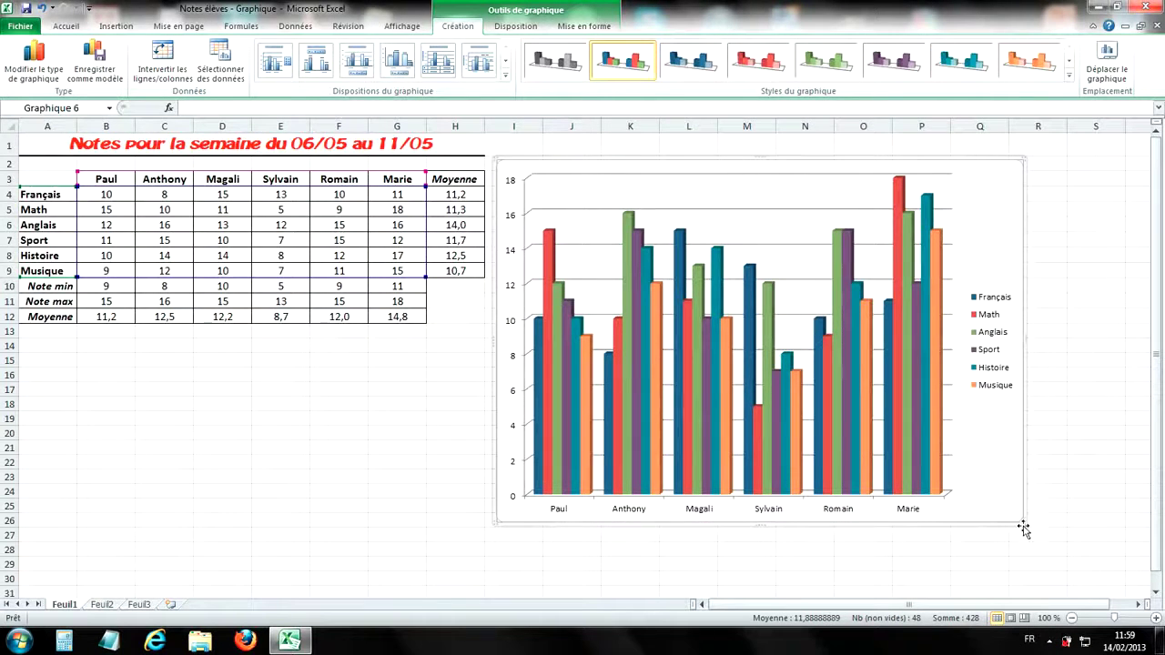
left_click_drag(1021, 524, 1064, 523)
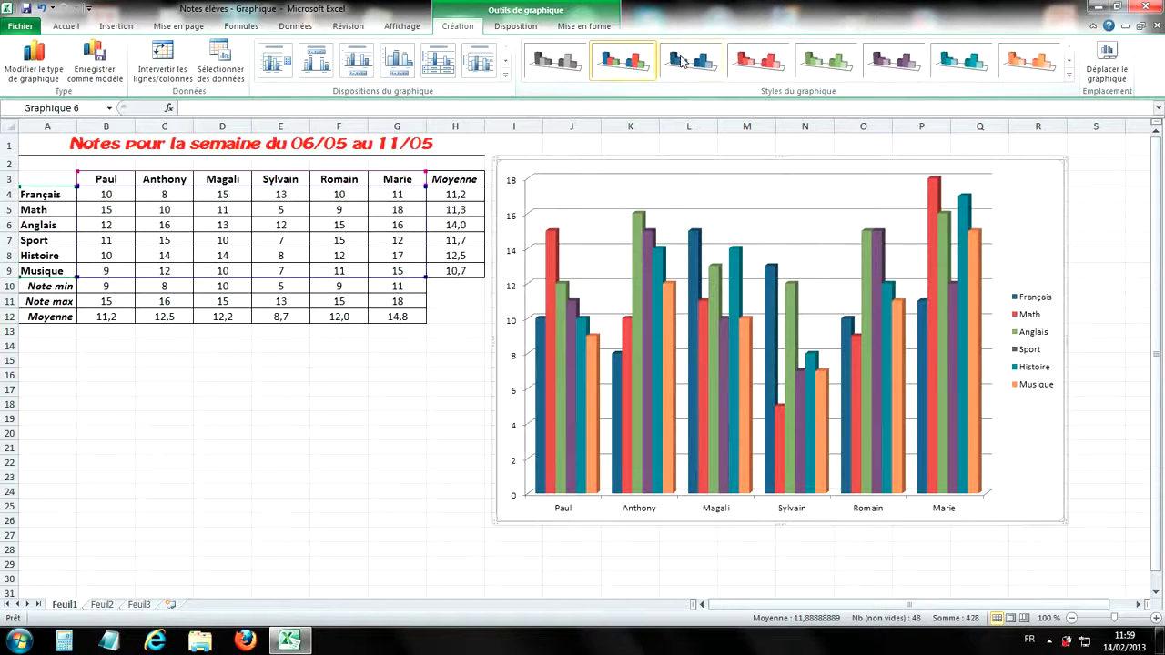
- Try the blue, red, green, purple, teal and orange shaded chart styles on the column chart
left_click(683, 61)
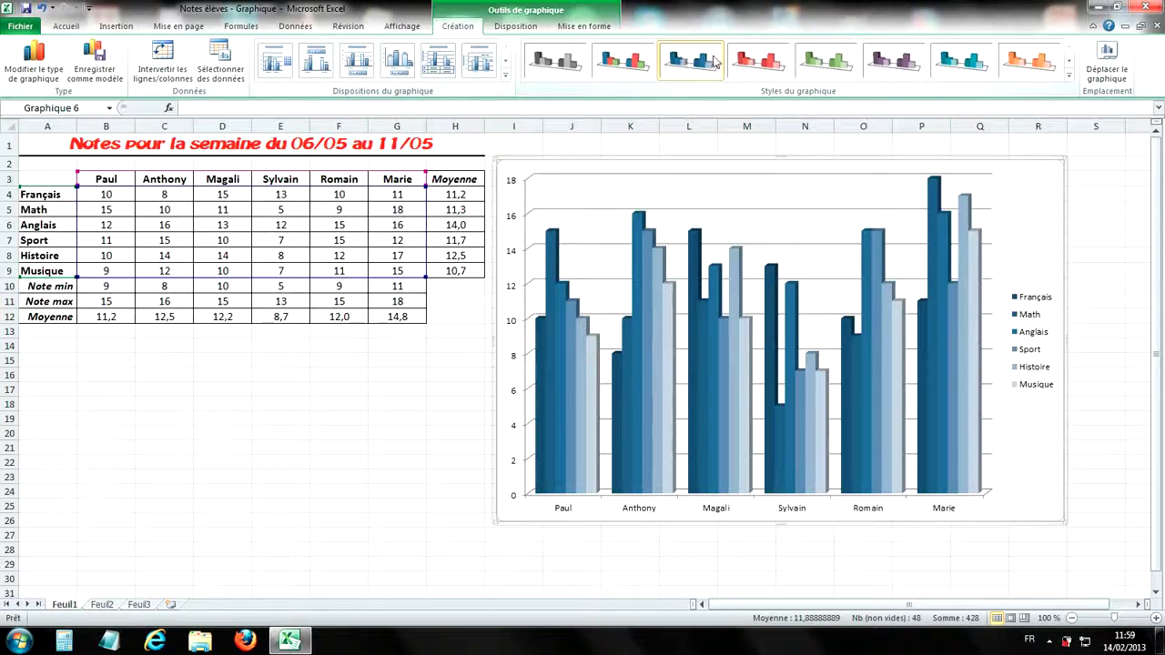
left_click(765, 61)
left_click(813, 64)
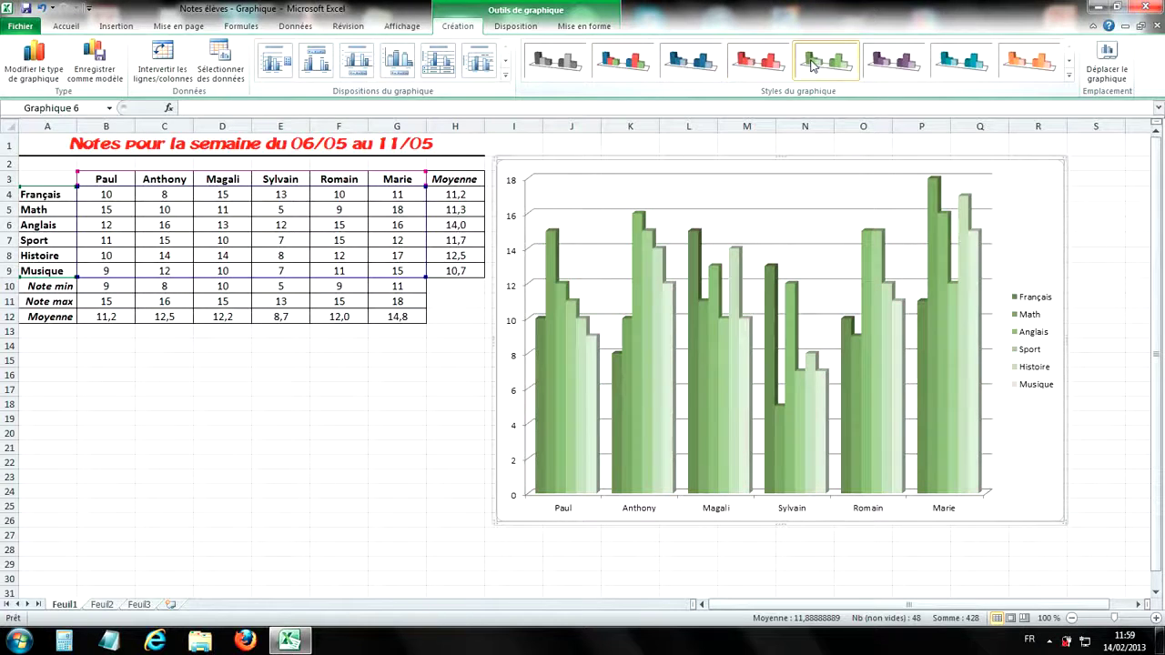
left_click(913, 66)
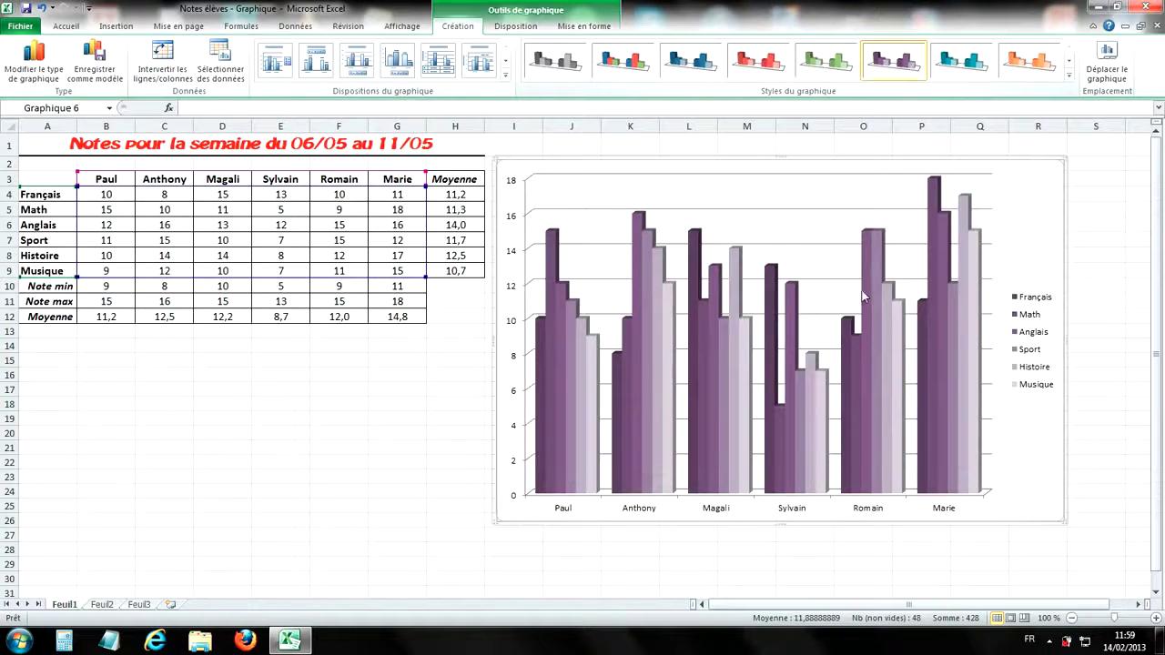
left_click(979, 62)
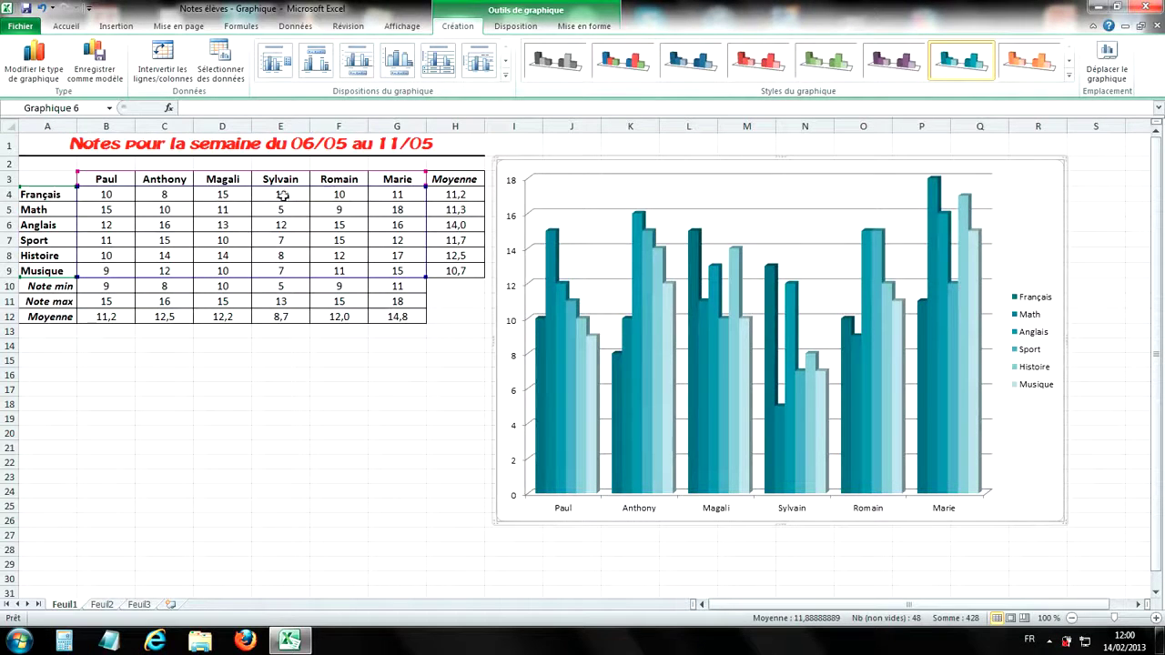
left_click(1032, 70)
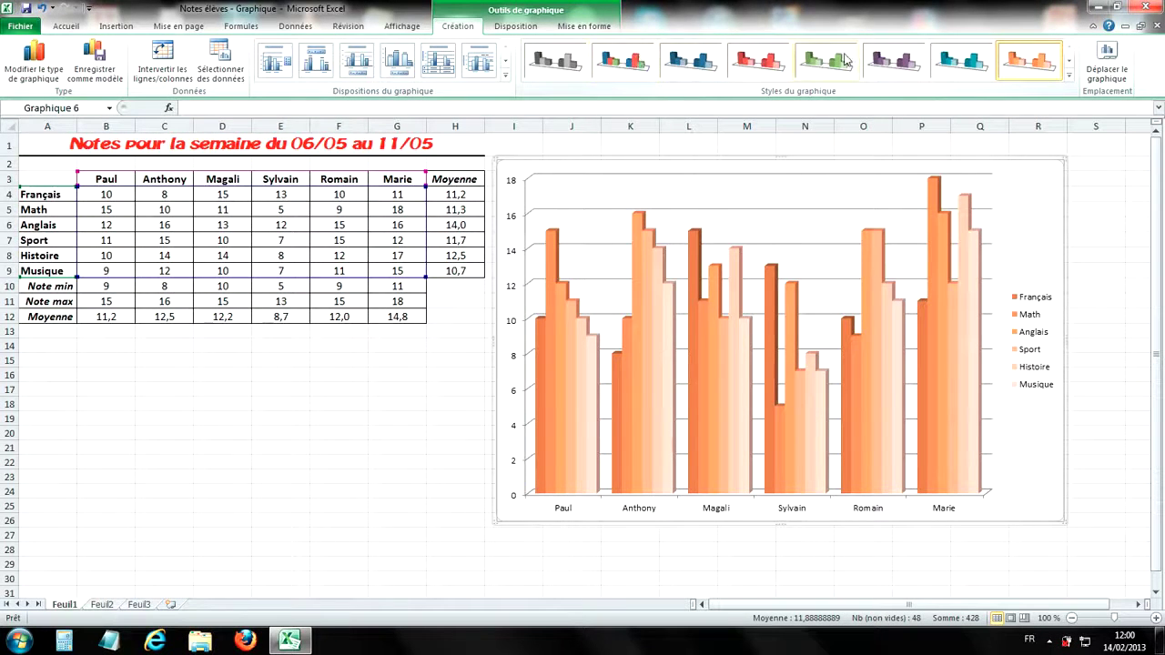
- Expand the chart style choices and apply the green style with a black background
left_click(1070, 80)
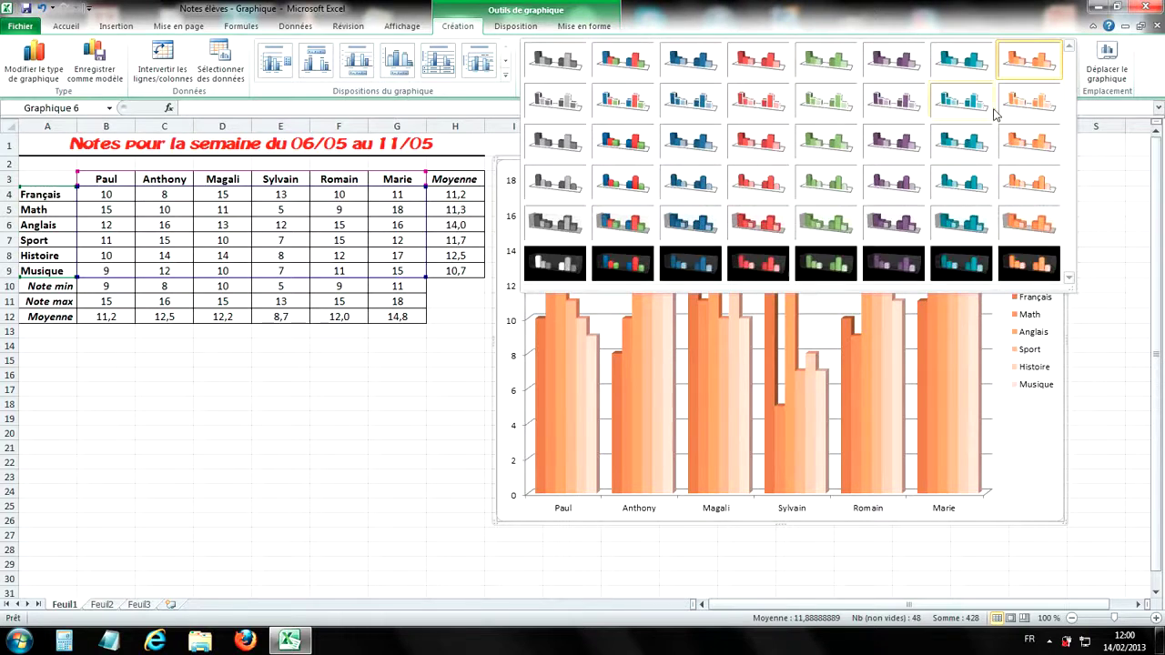
left_click(823, 264)
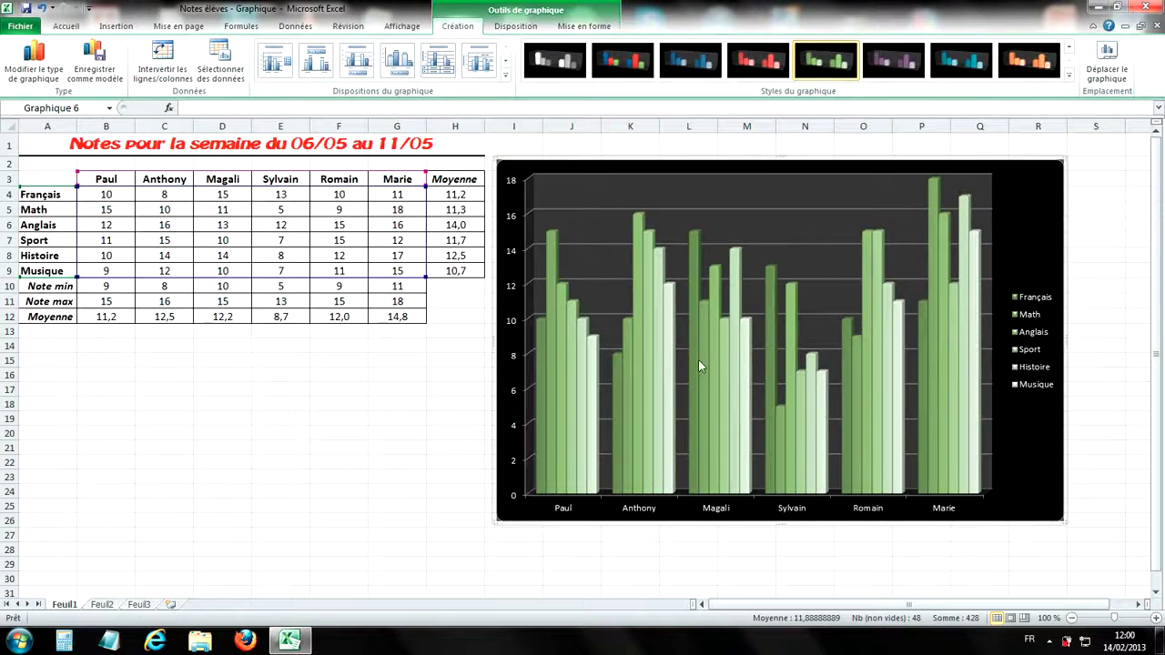
mouse_move(739, 461)
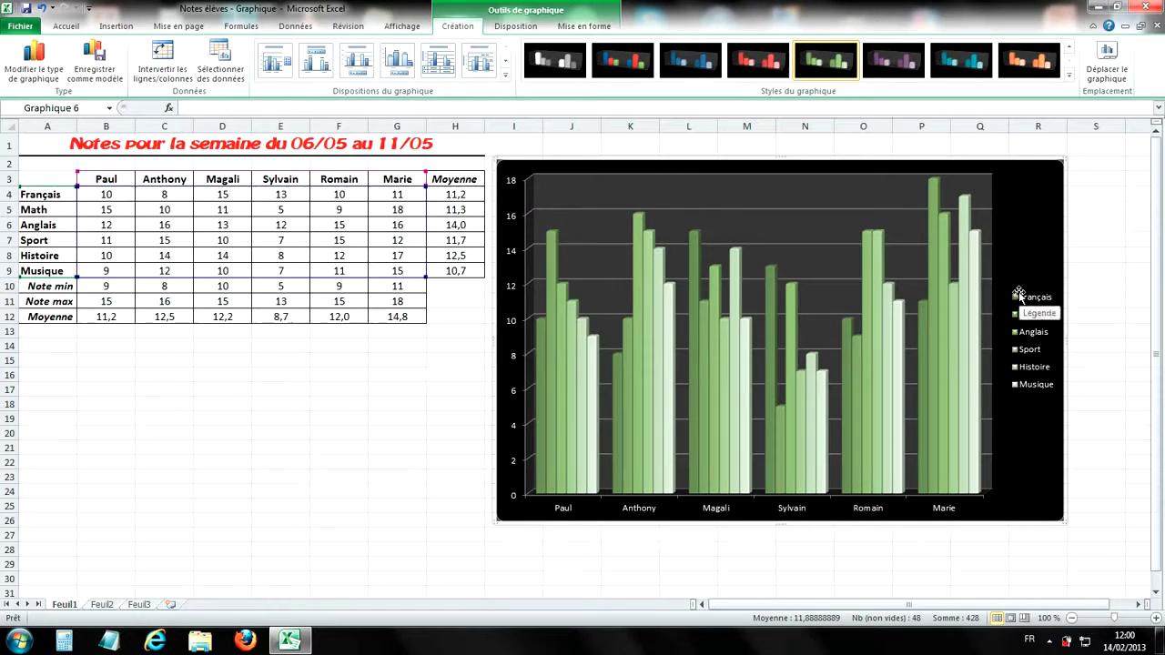
- Try the orange style with grey walls and apply the multicolour style from the same row to the chart
left_click(1070, 48)
left_click(1029, 60)
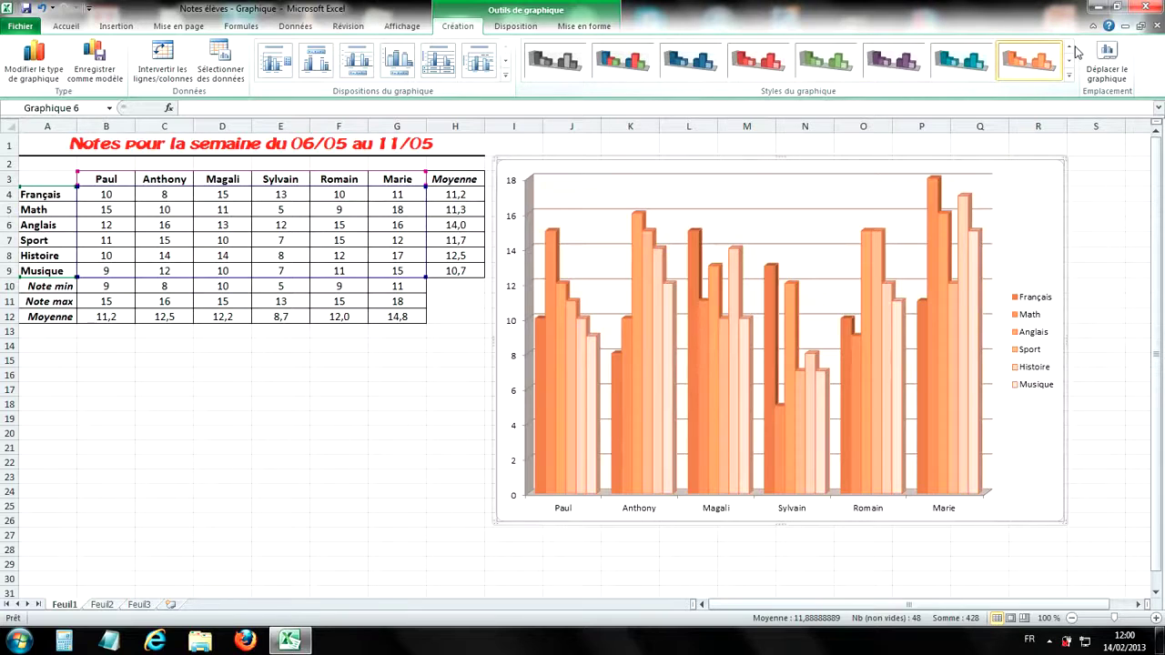
left_click(628, 63)
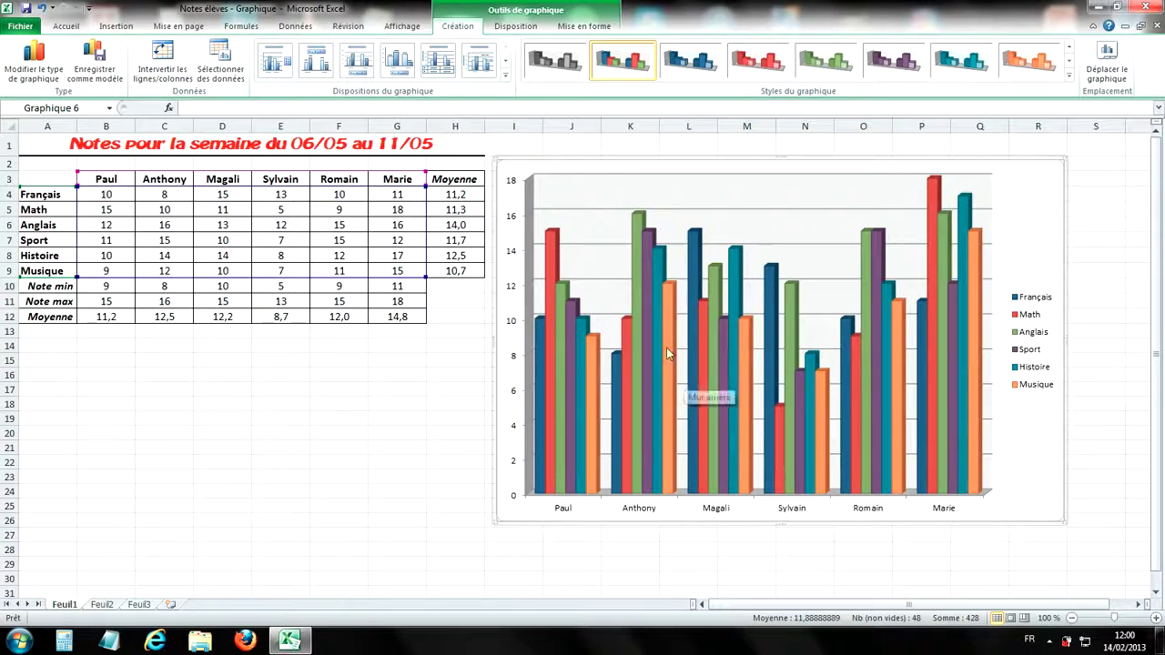
- Fill the Sport series columns with the standard yellow colour
left_click(650, 246)
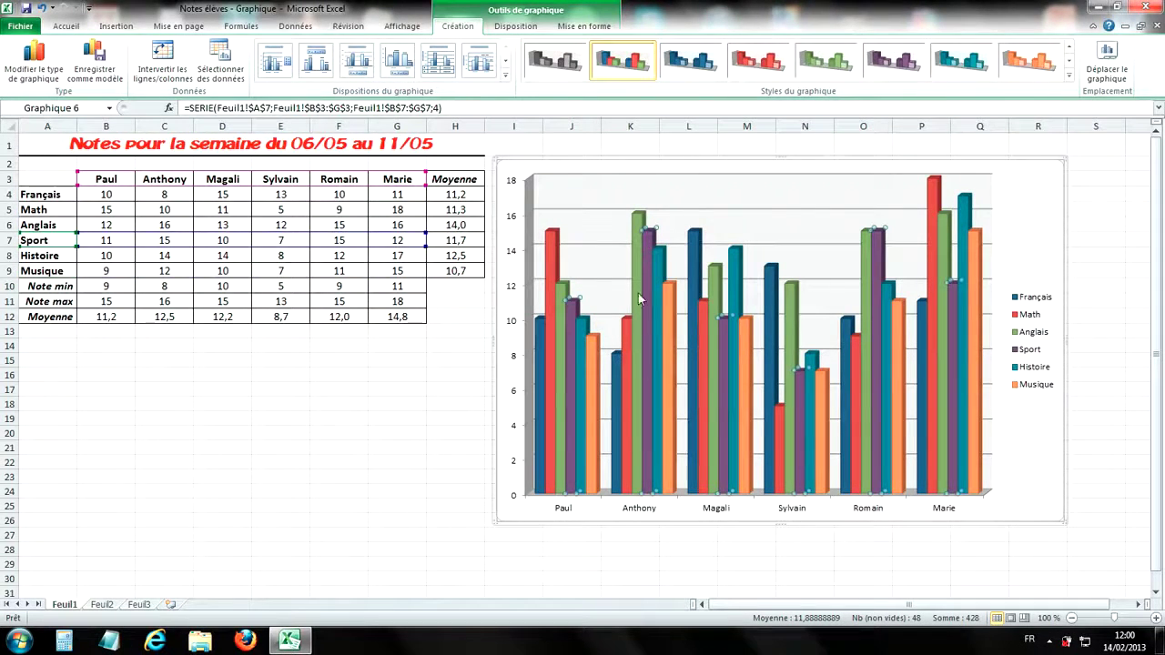
mouse_move(659, 278)
mouse_move(944, 280)
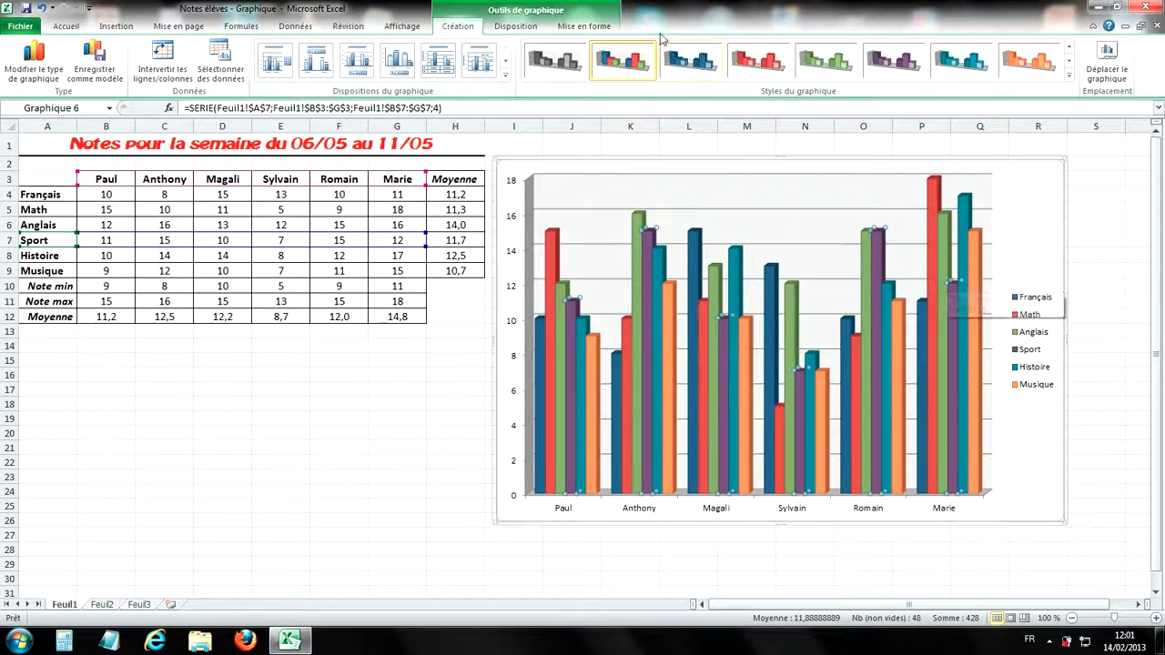
left_click(571, 27)
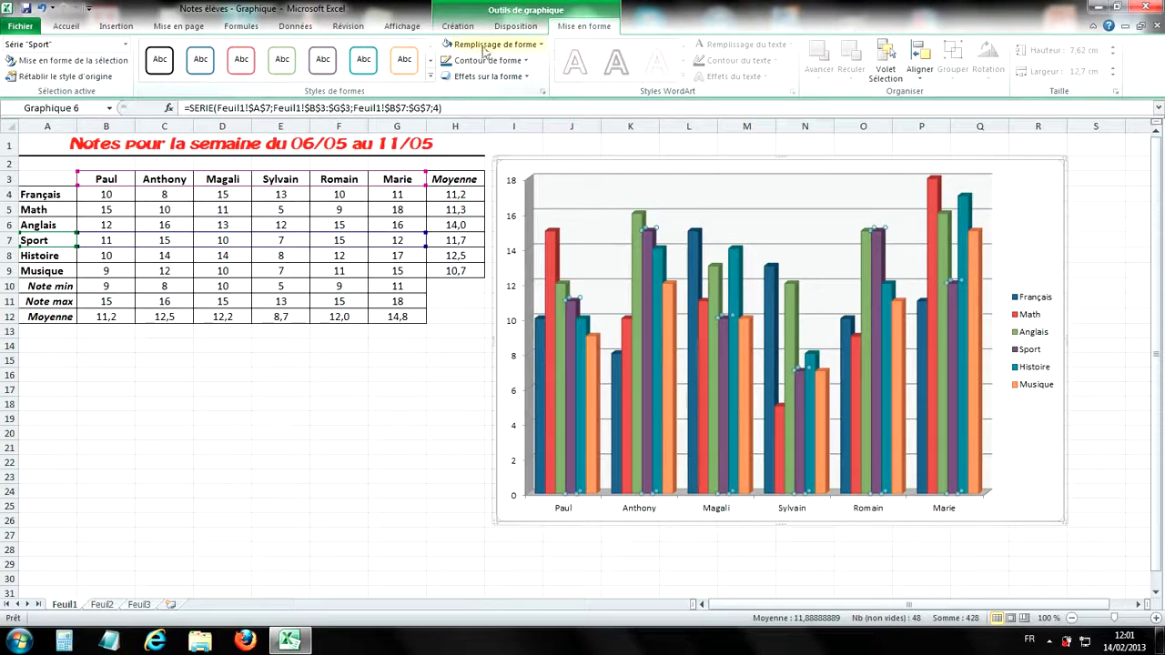
left_click(524, 47)
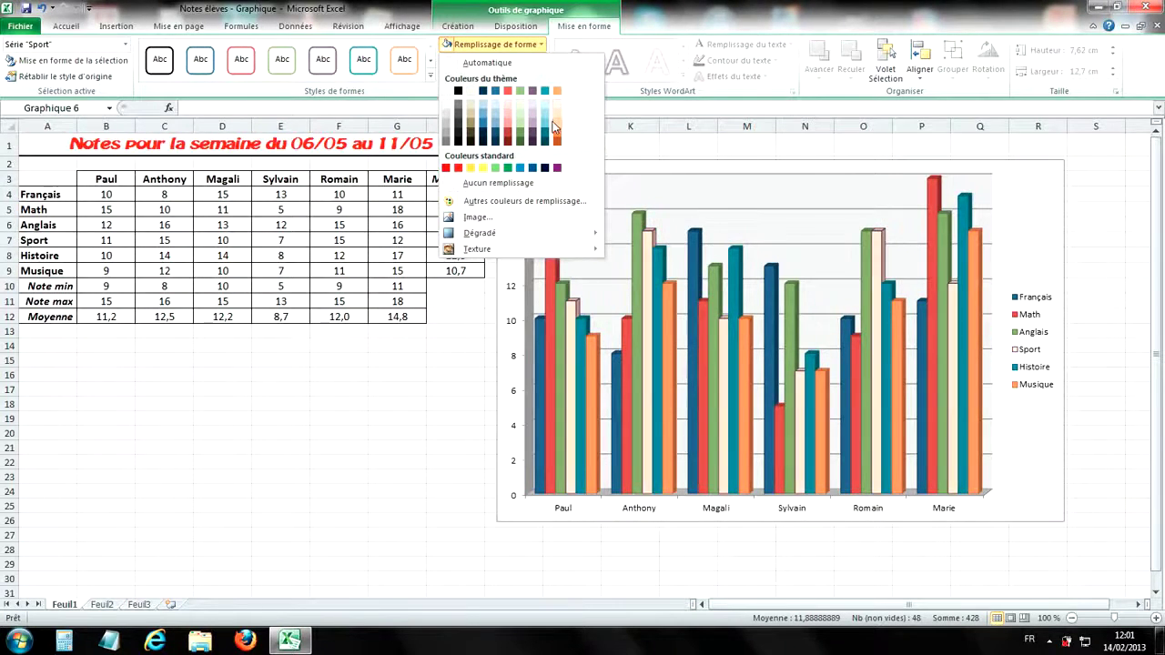
left_click(483, 169)
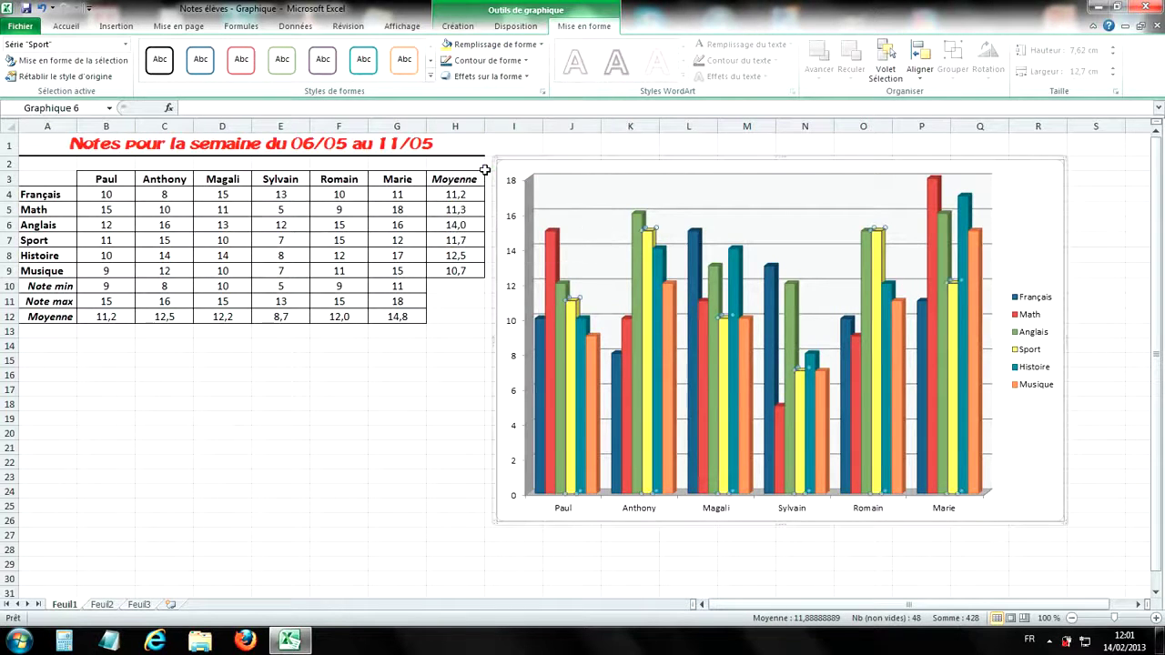
left_click(461, 419)
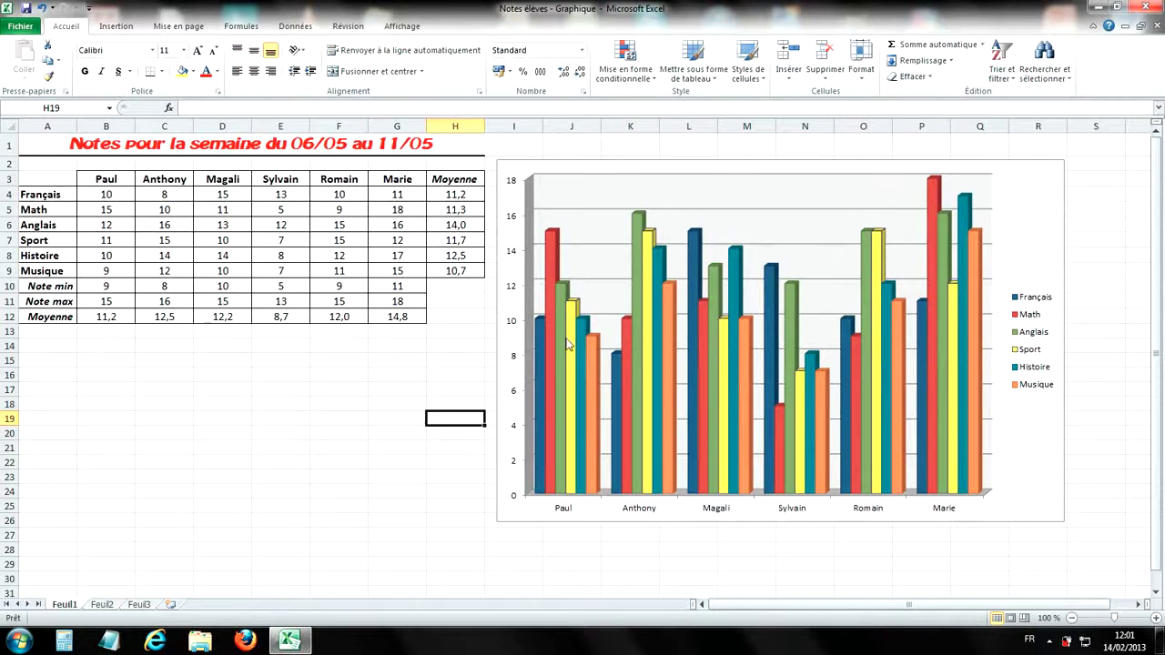
- Fill the Français series columns with a light green theme colour
mouse_move(572, 310)
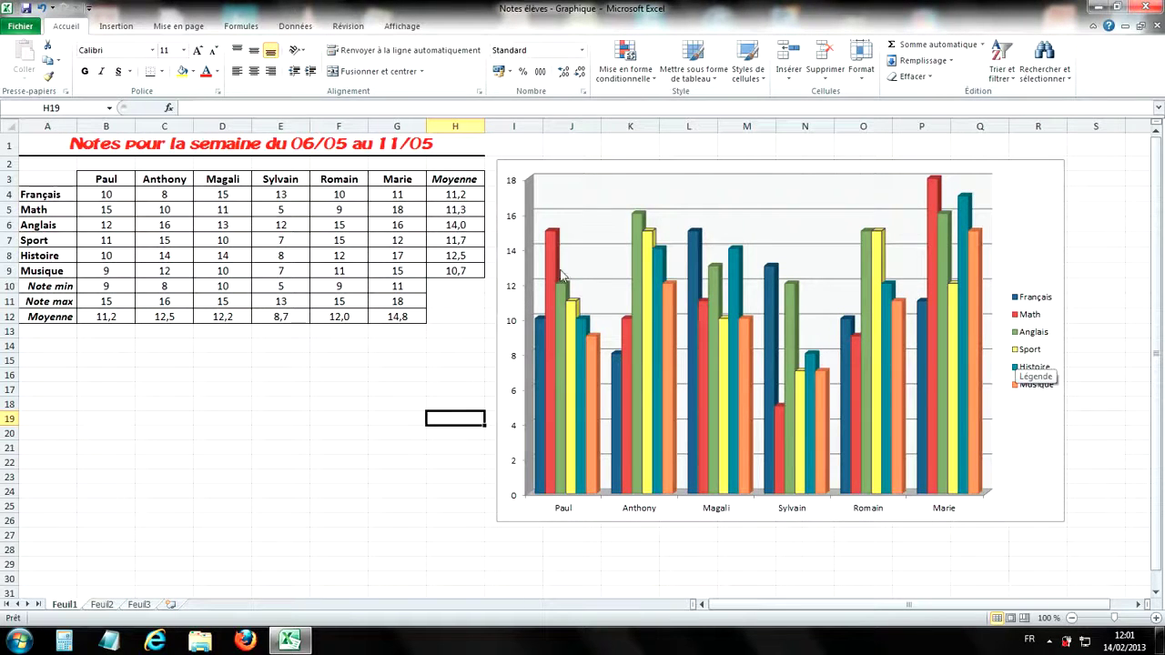
left_click(696, 246)
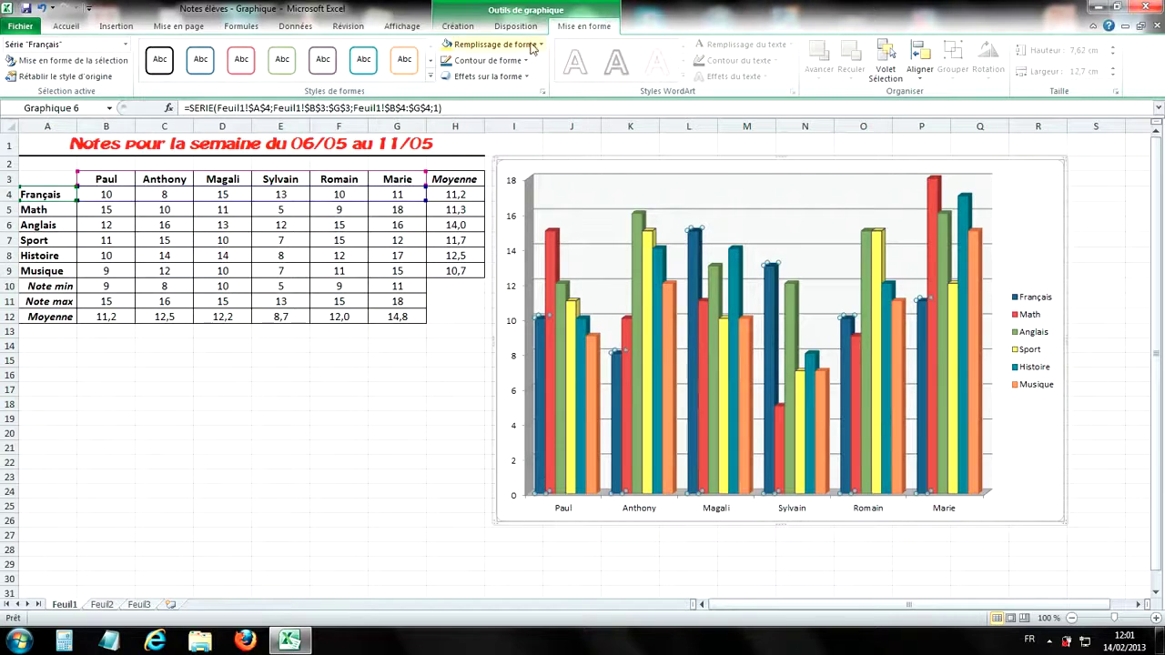
left_click(514, 46)
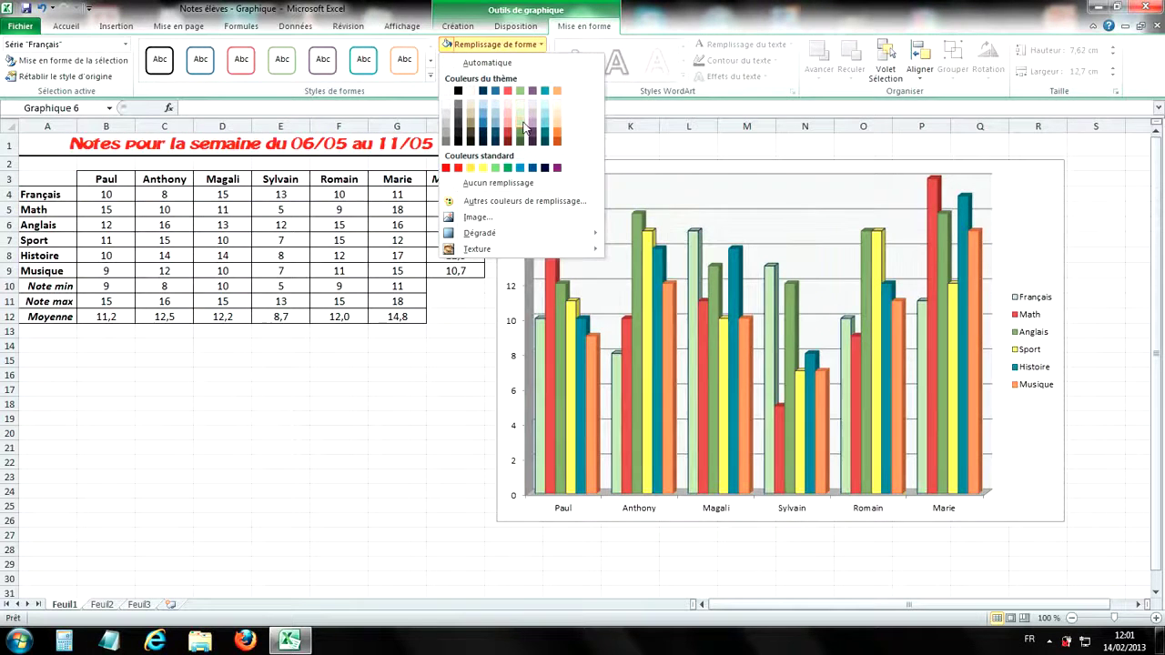
left_click(521, 119)
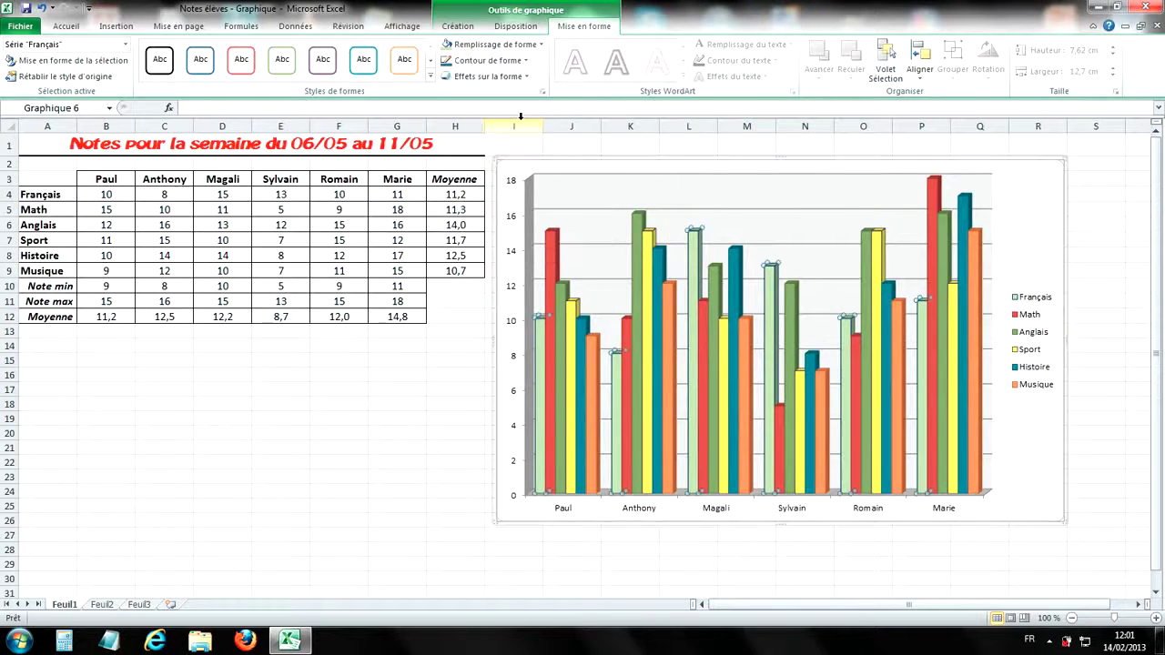
left_click(449, 385)
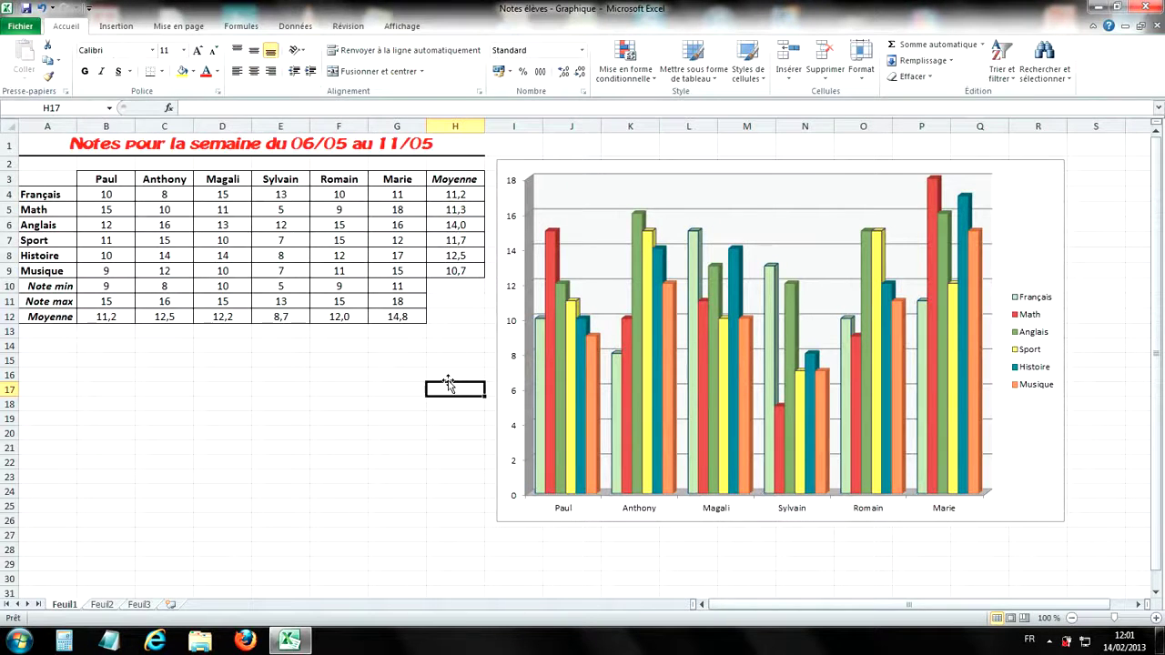
- Fill the Anglais series columns with a light pink theme colour
left_click(1045, 197)
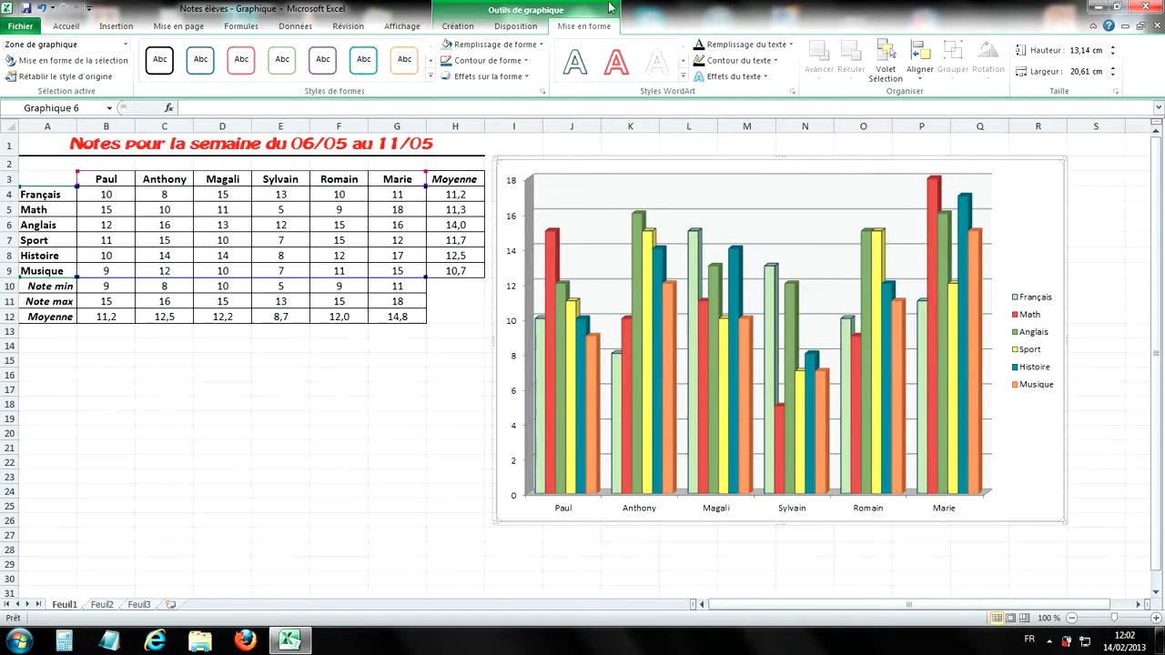
left_click(459, 26)
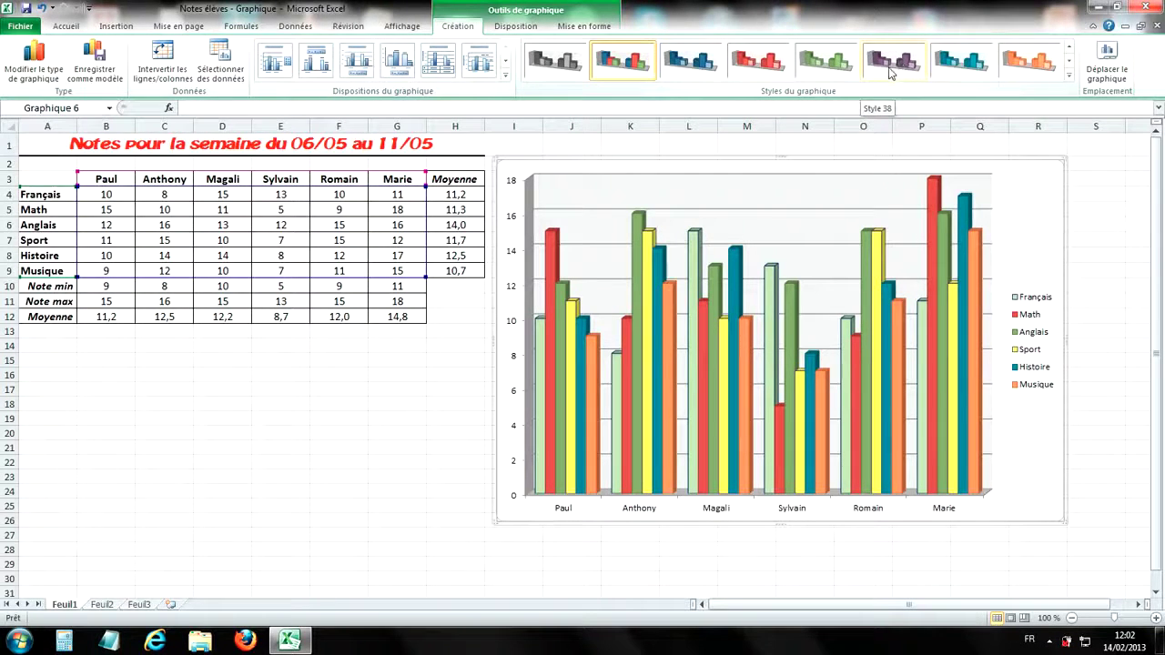
left_click(597, 28)
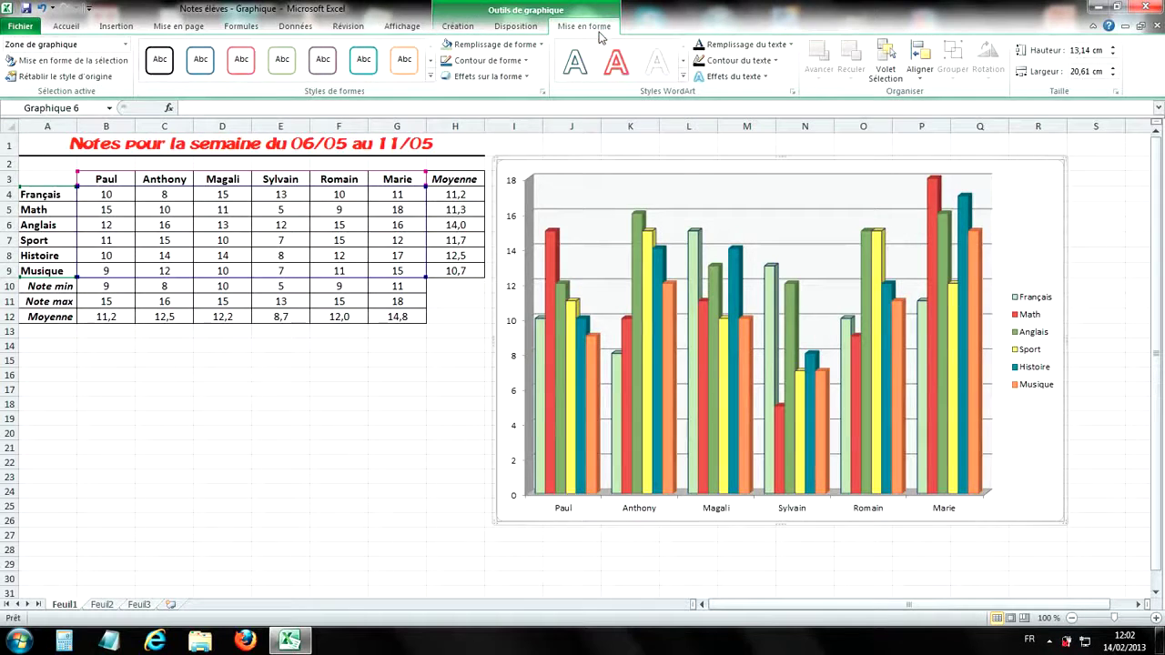
left_click(637, 225)
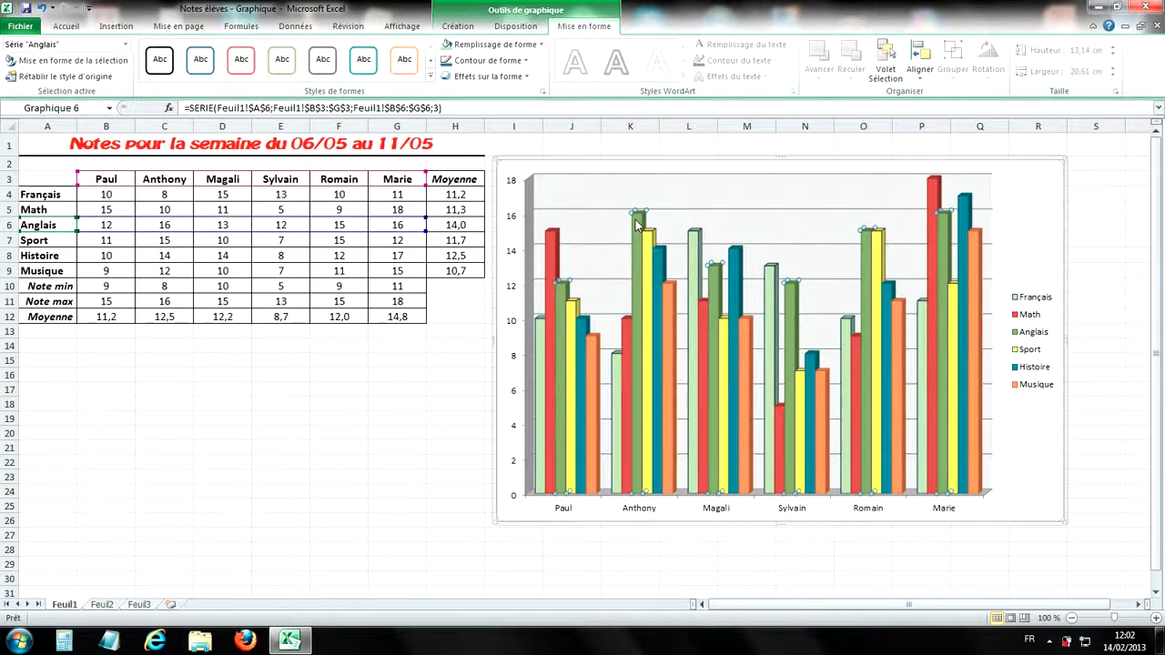
left_click(519, 44)
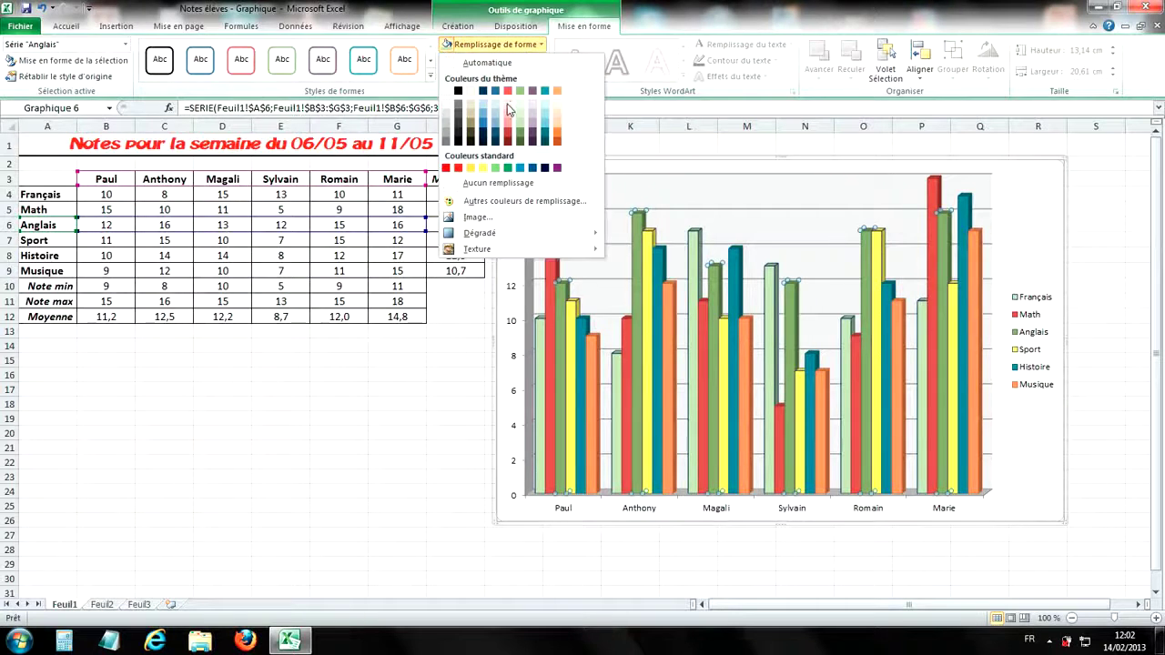
left_click(507, 109)
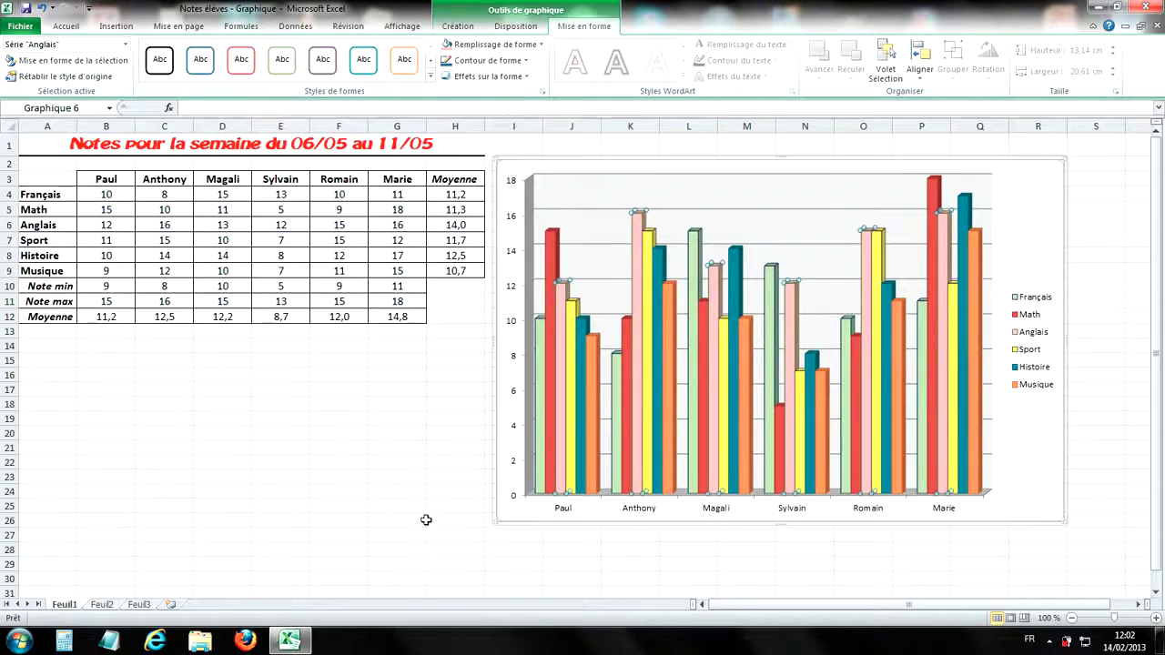
left_click(438, 481)
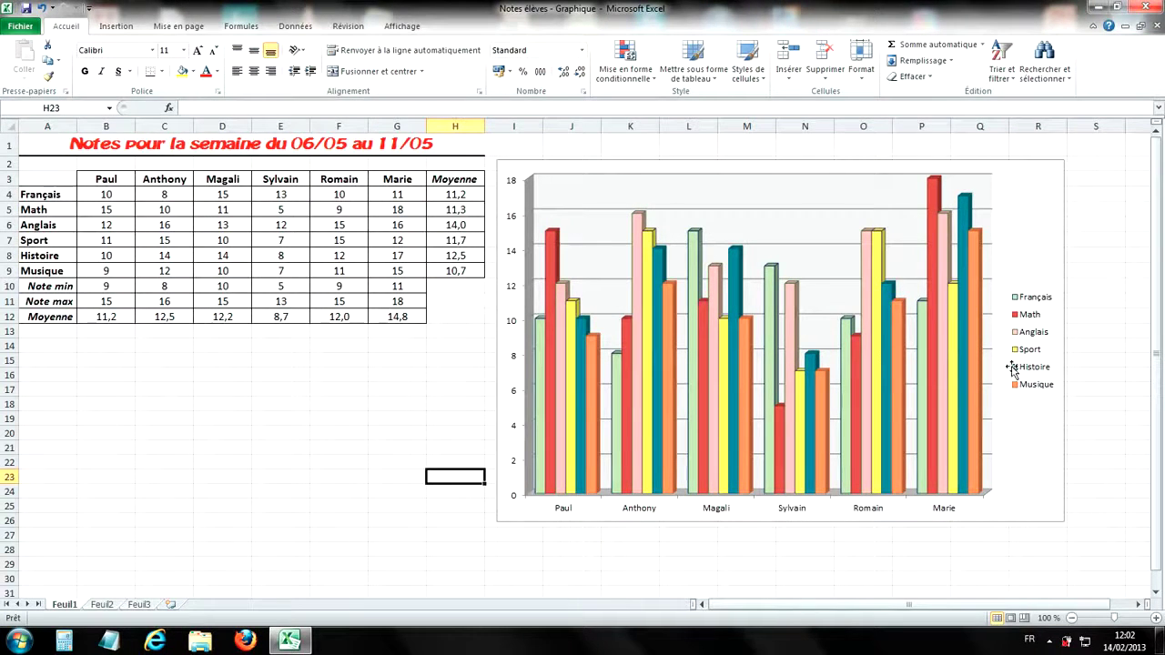
- Fill the chart area background with Orange, Accentuation6, plus clair 60 %, and look at the picture, gradient and texture fill options
left_click(1042, 208)
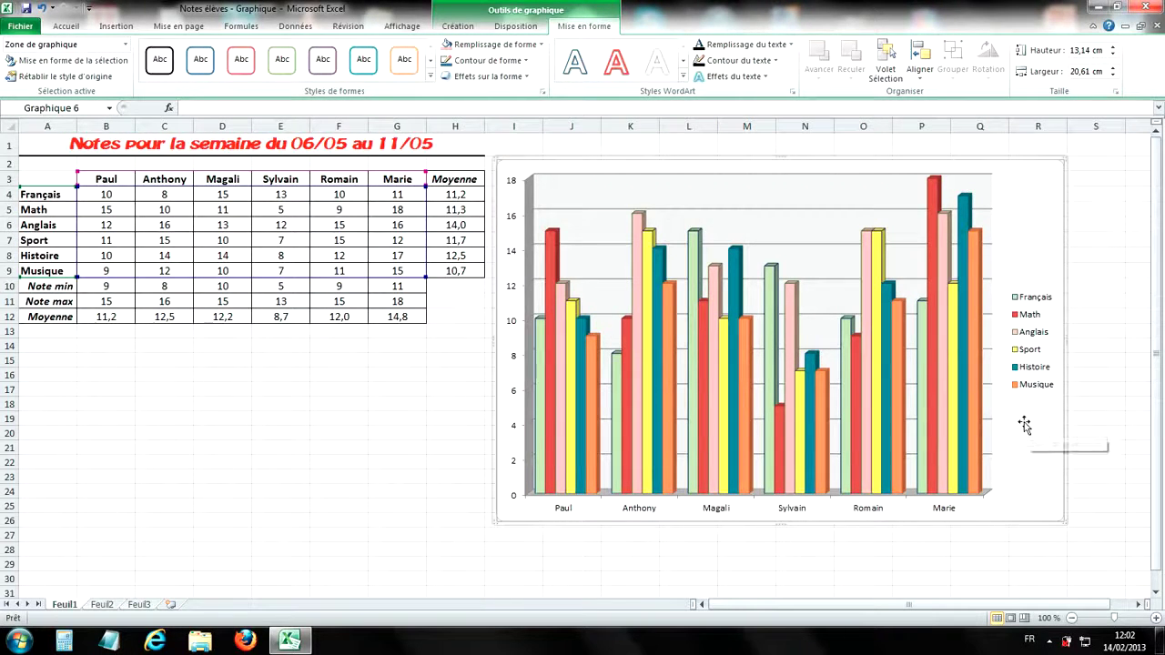
left_click(488, 50)
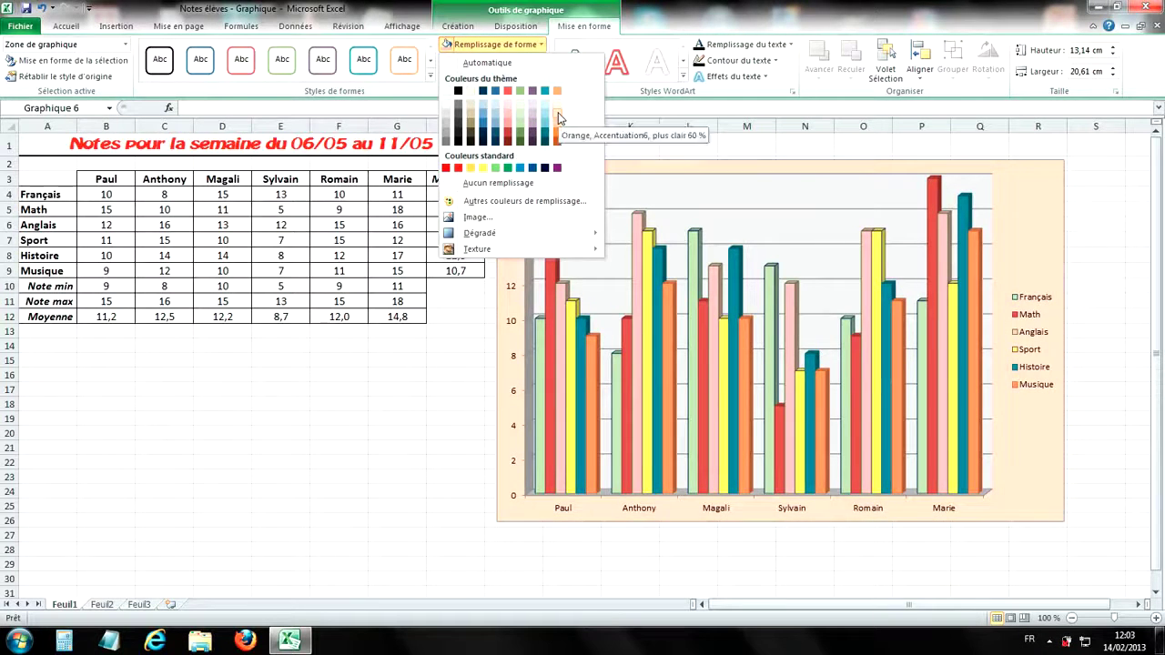
left_click(558, 116)
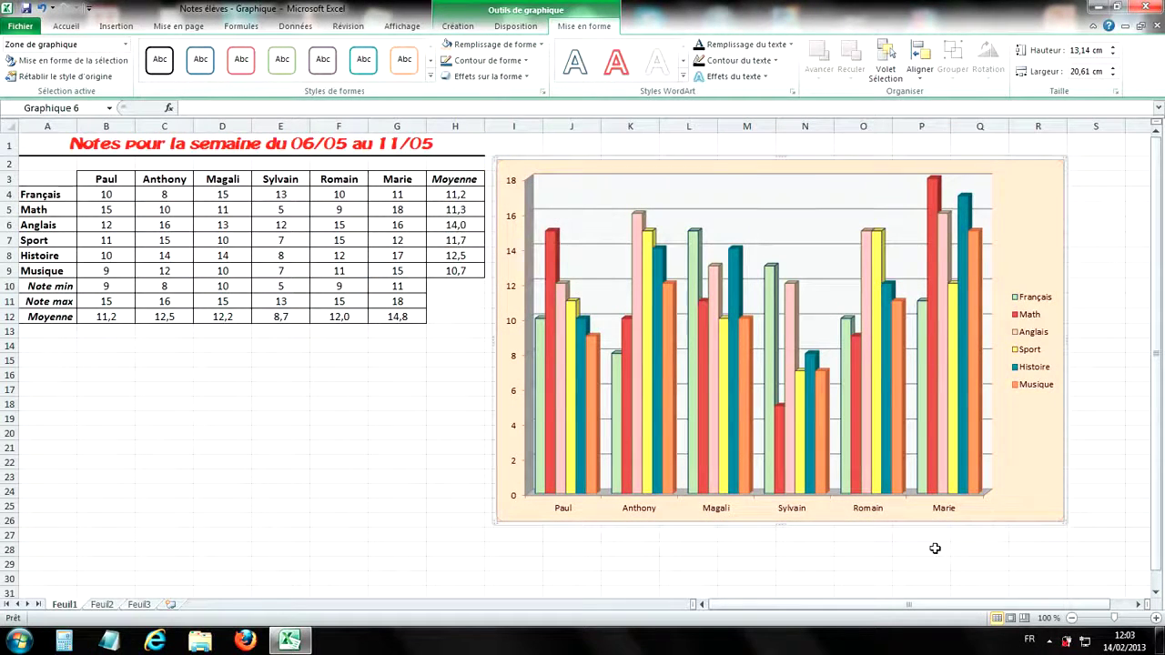
left_click(508, 47)
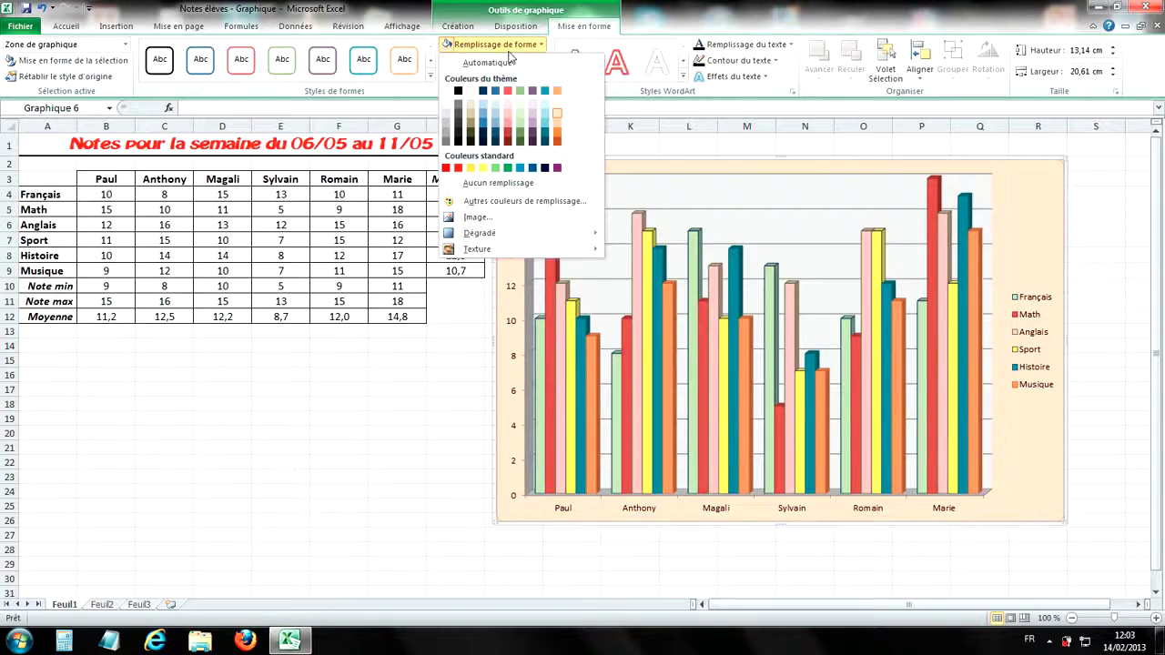
mouse_move(511, 237)
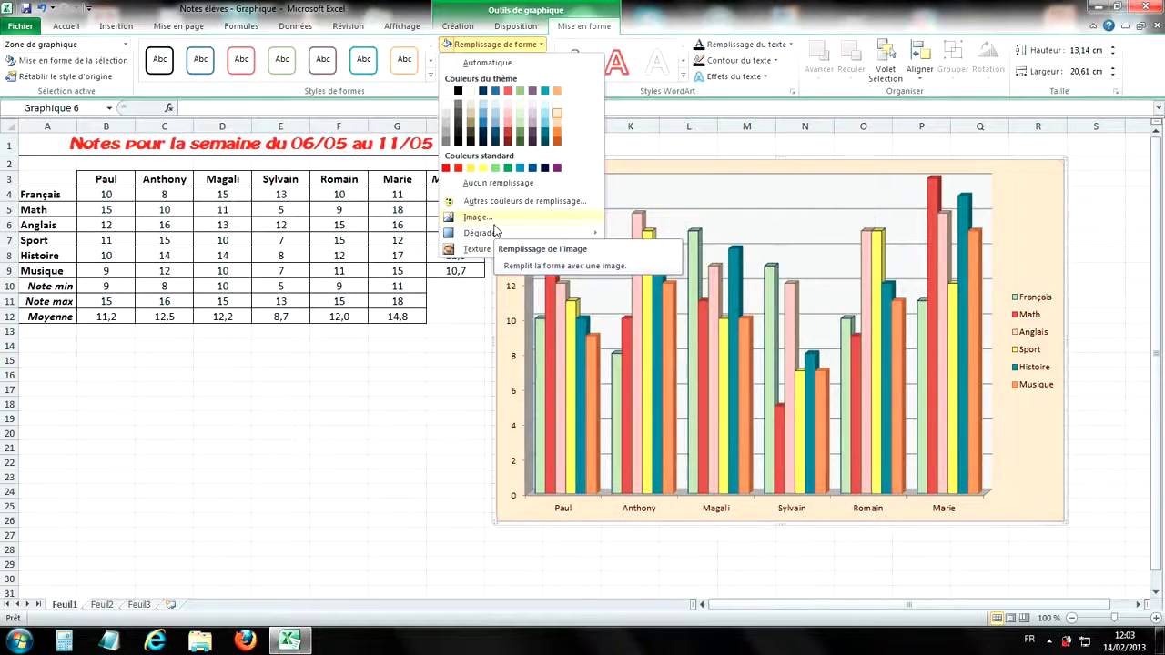
left_click(1037, 211)
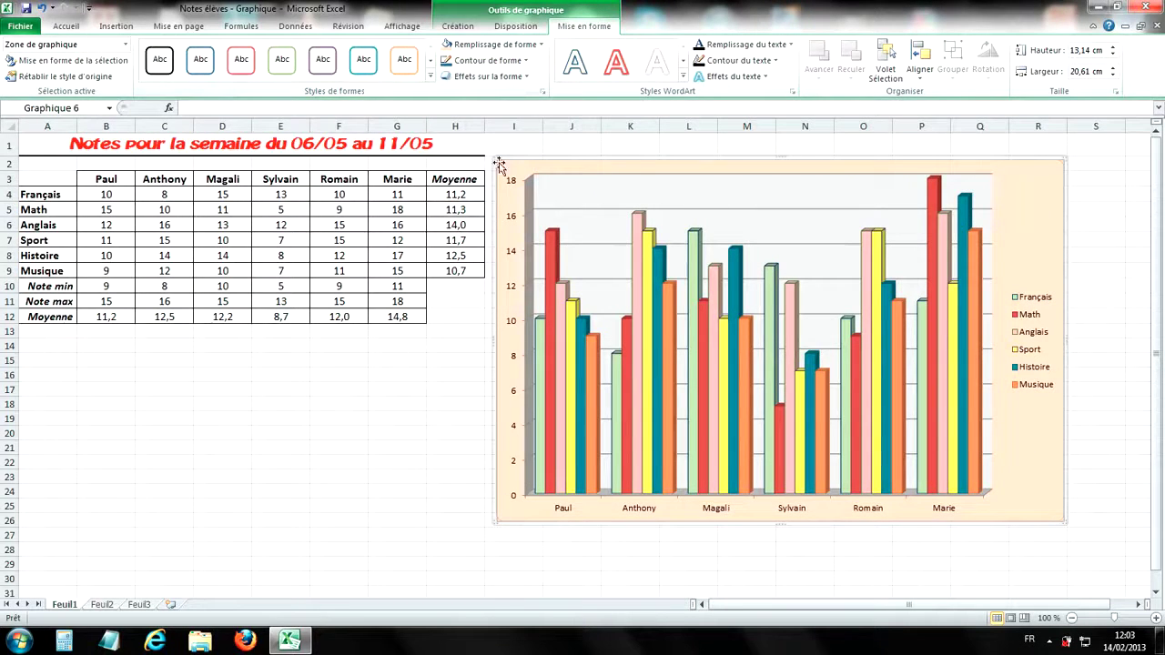
- Set the chart area's outline to 3 pt thick and colour it standard light green
left_click(523, 62)
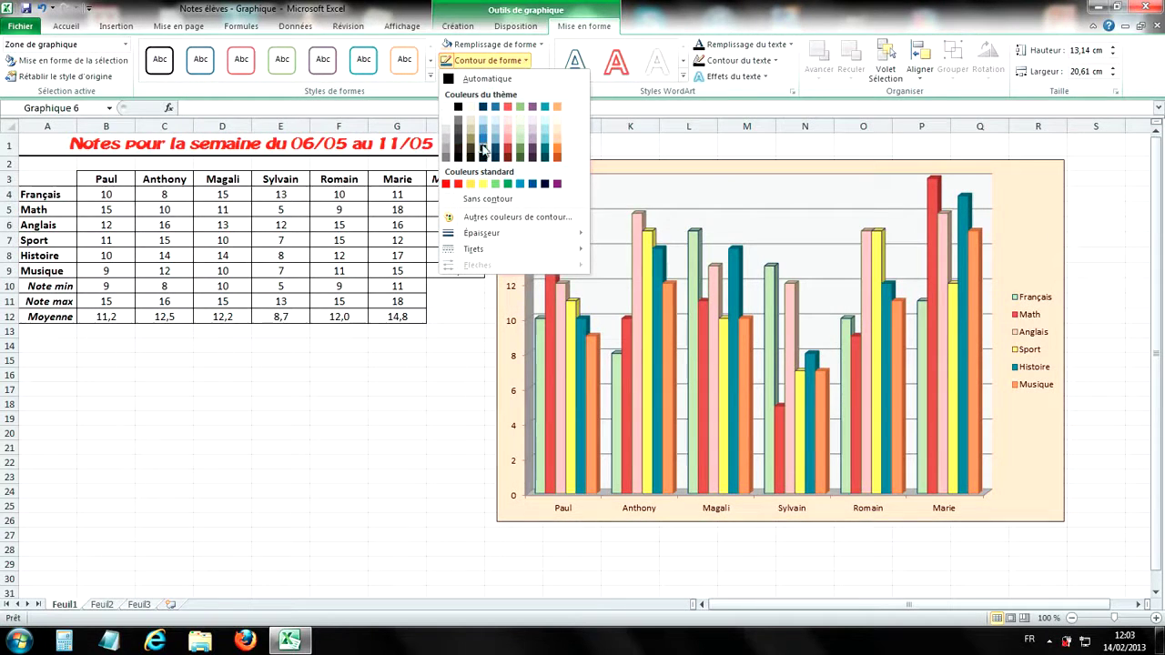
mouse_move(490, 240)
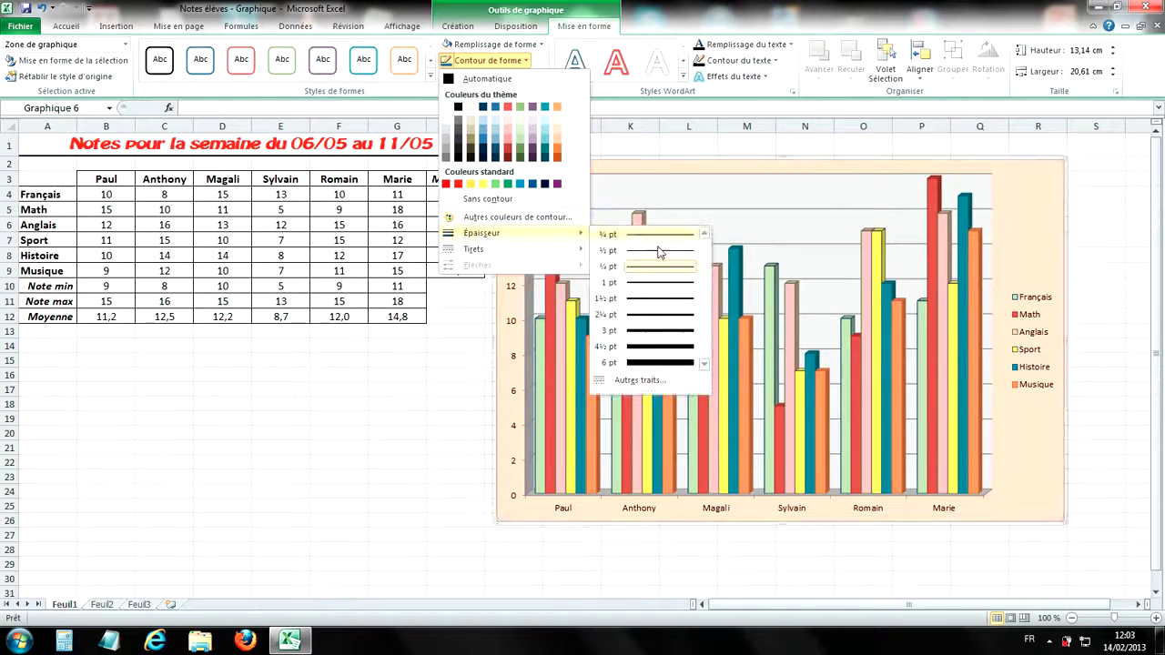
left_click(640, 337)
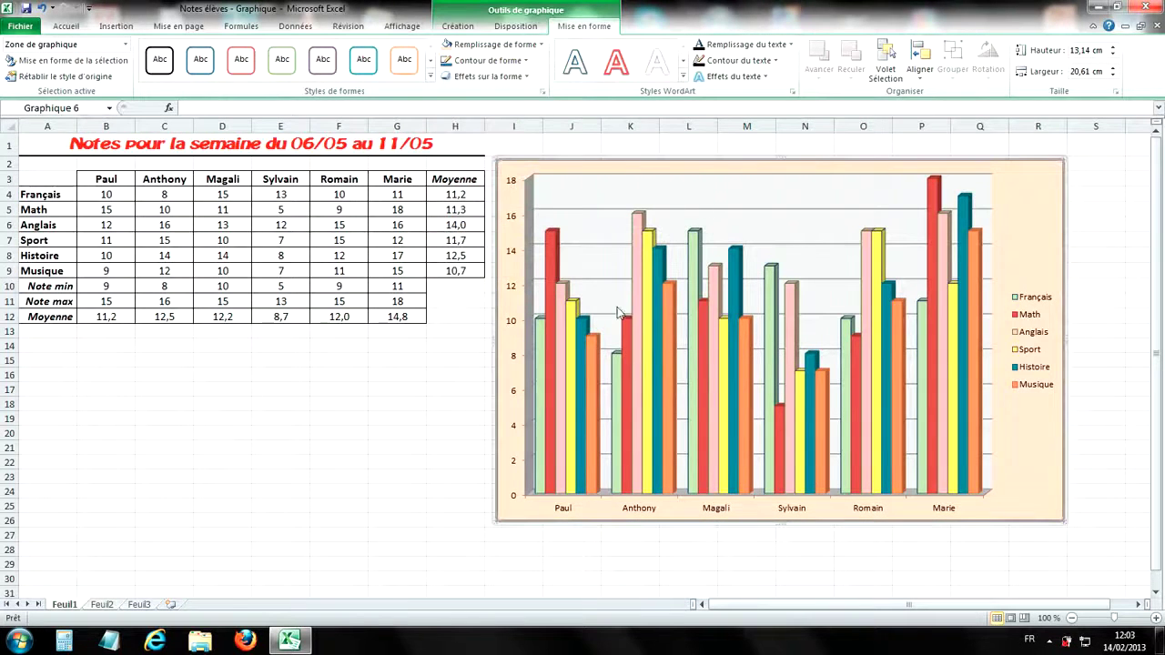
left_click(453, 416)
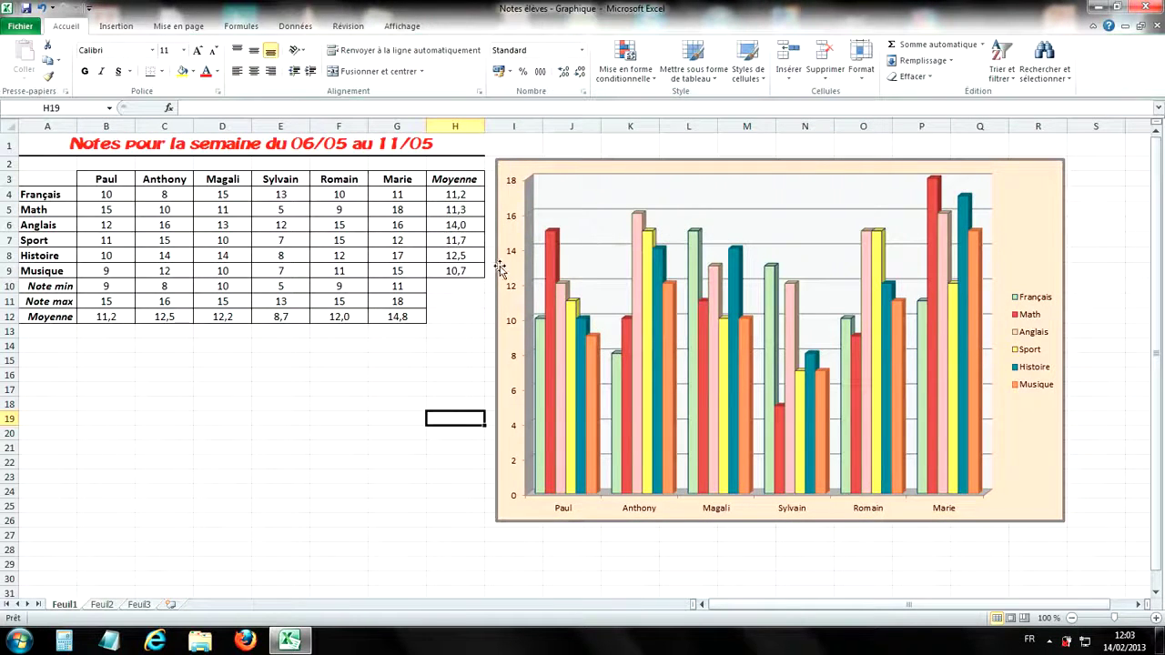
left_click(1026, 179)
left_click(513, 63)
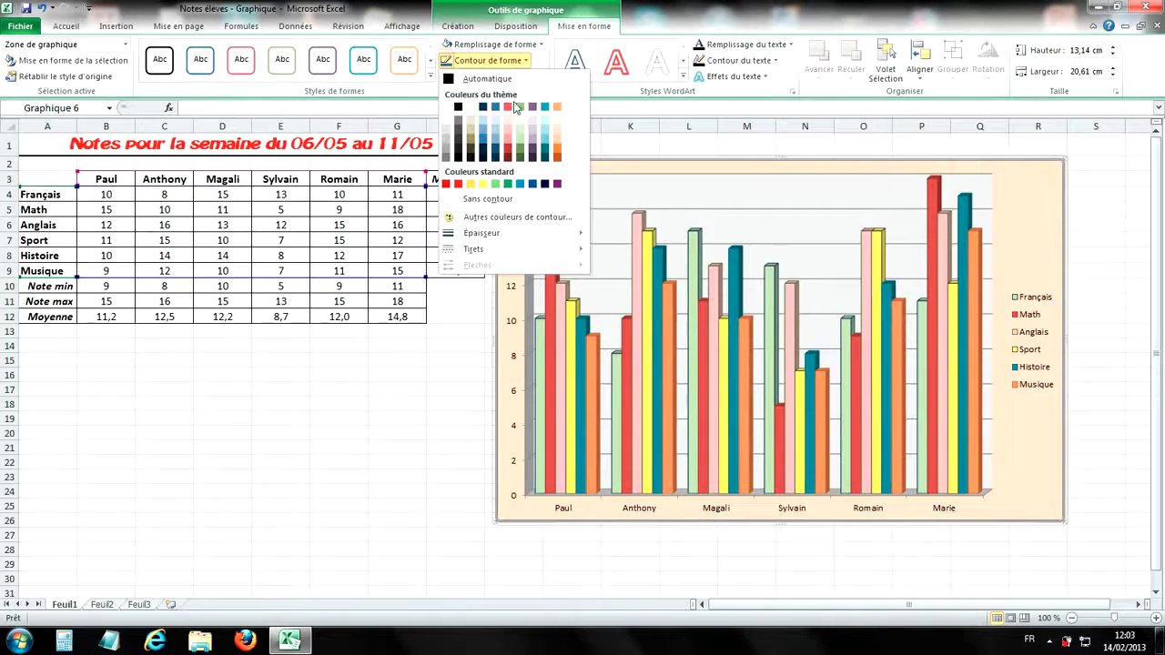
left_click(495, 184)
left_click(452, 389)
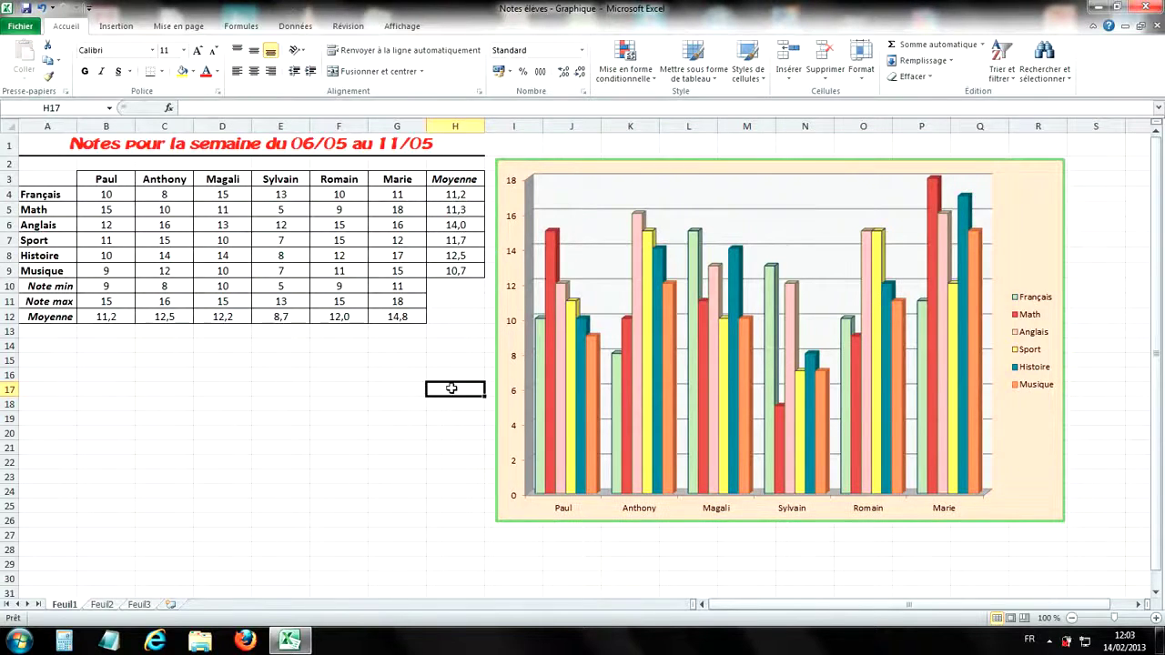
- Apply the pale red gradient preset shape style from the fourth row of styles to the whole chart area
left_click(1035, 222)
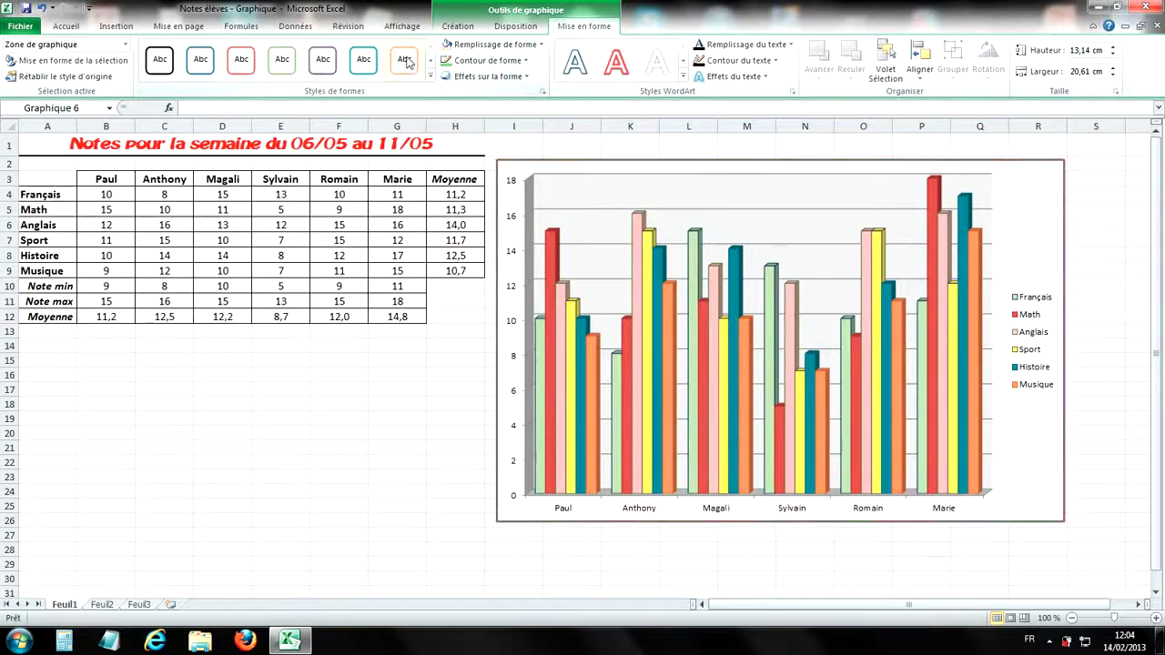
left_click(433, 80)
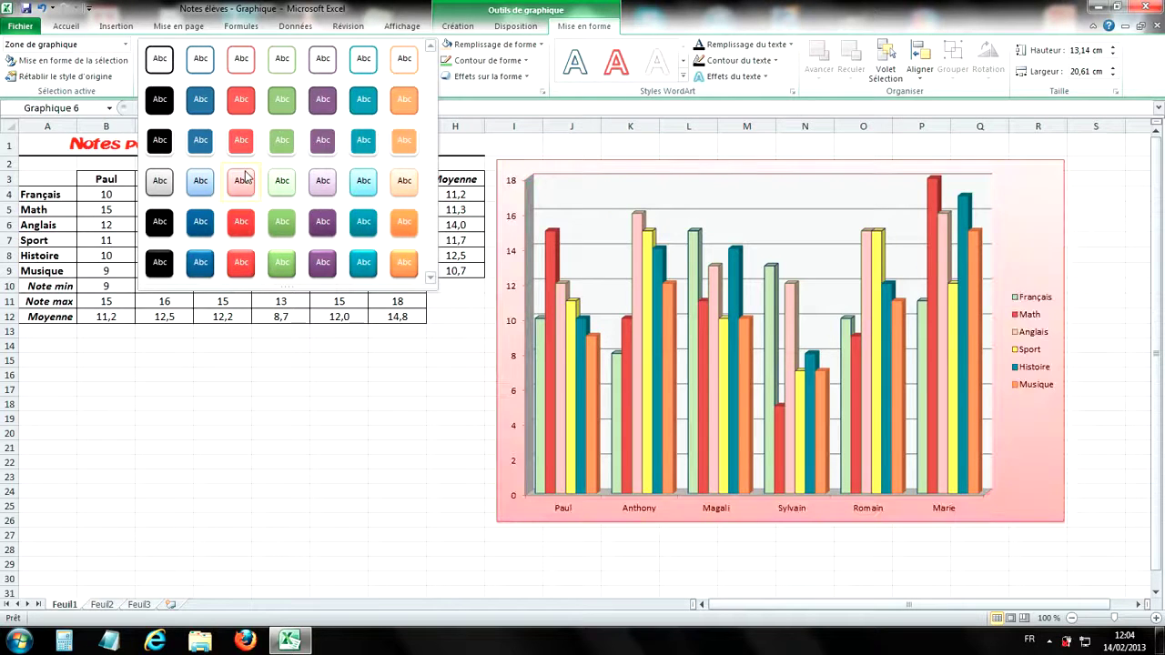
left_click(244, 180)
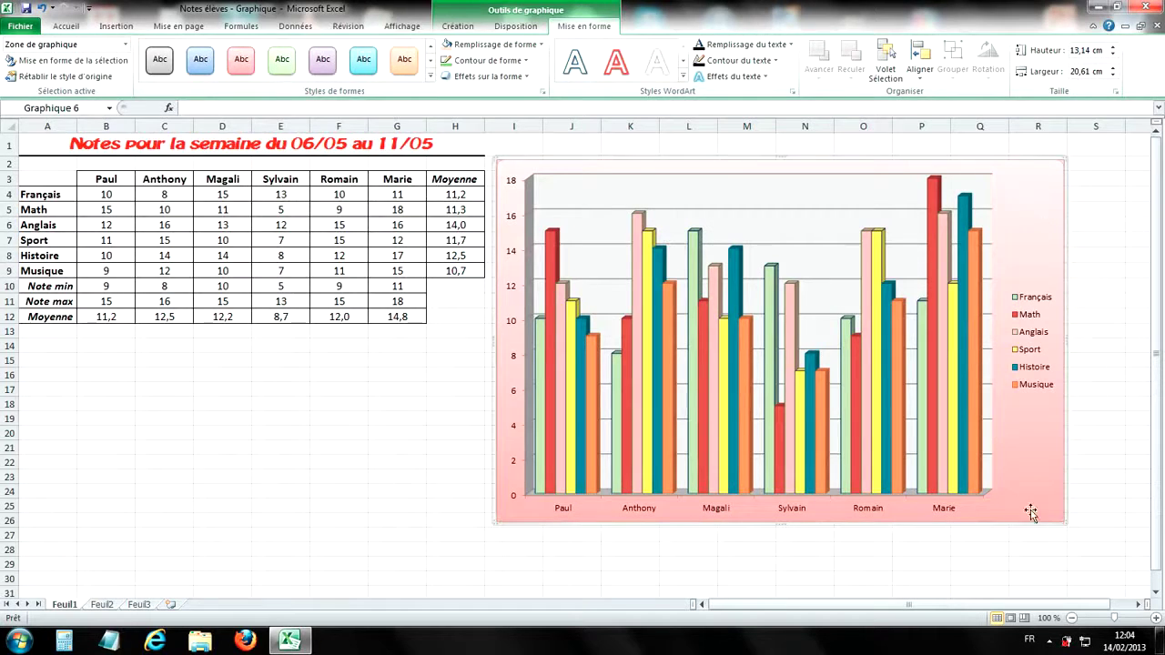
left_click(1098, 253)
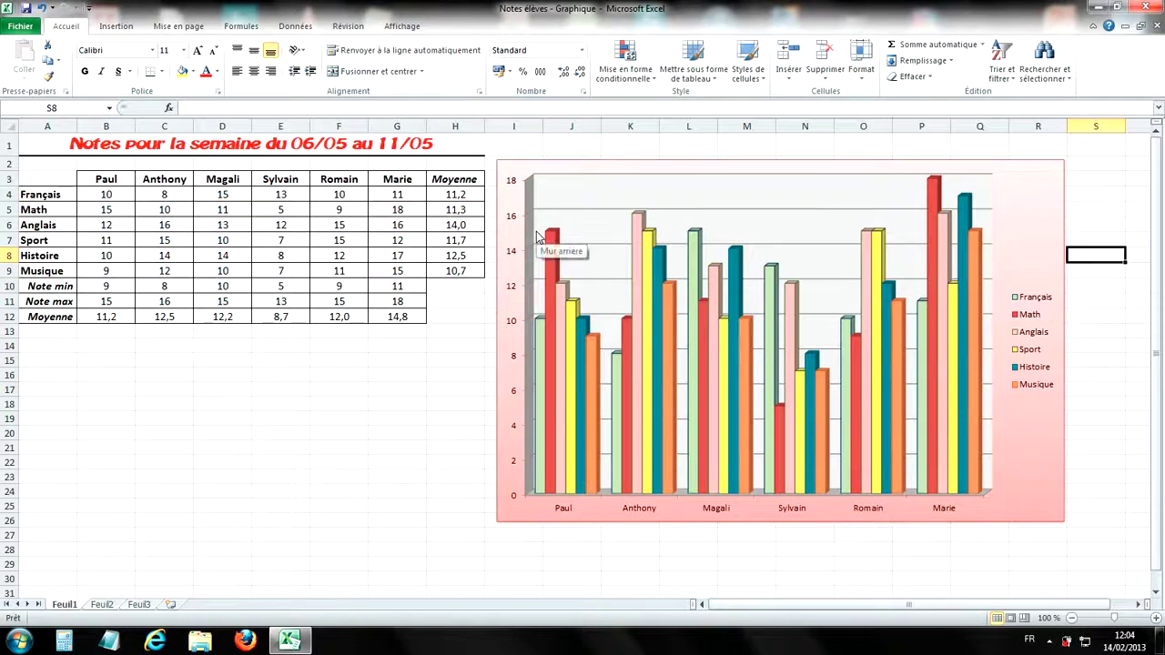
left_click(1021, 184)
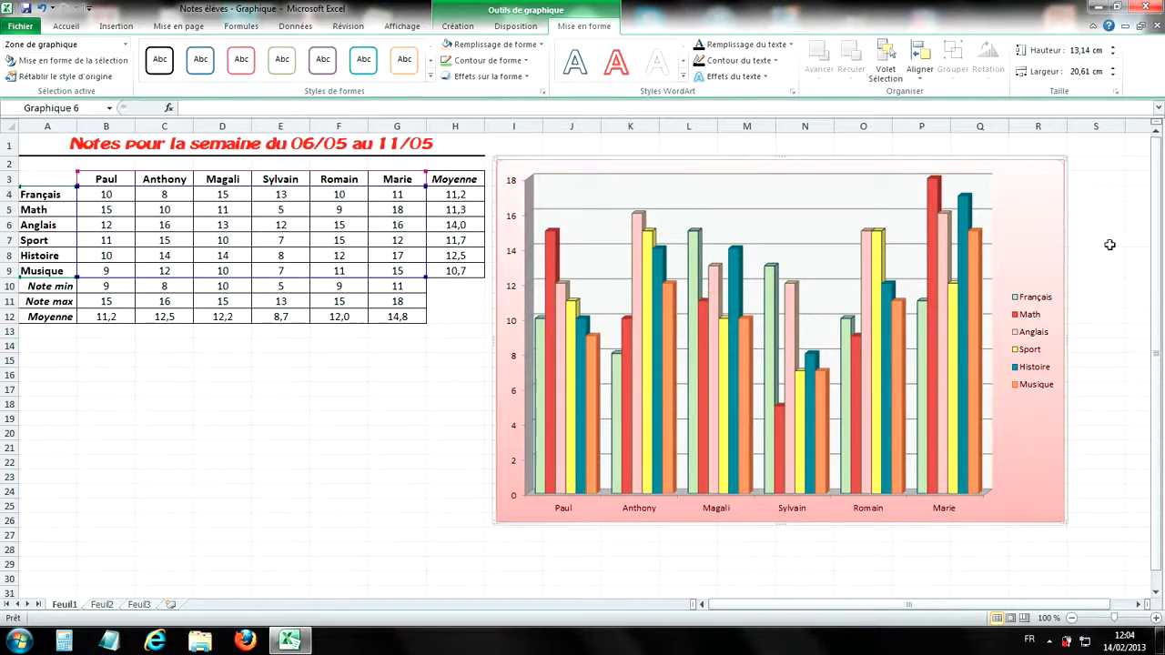
- Add the third outer shadow preset of the first row to the whole chart area
left_click(525, 77)
mouse_move(511, 146)
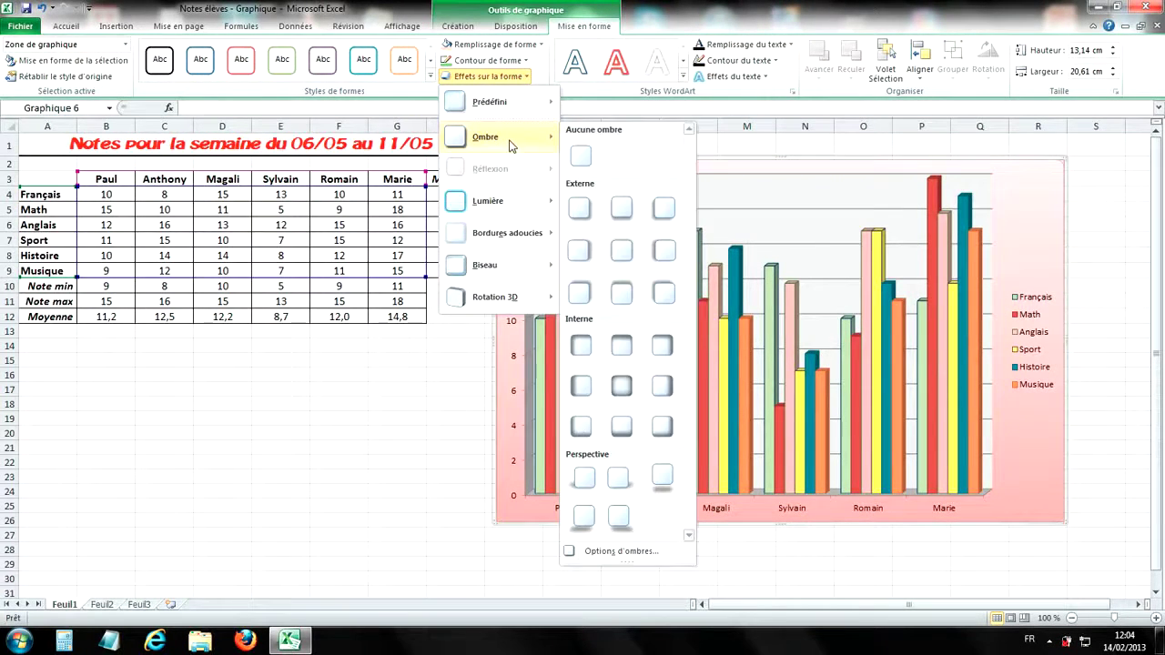
left_click(654, 217)
left_click(379, 446)
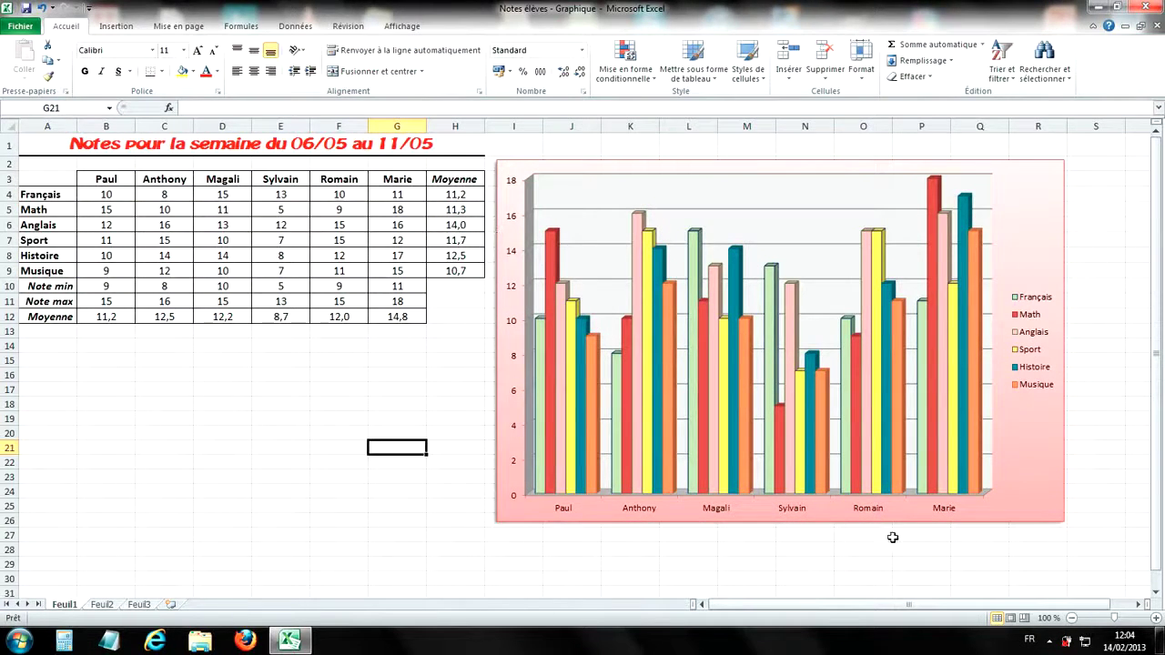
- Give the chart area the widest red glow, the second variation in the last row of glow presets
left_click(1030, 187)
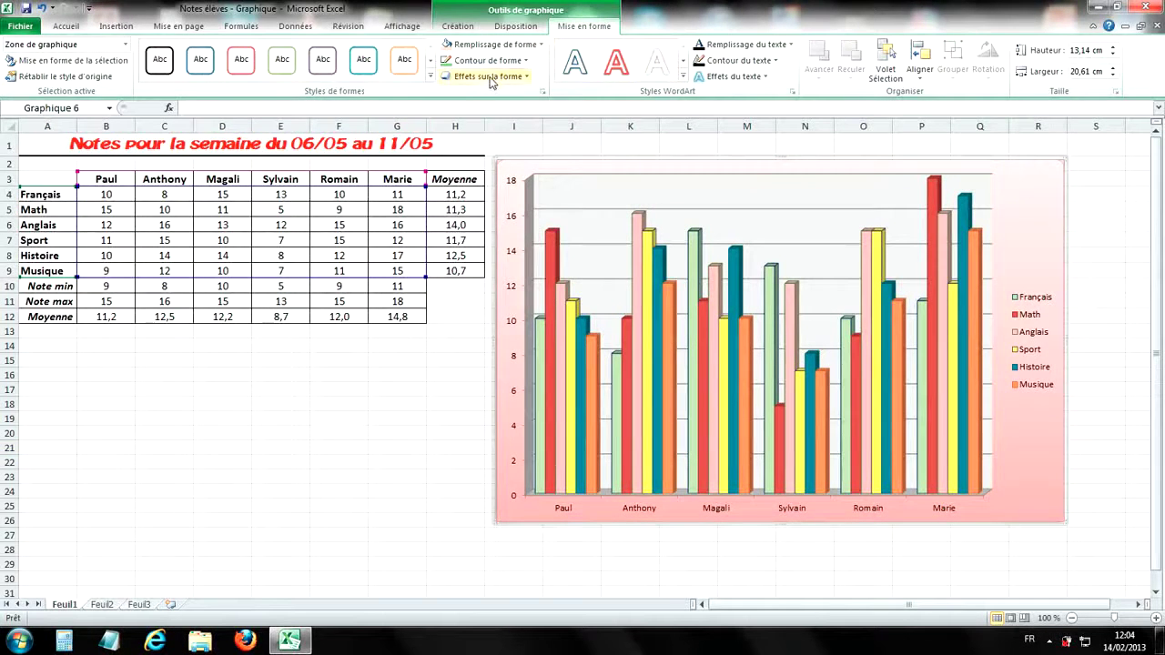
left_click(489, 77)
mouse_move(502, 208)
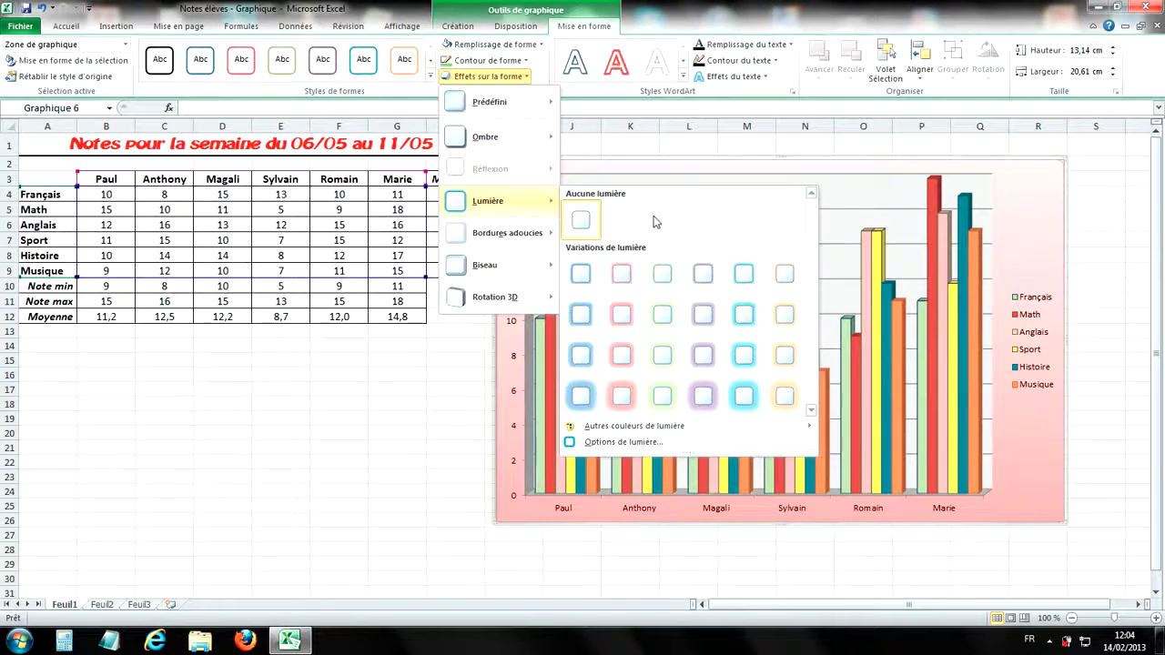
left_click(610, 393)
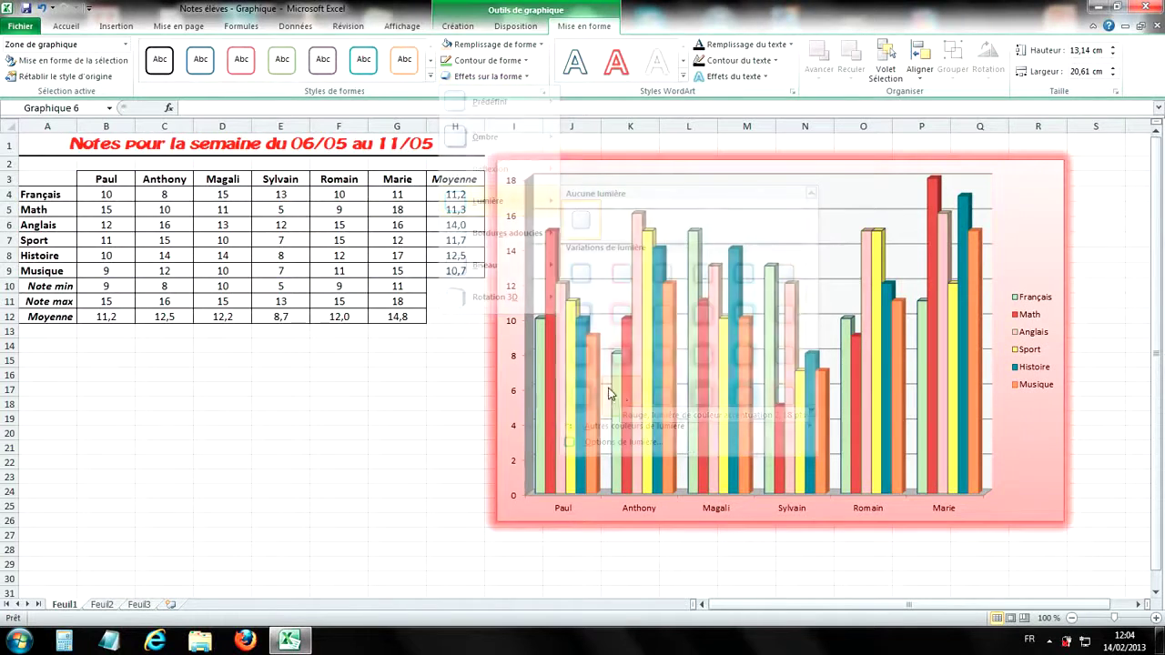
left_click(359, 402)
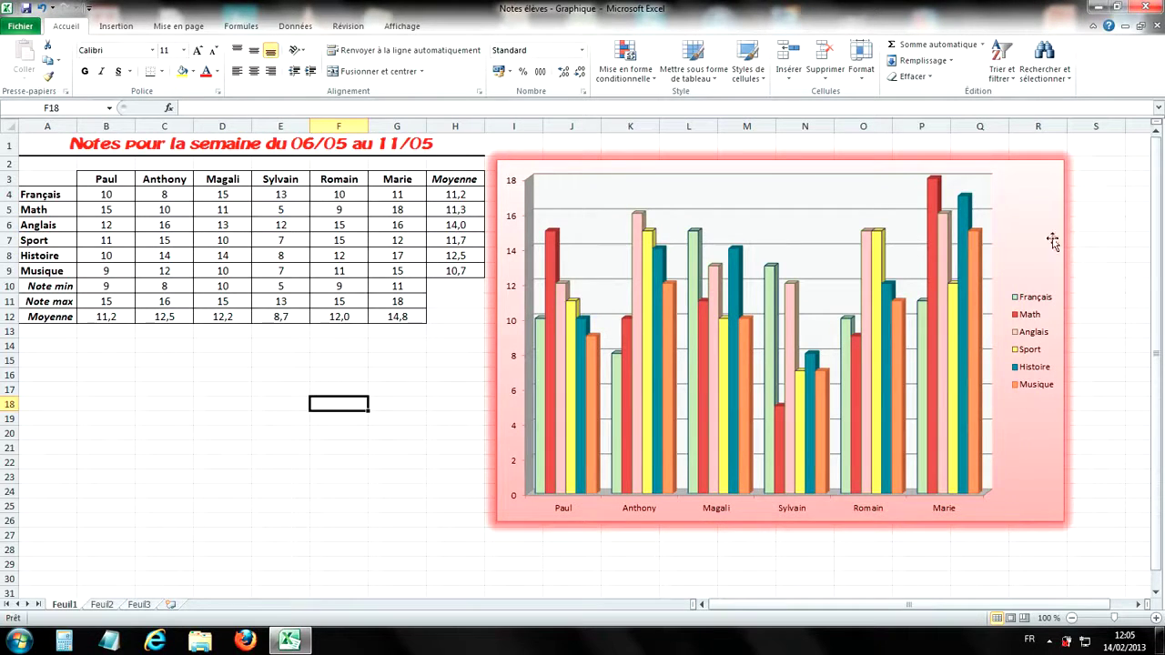
left_click(1109, 241)
left_click(409, 463)
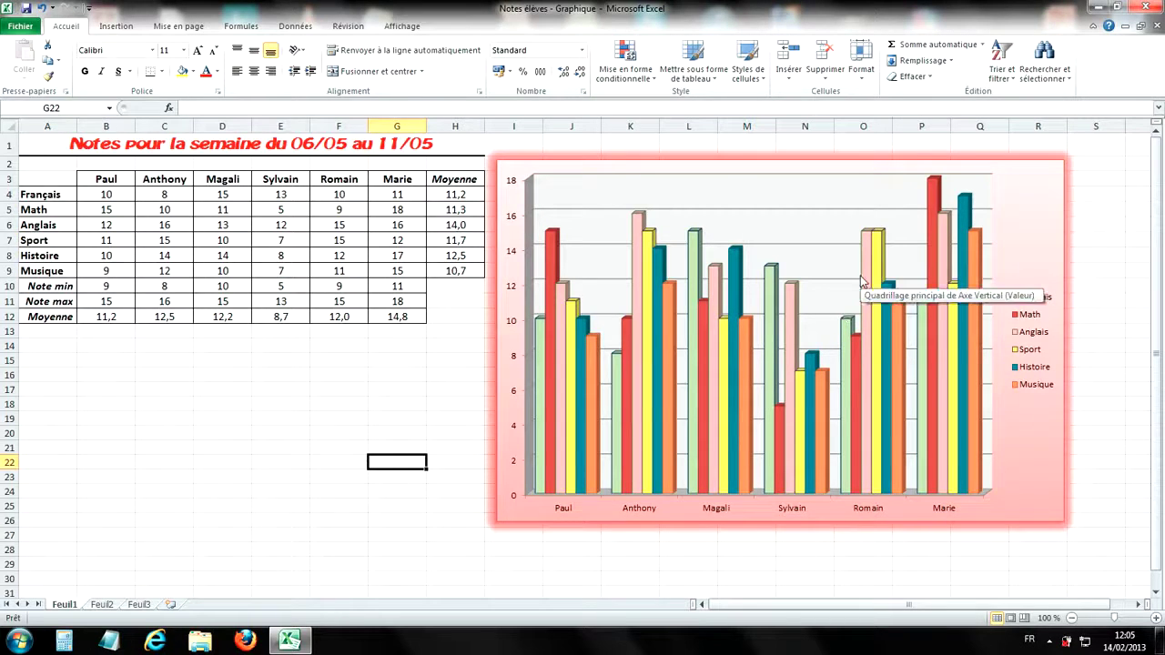
- Preview the WordArt styles for the chart's text and look through the full style gallery
left_click(1042, 182)
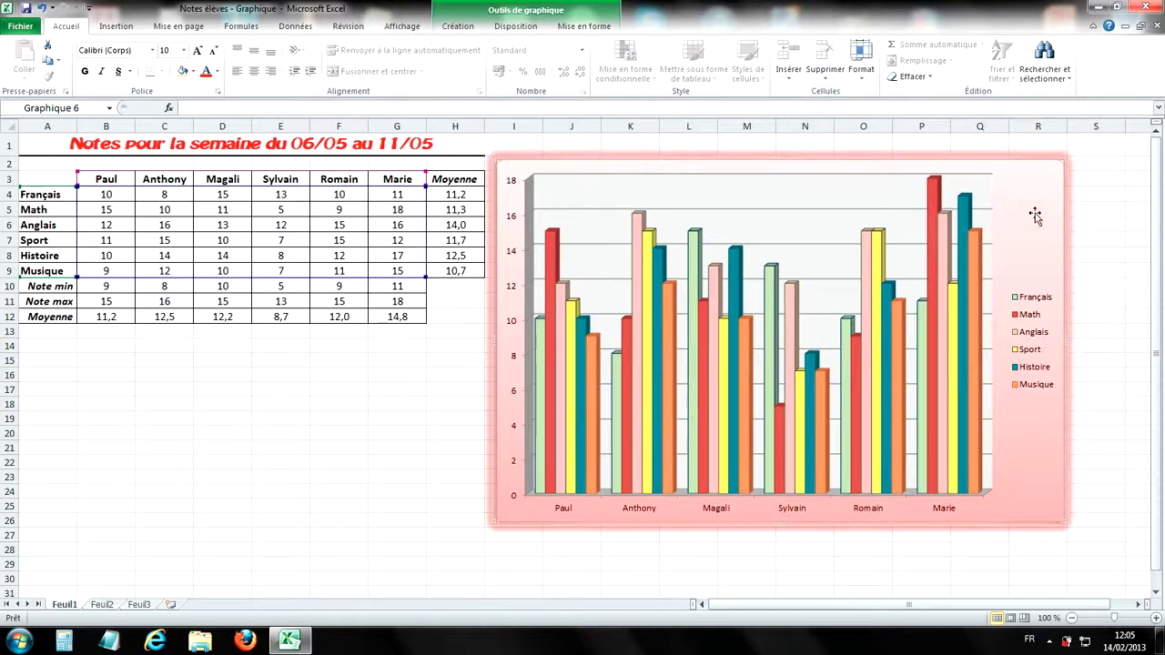
left_click(579, 29)
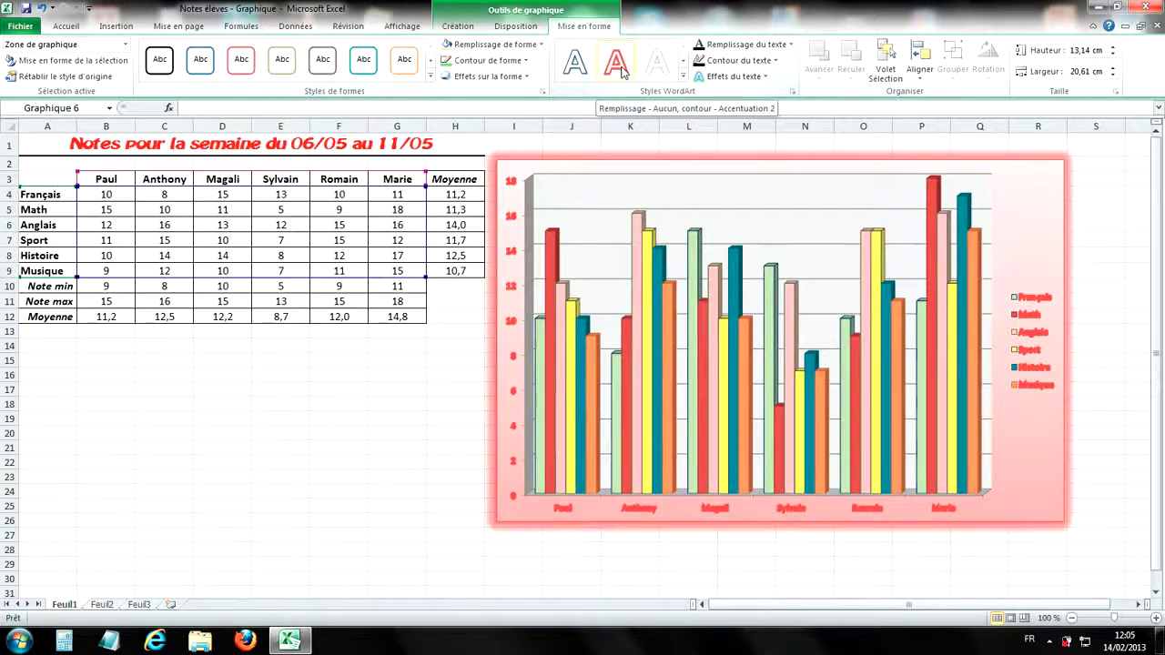
left_click(683, 77)
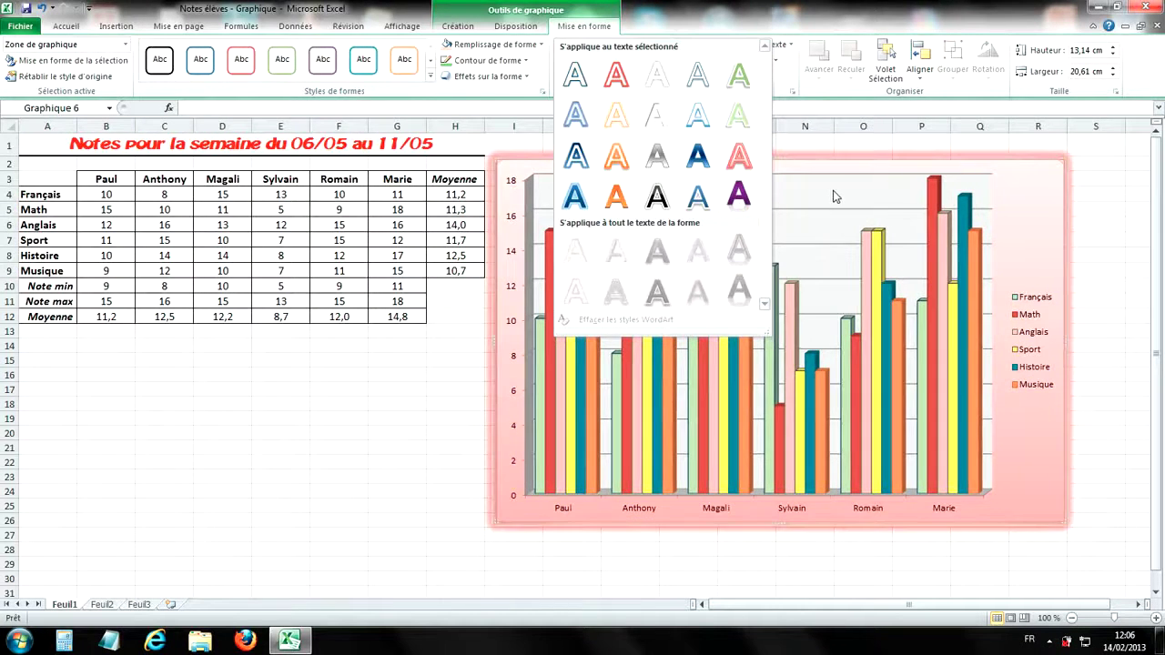
left_click(1035, 174)
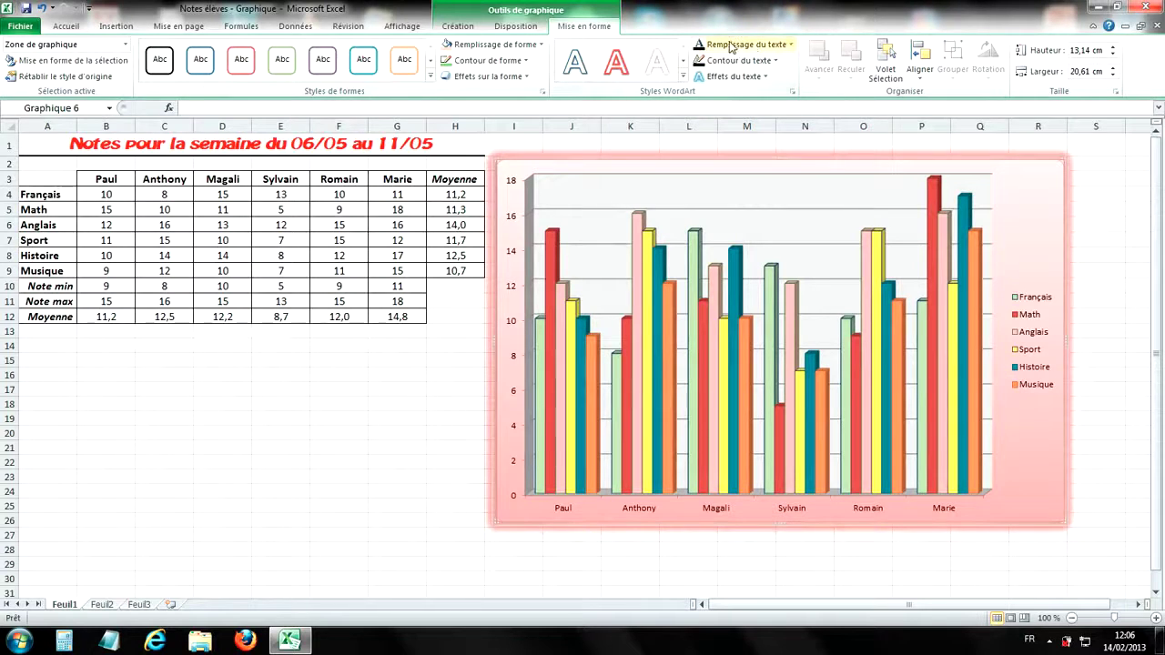
- Fill all the chart's text with white and outline it in Noir, Texte 1
left_click(789, 45)
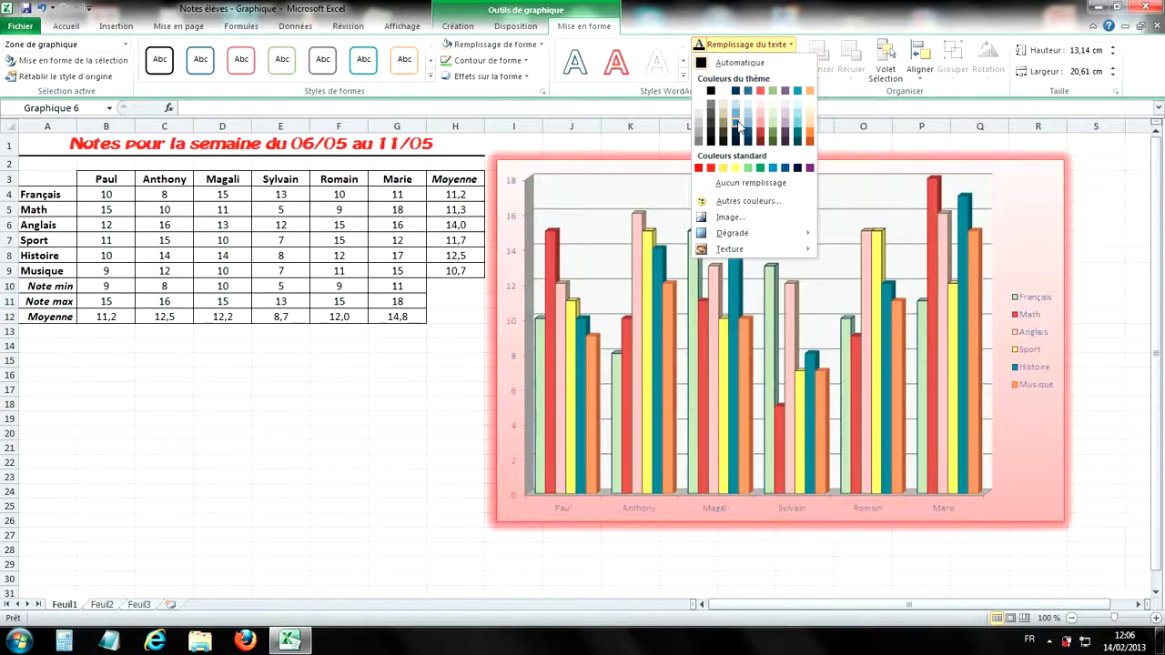
left_click(700, 92)
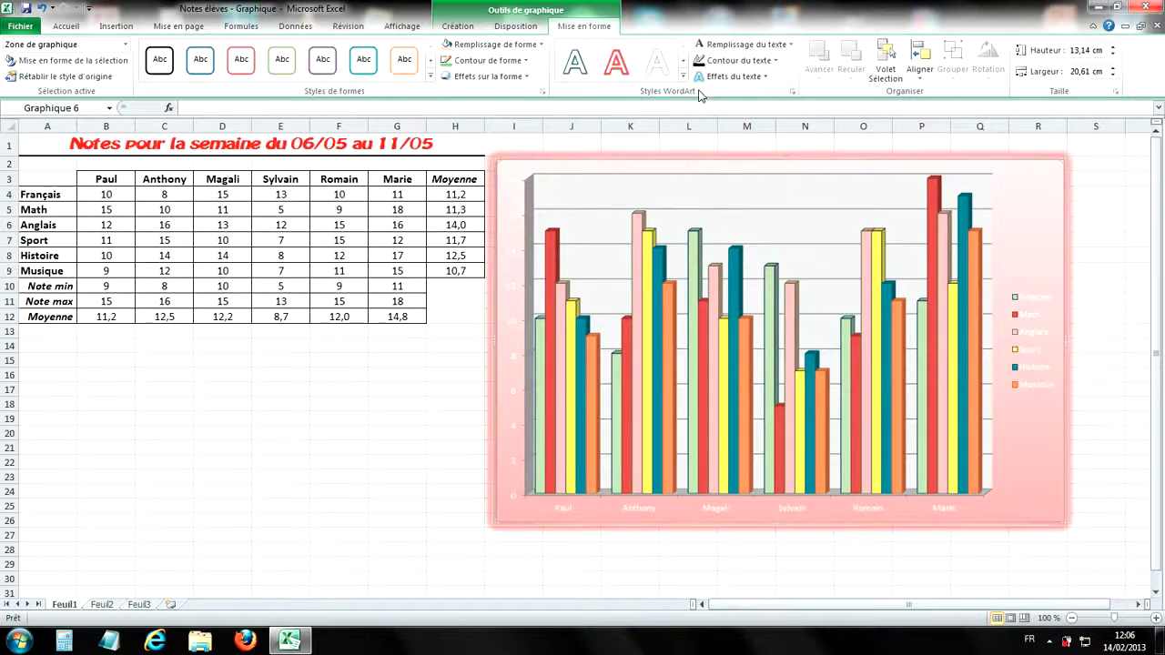
left_click(748, 63)
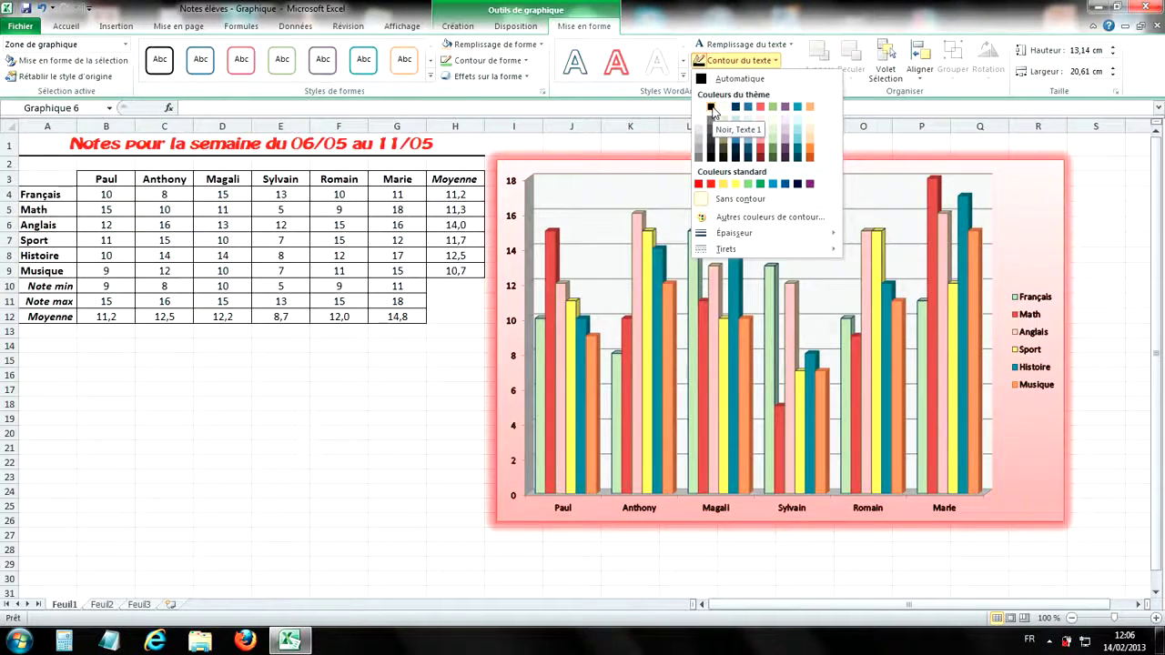
left_click(712, 107)
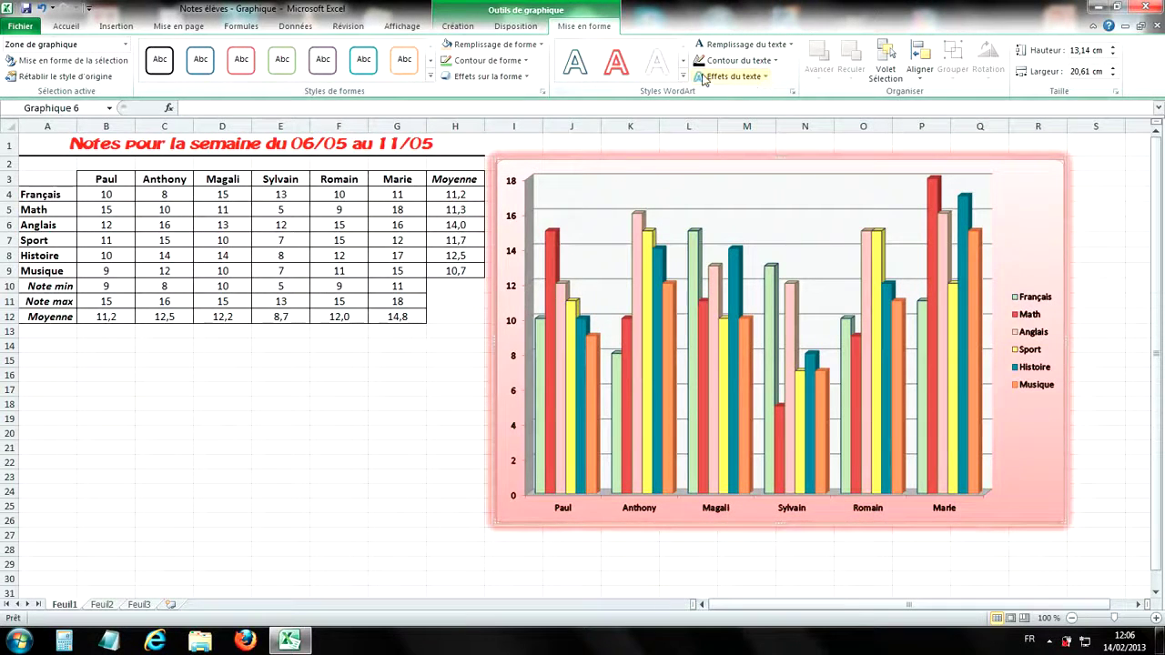
- Apply the red accent 2 glow from the third row of variations to the chart's text
left_click(759, 81)
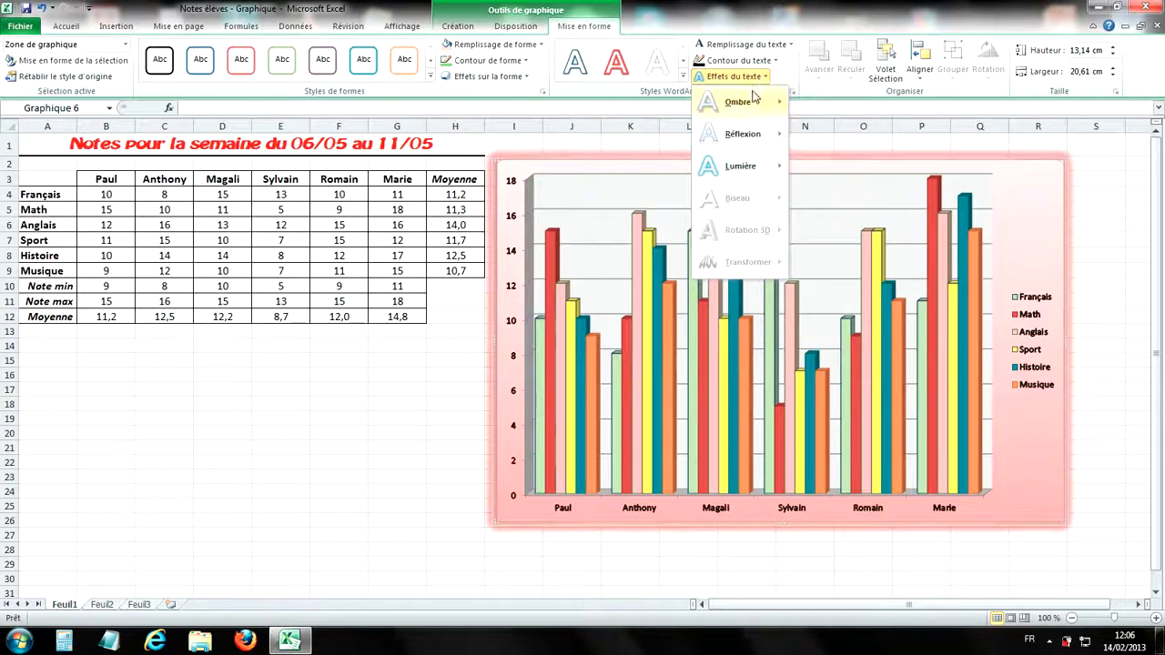
mouse_move(740, 167)
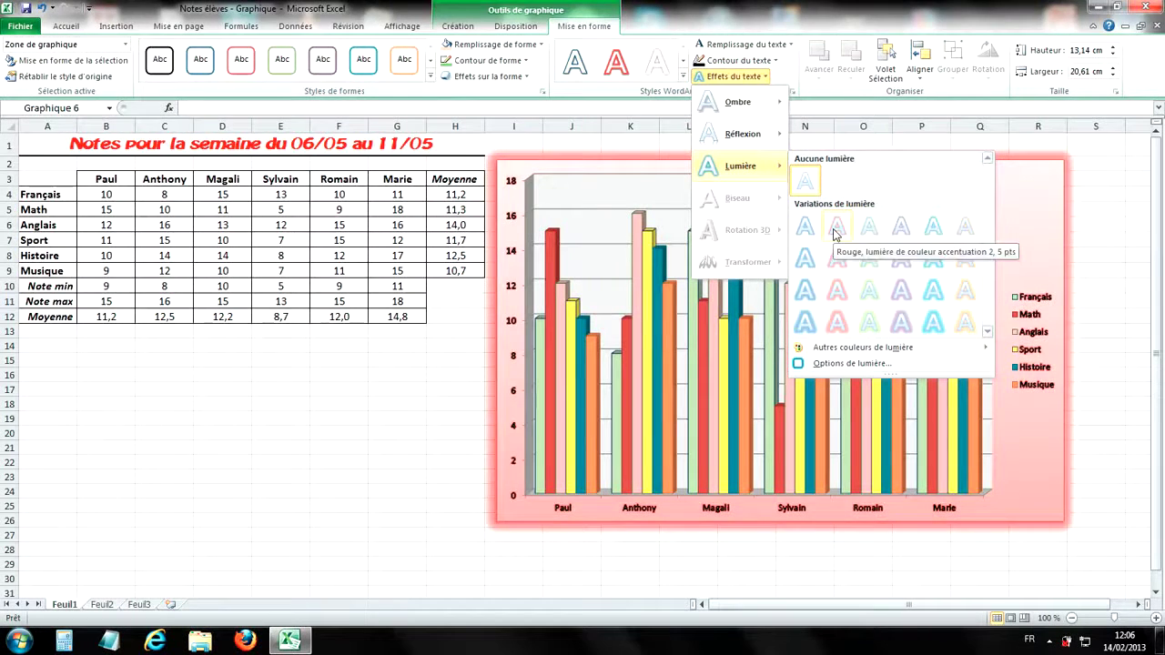
left_click(839, 290)
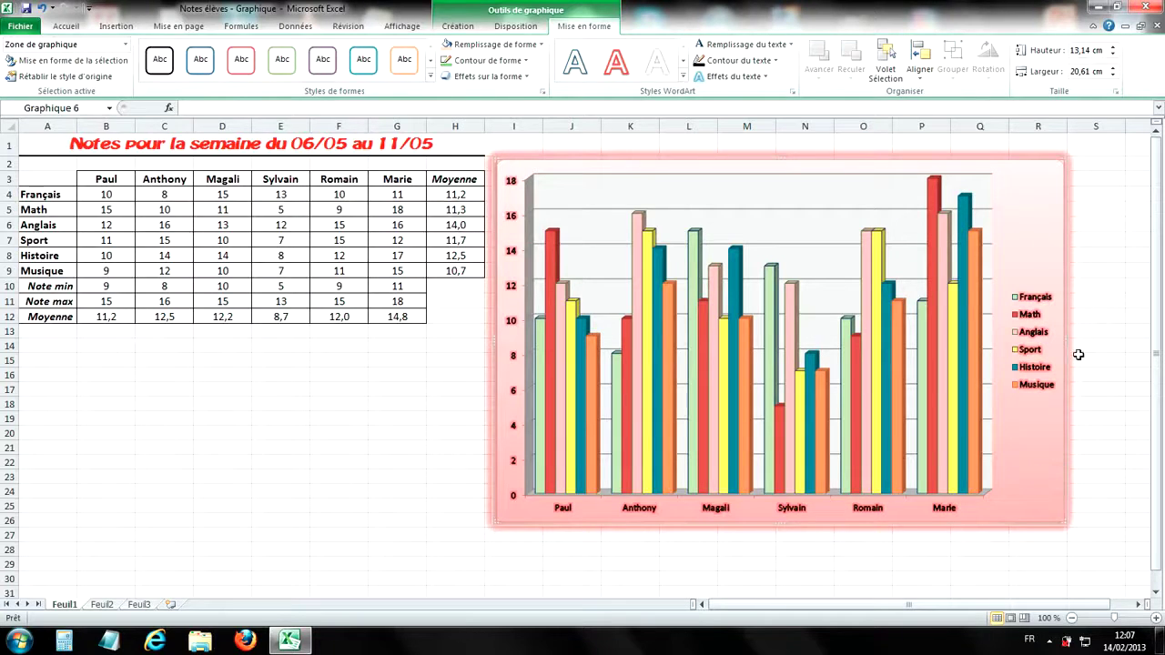
left_click(684, 579)
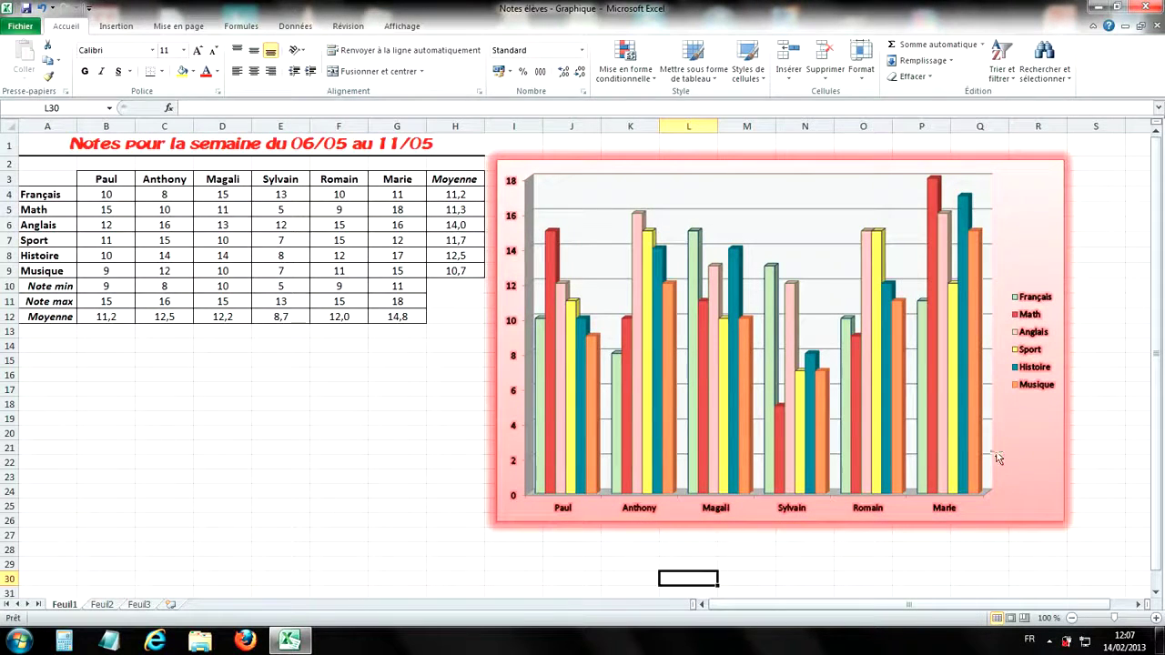
- Outline the legend text in the orange accent theme colour
left_click(1035, 338)
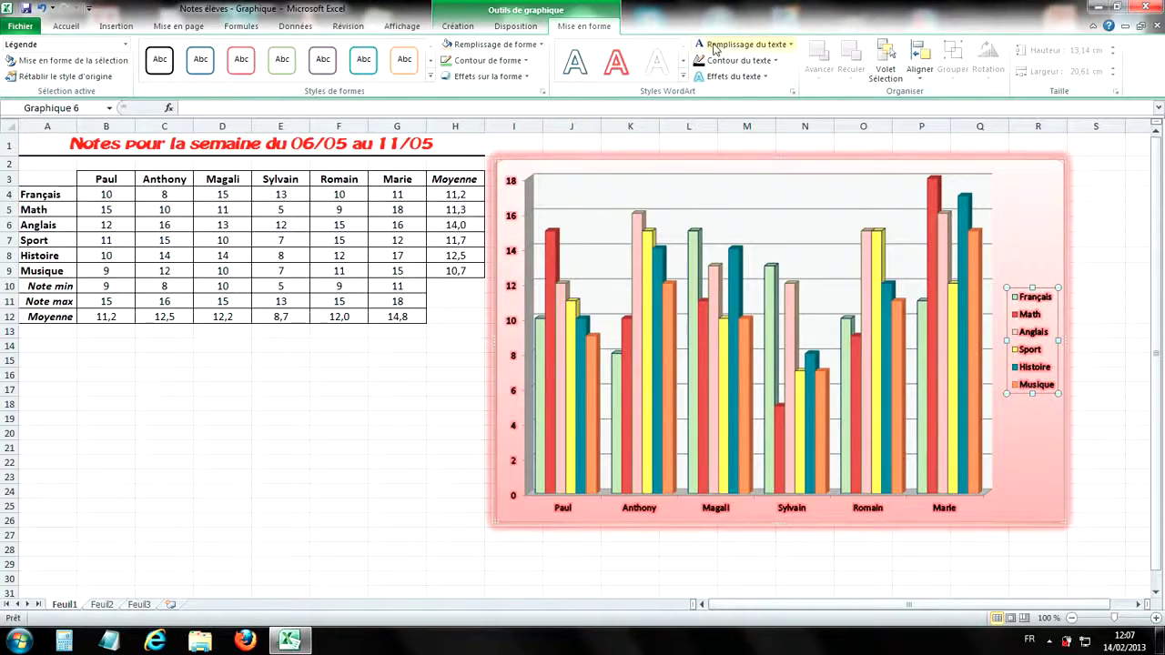
left_click(763, 61)
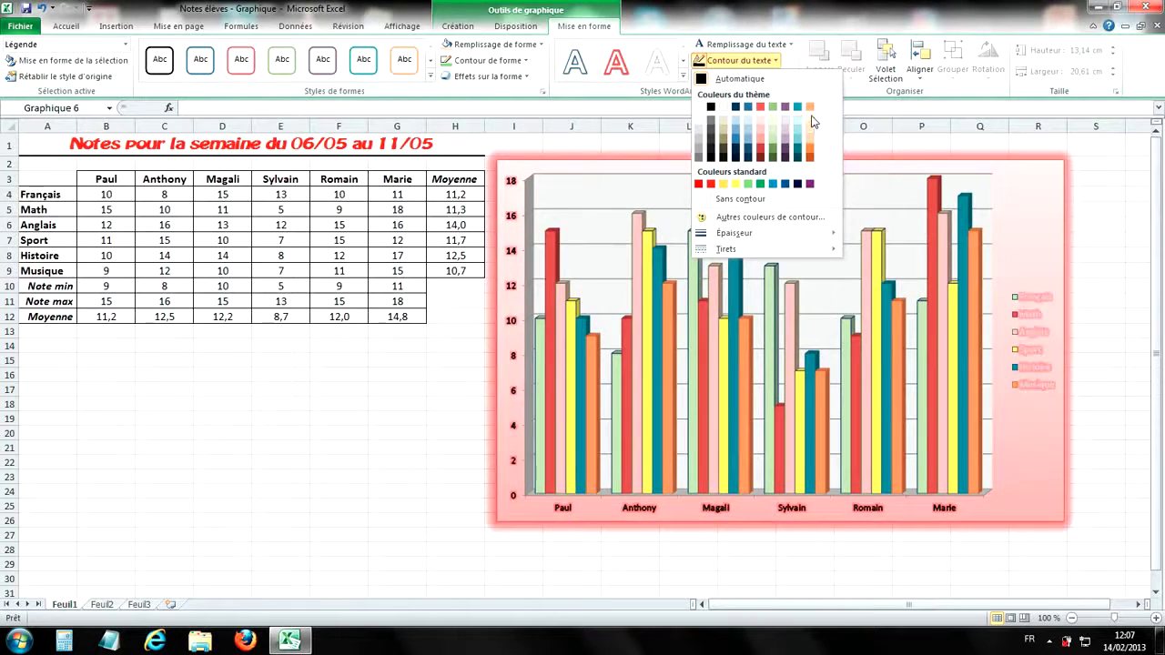
left_click(812, 107)
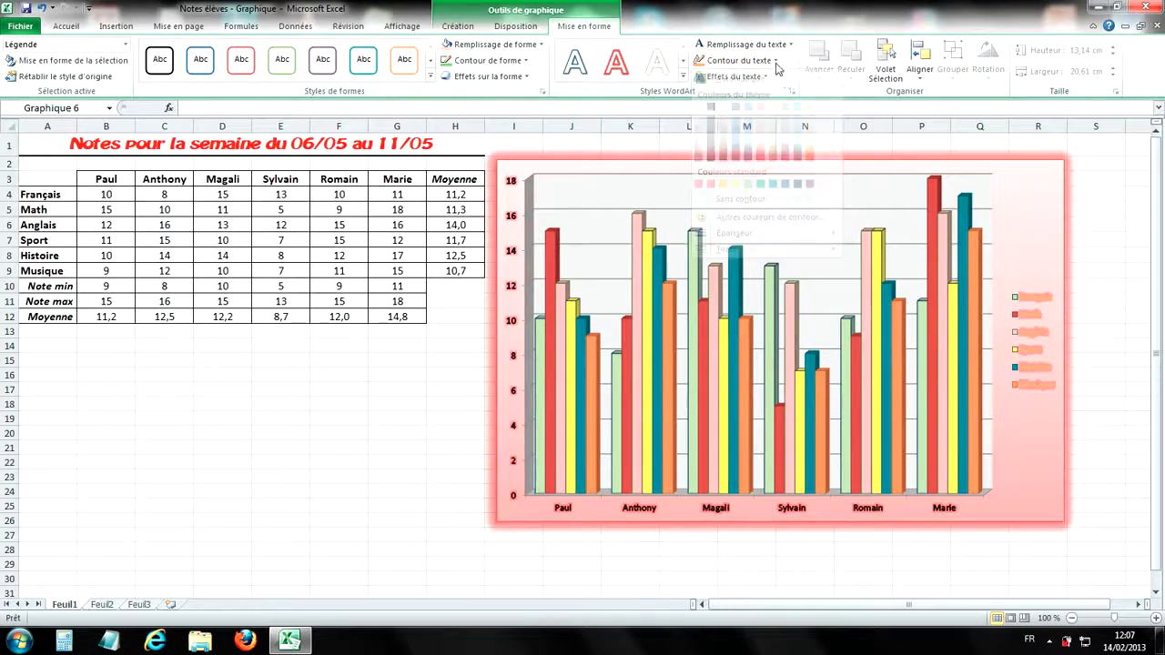
- Set the legend text's fill to automatic and its outline to black
left_click(788, 44)
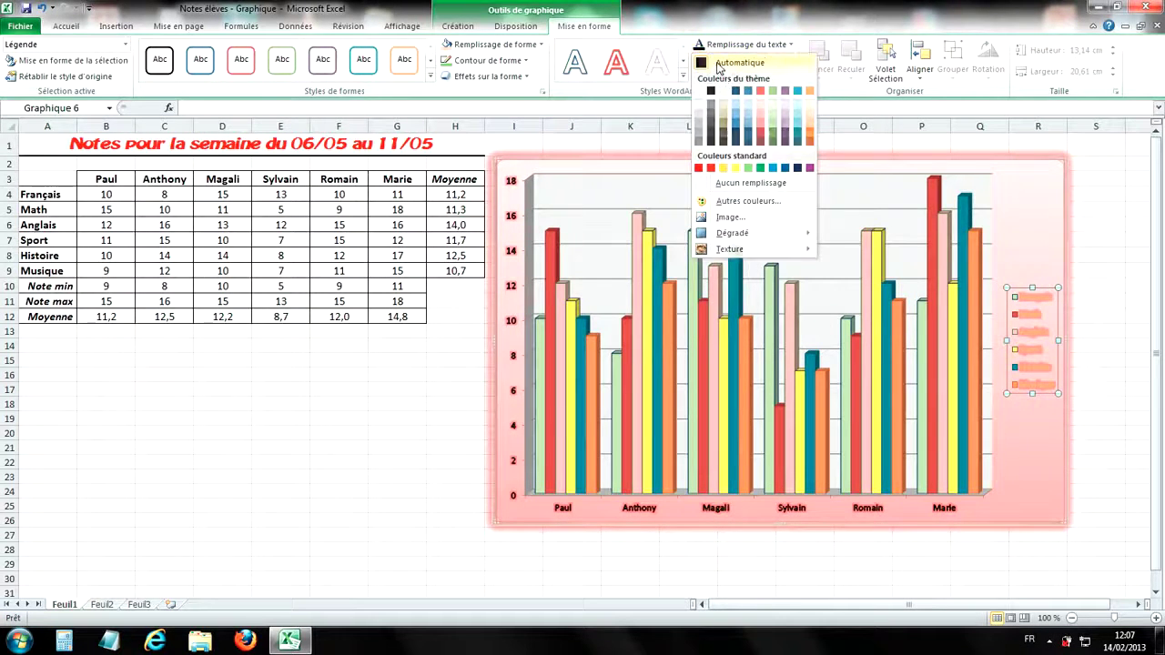
left_click(720, 63)
left_click(775, 60)
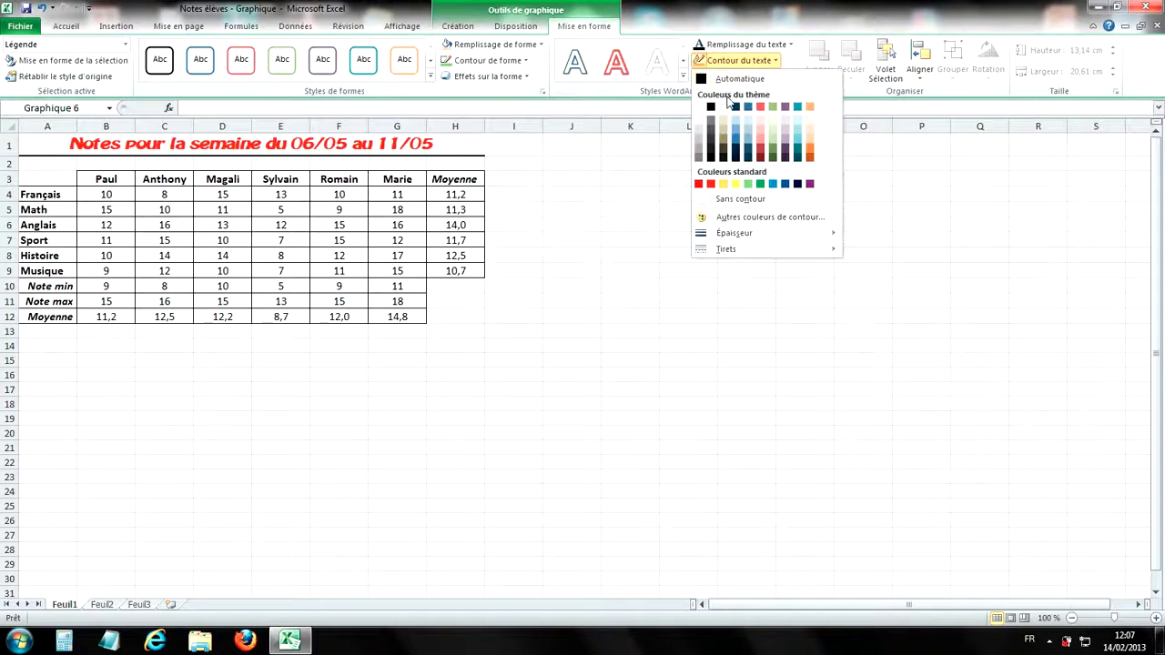
left_click(711, 183)
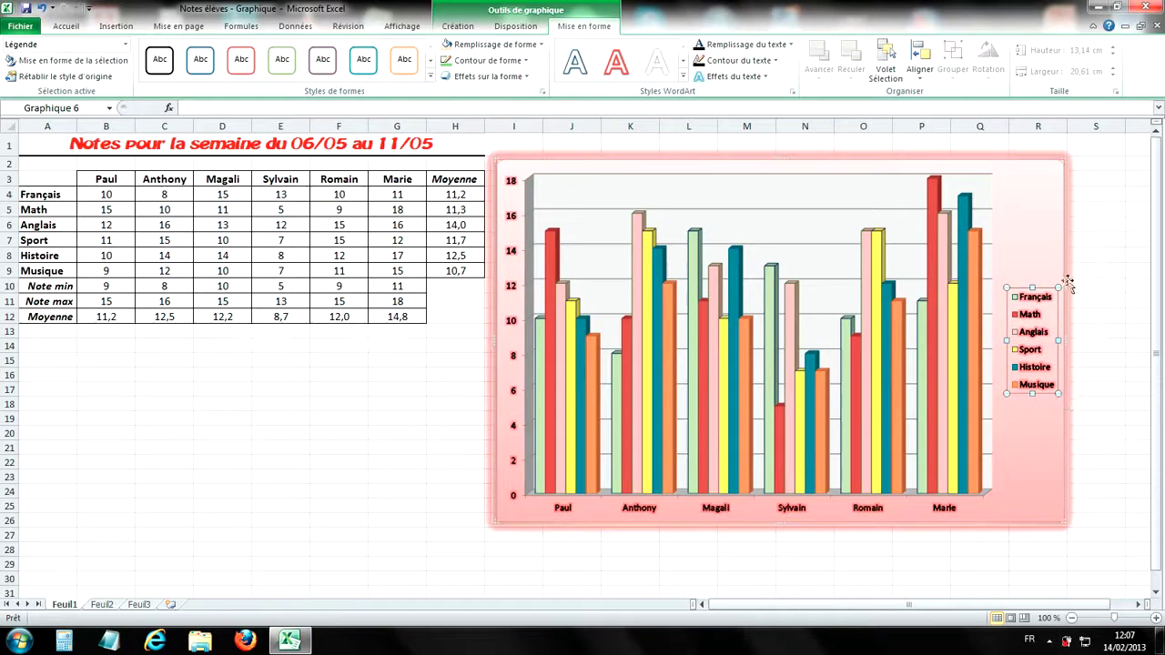
- Set the legend text to have no shadow and try a reflection effect on it
left_click(761, 77)
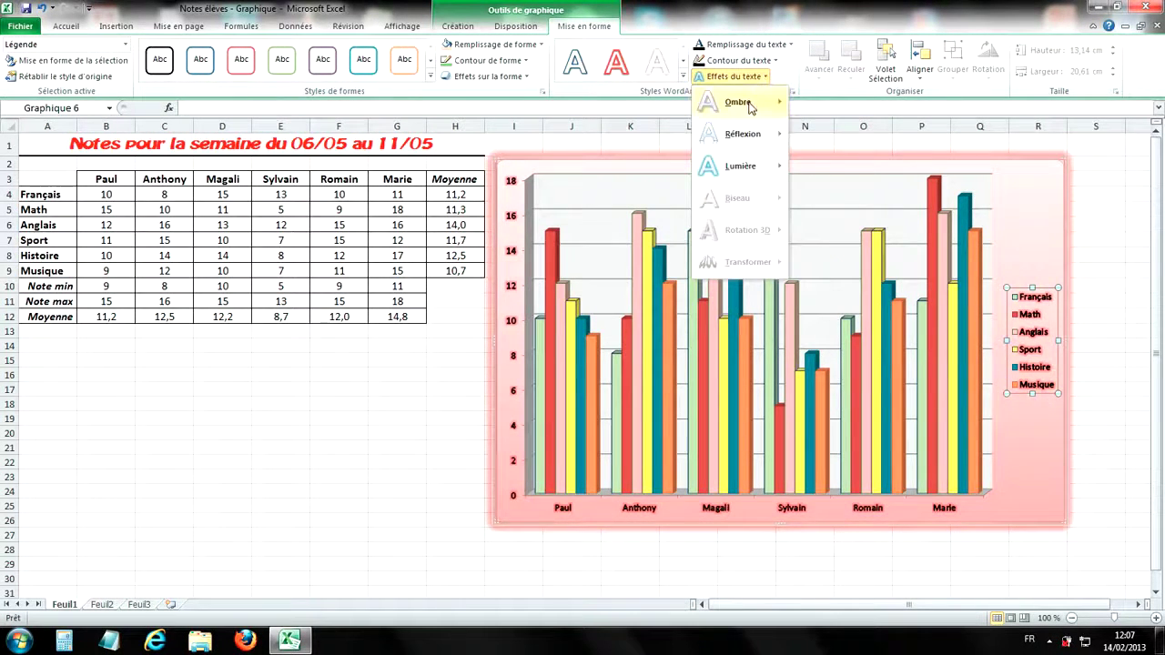
mouse_move(751, 106)
left_click(812, 125)
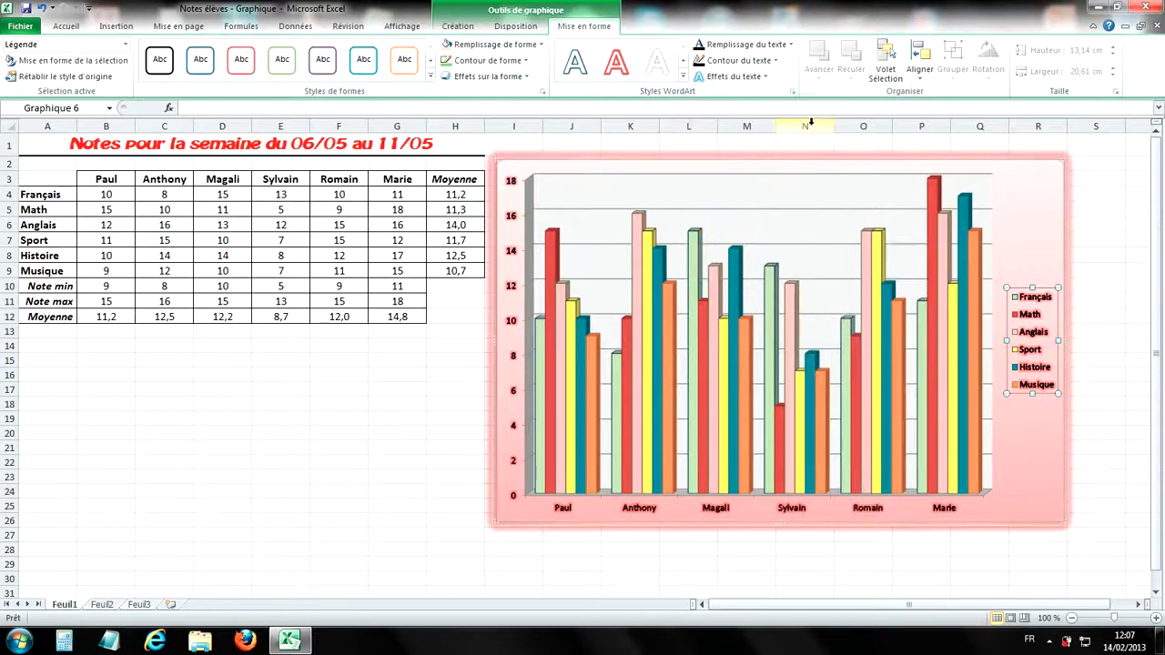
left_click(735, 77)
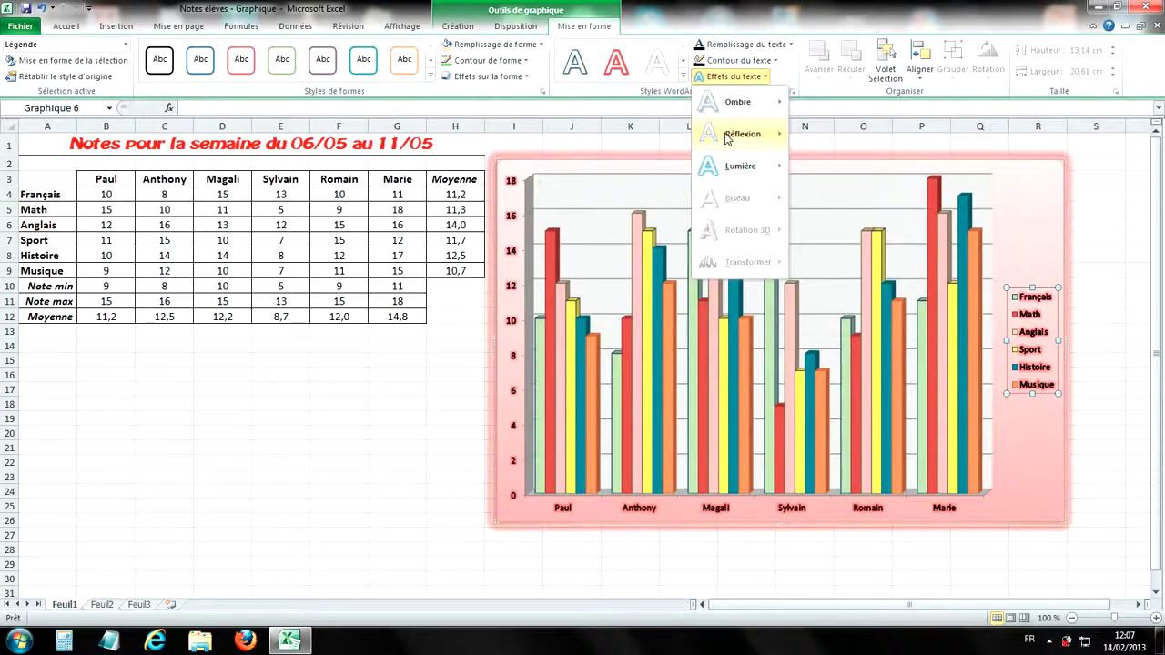
mouse_move(742, 134)
left_click(813, 208)
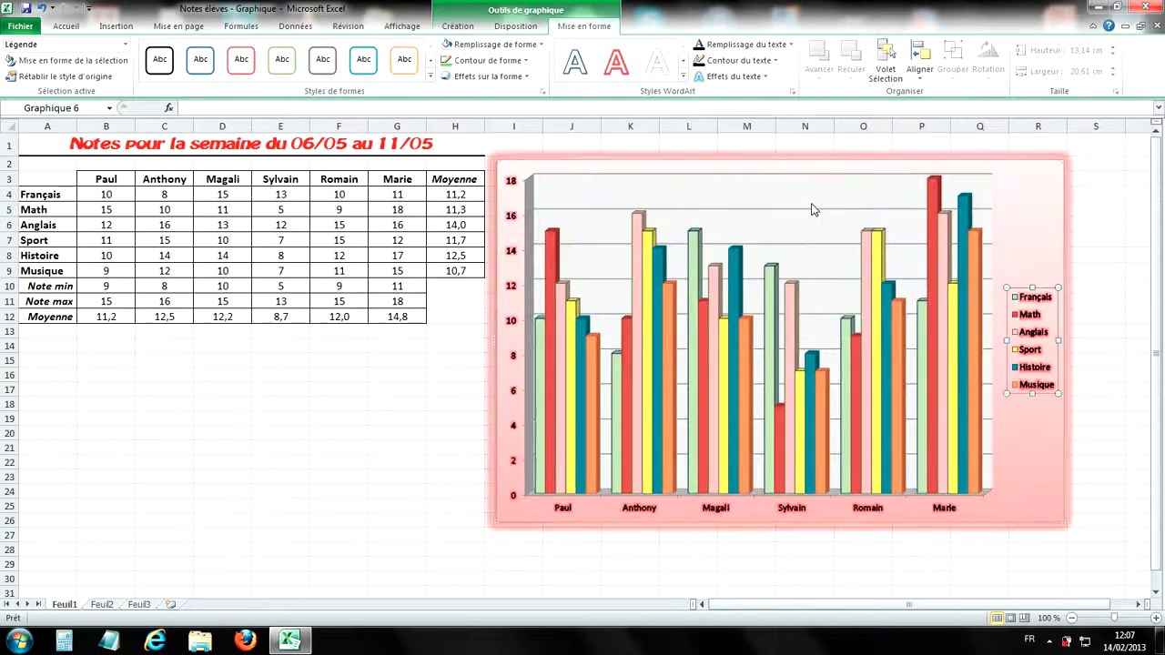
left_click(1095, 301)
left_click(1047, 306)
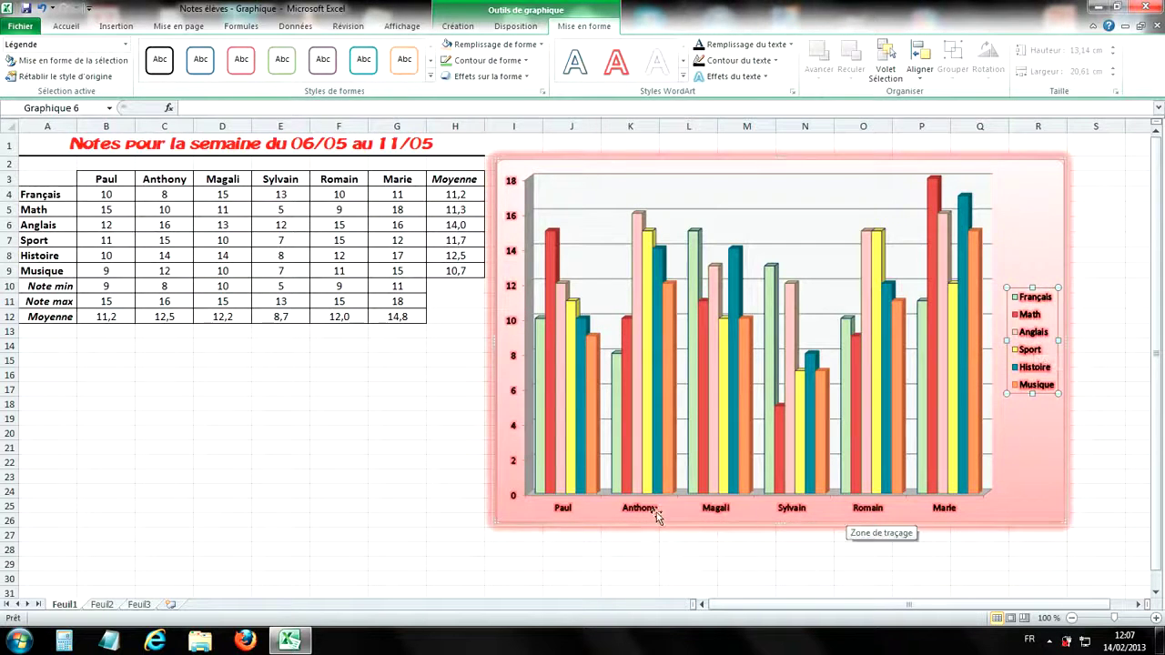
- Apply the third quick WordArt style, with white letters, to the horizontal category axis labels
left_click(801, 511)
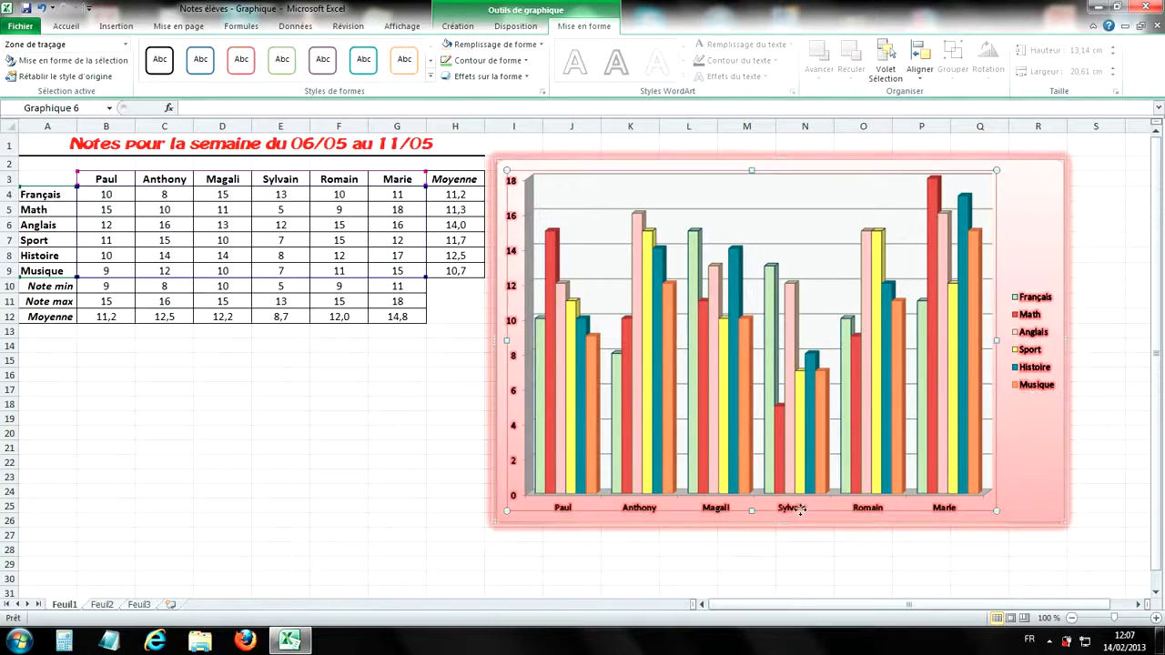
left_click(805, 512)
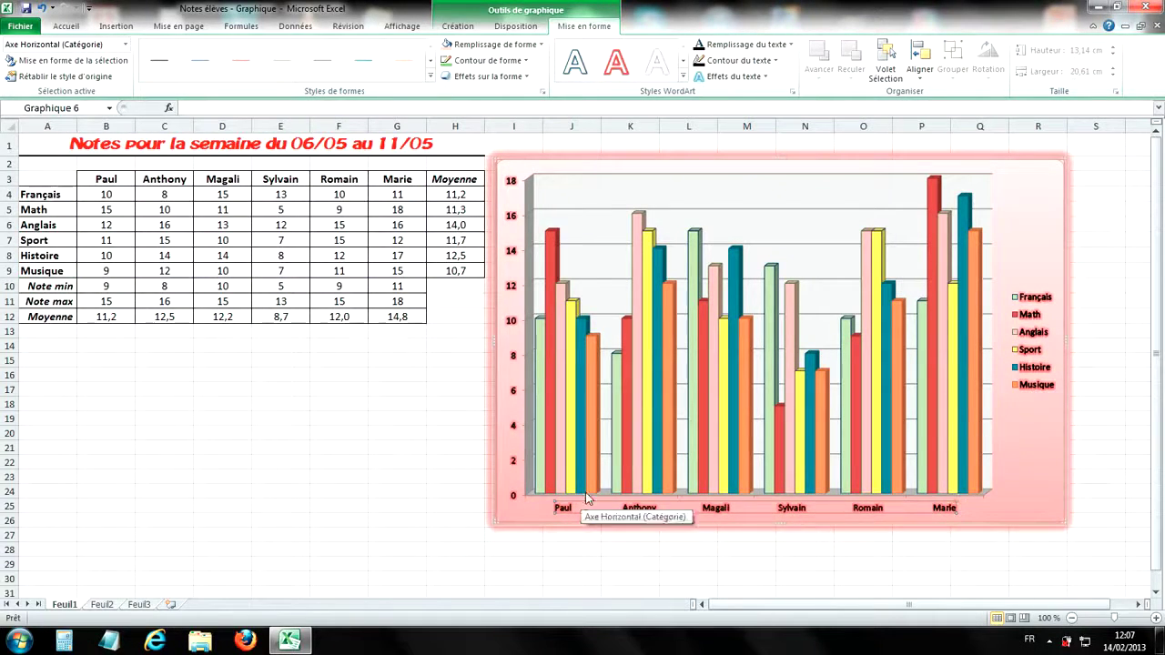
left_click(657, 66)
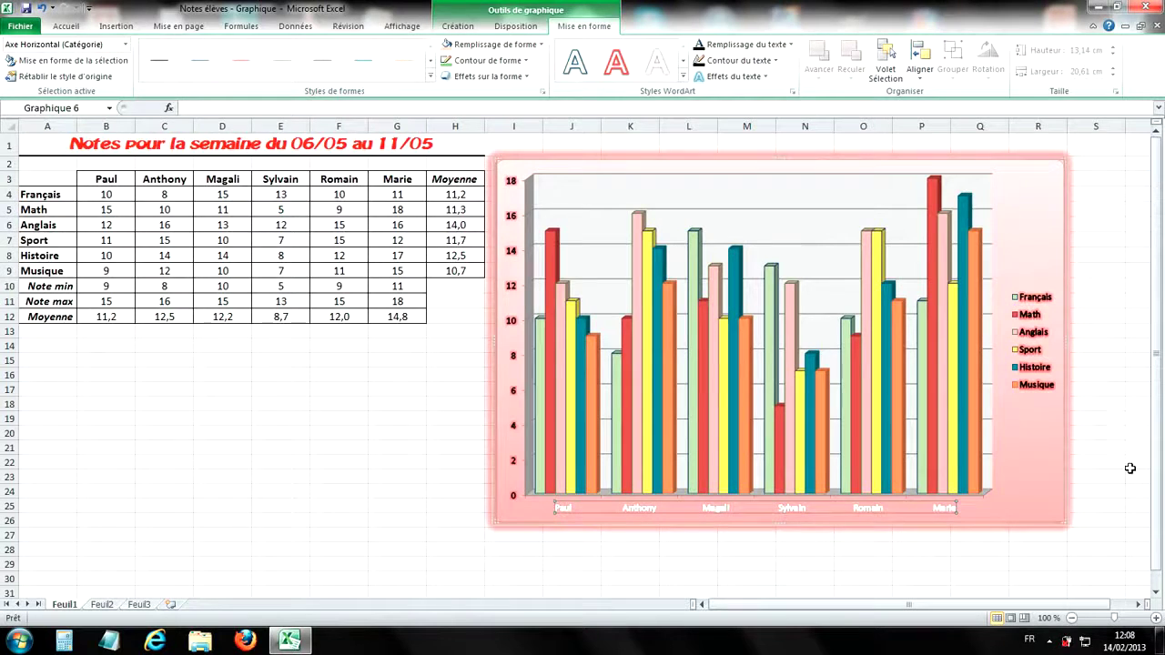
- Set the horizontal category axis labels to font size 11 and apply the standard red font colour
left_click(66, 26)
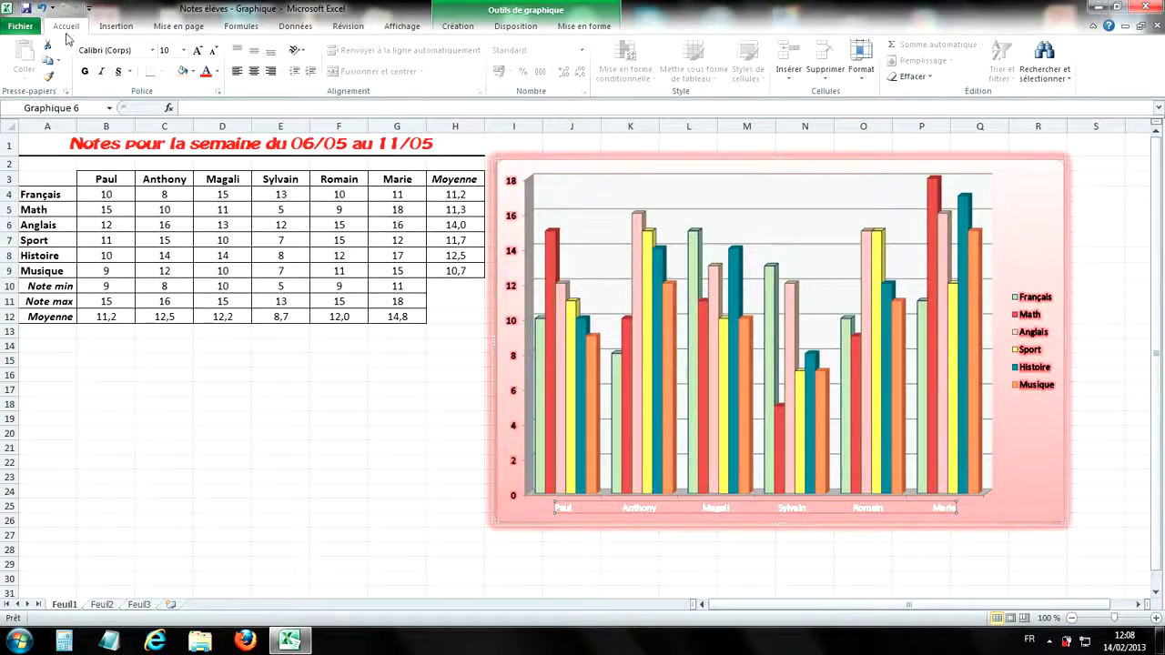
left_click(186, 51)
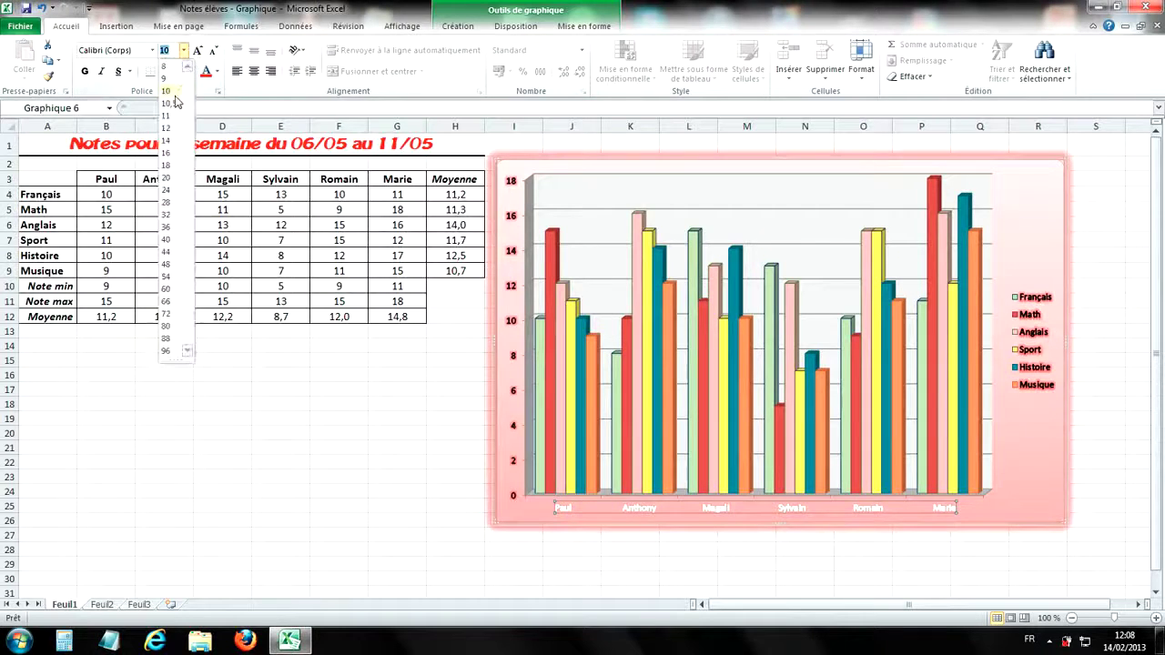
left_click(165, 111)
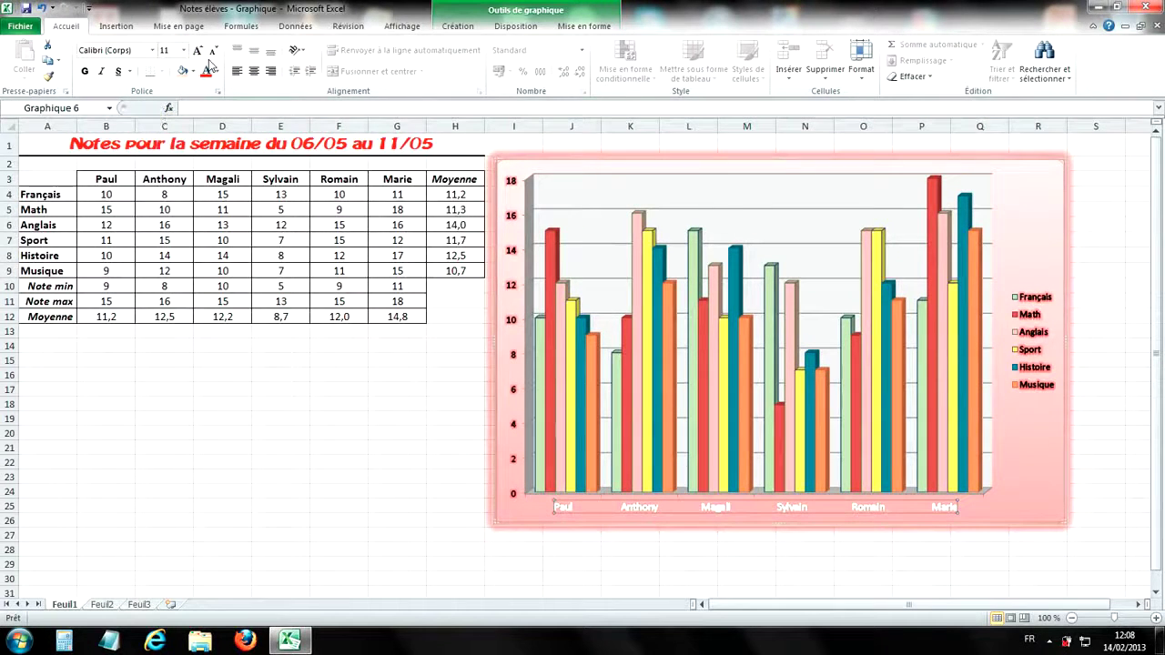
left_click(215, 73)
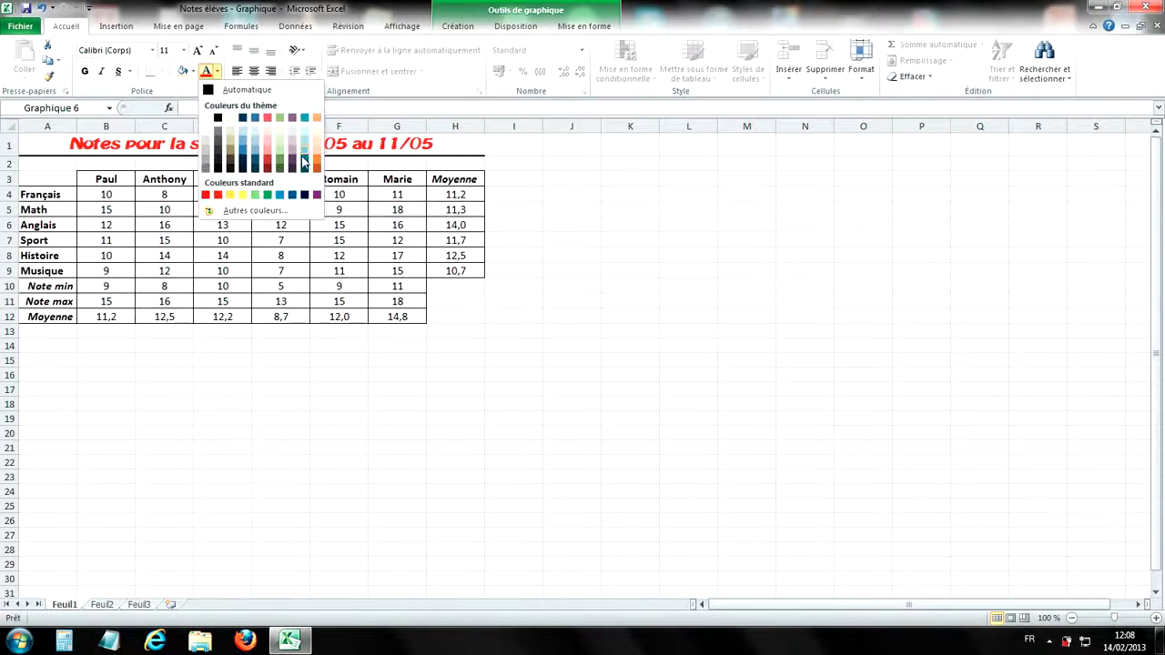
left_click(218, 196)
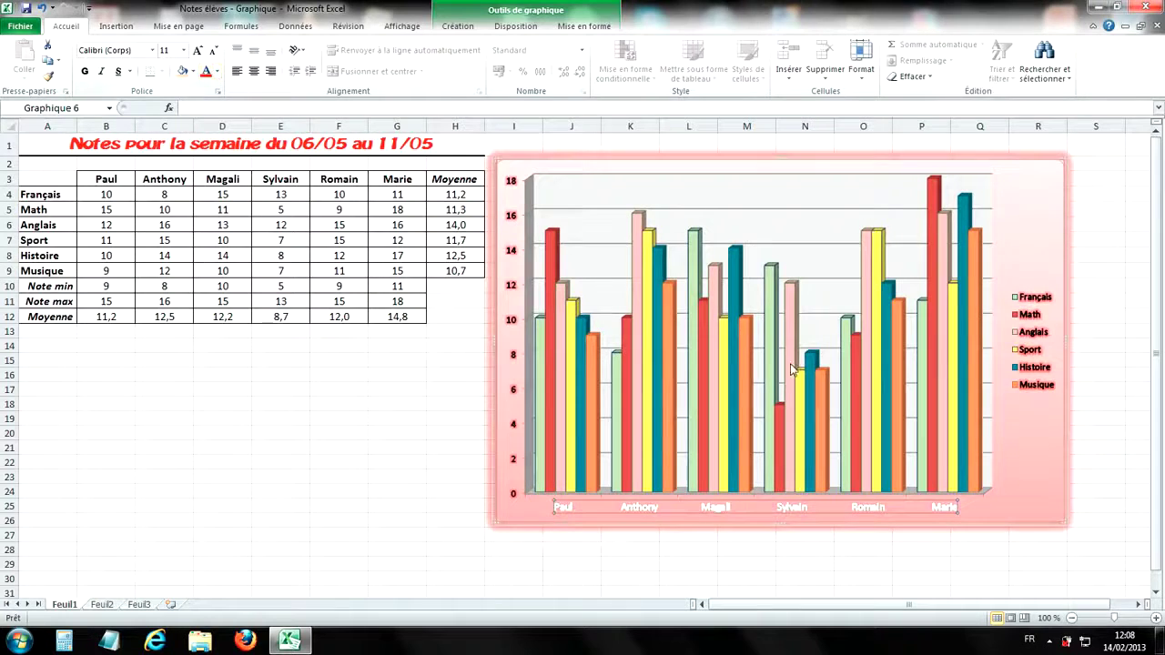
left_click(579, 27)
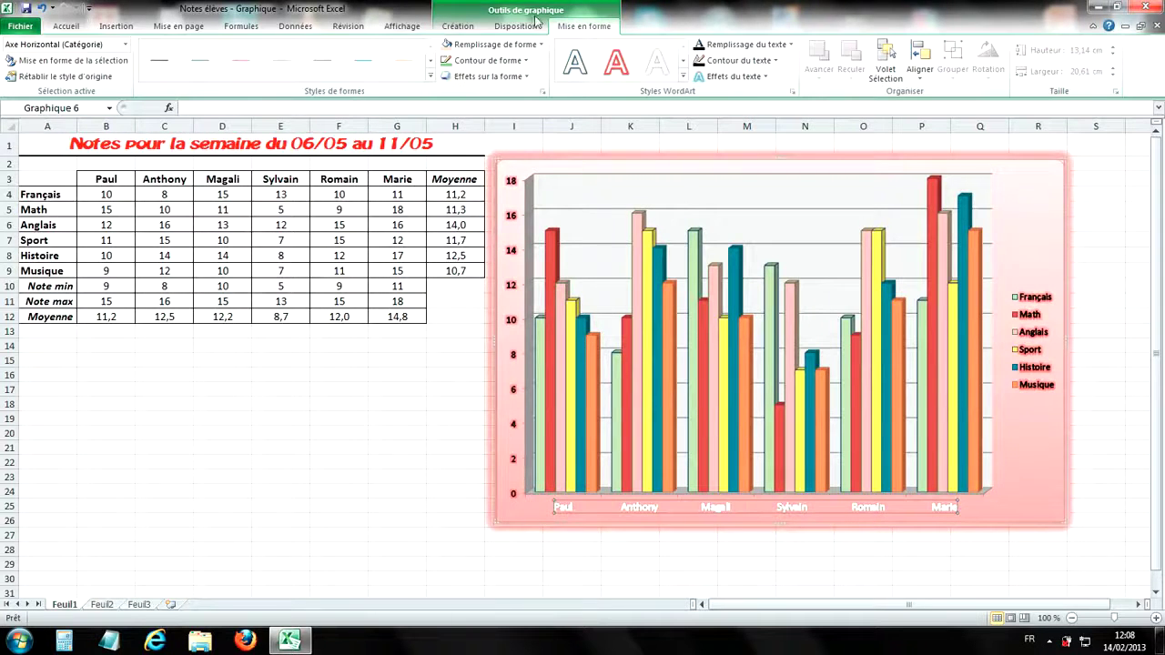
- Enlarge the horizontal axis labels to size 12 and change their font to Aharoni
left_click(65, 27)
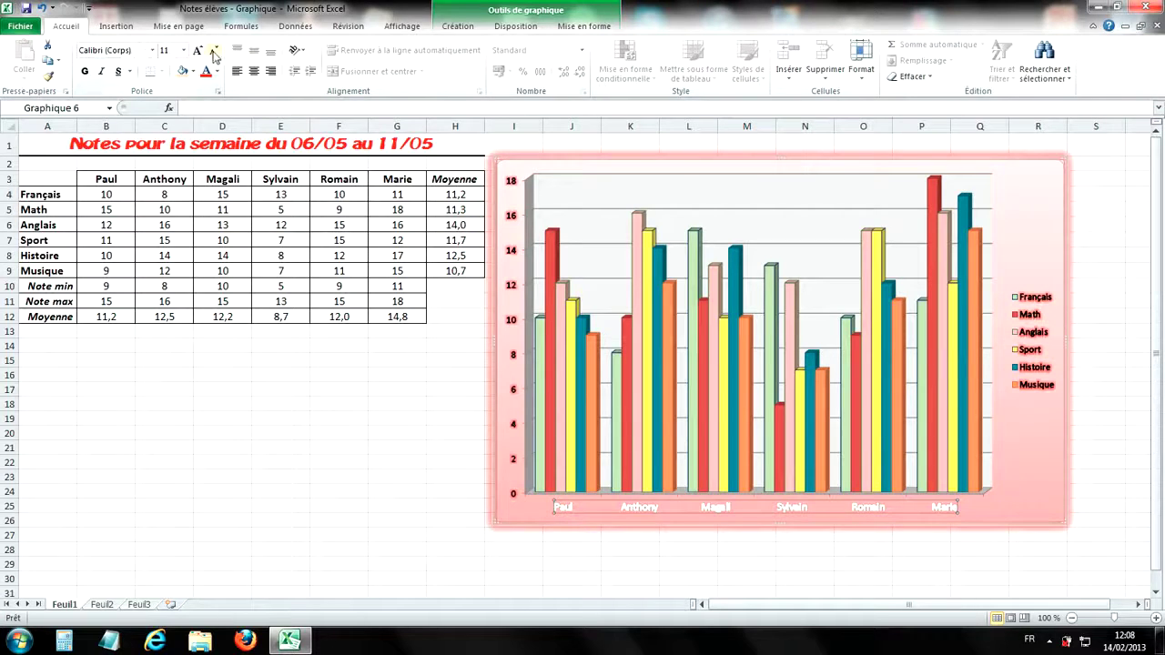
left_click(213, 51)
left_click(199, 51)
left_click(152, 50)
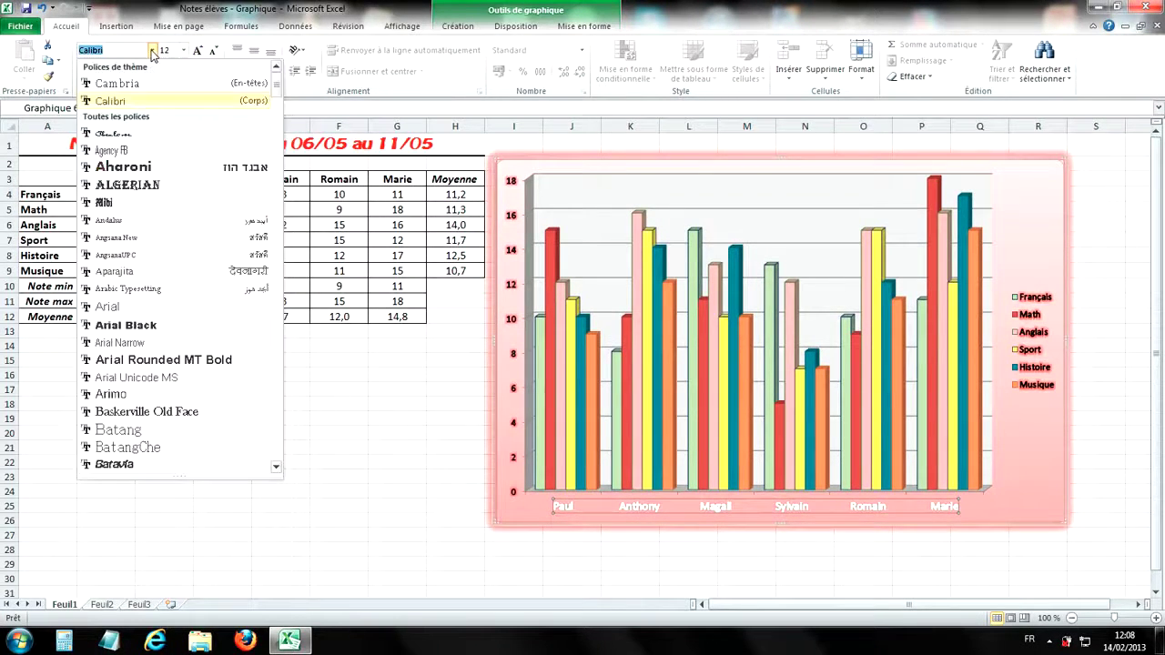
left_click(136, 168)
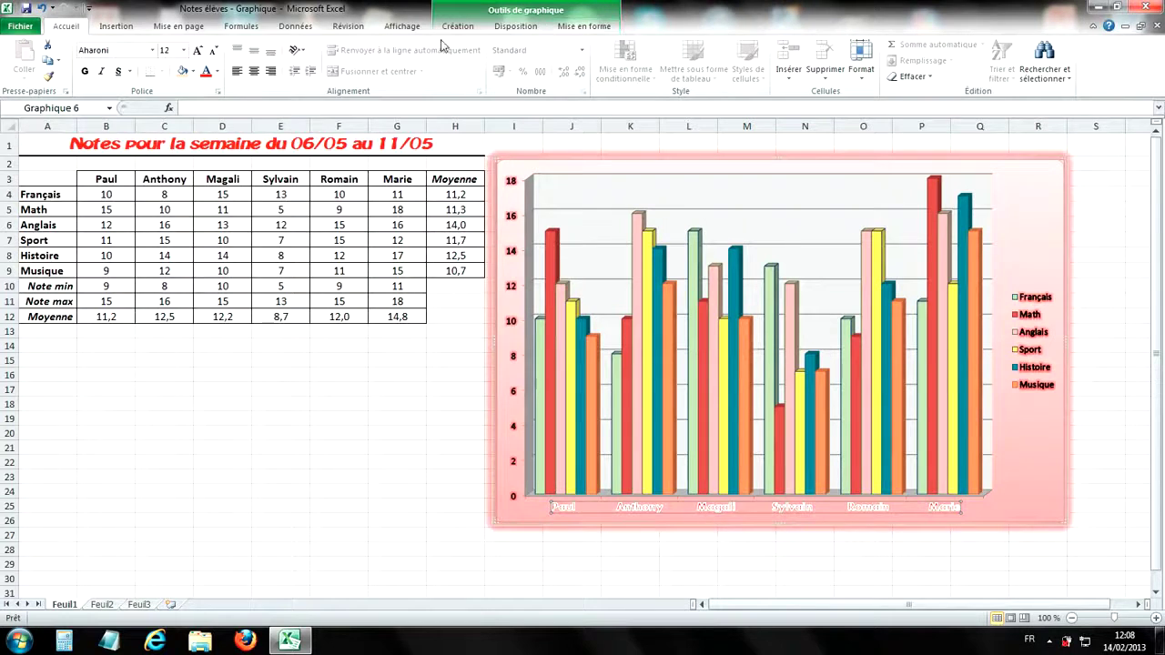
left_click(583, 27)
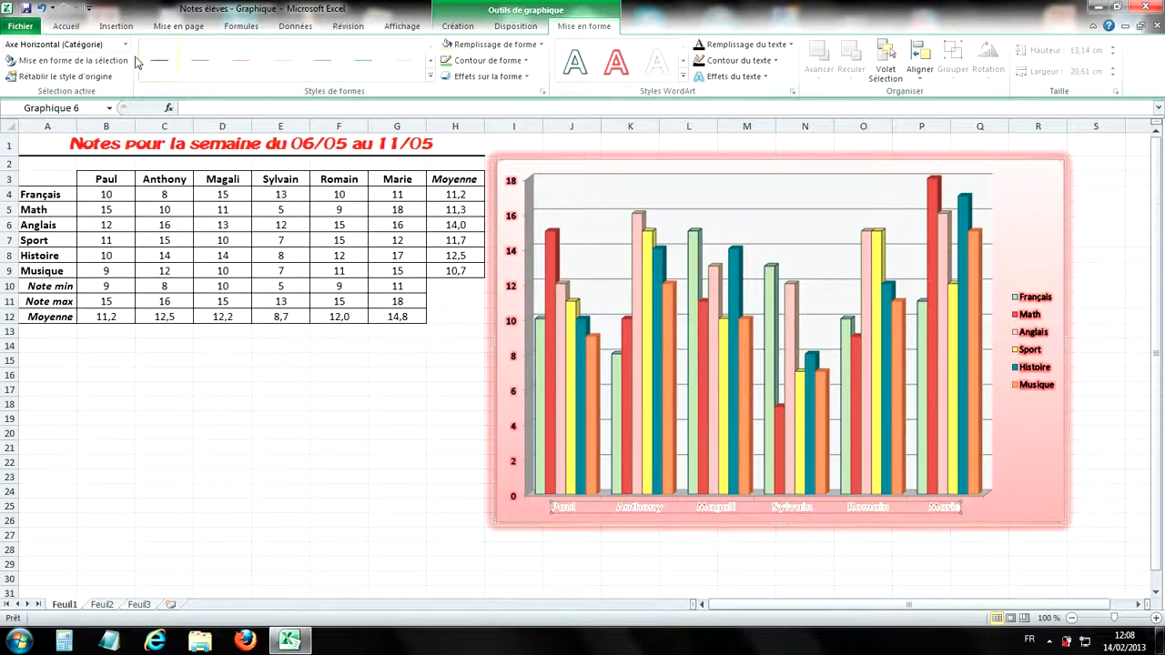
mouse_move(951, 242)
left_click(1059, 173)
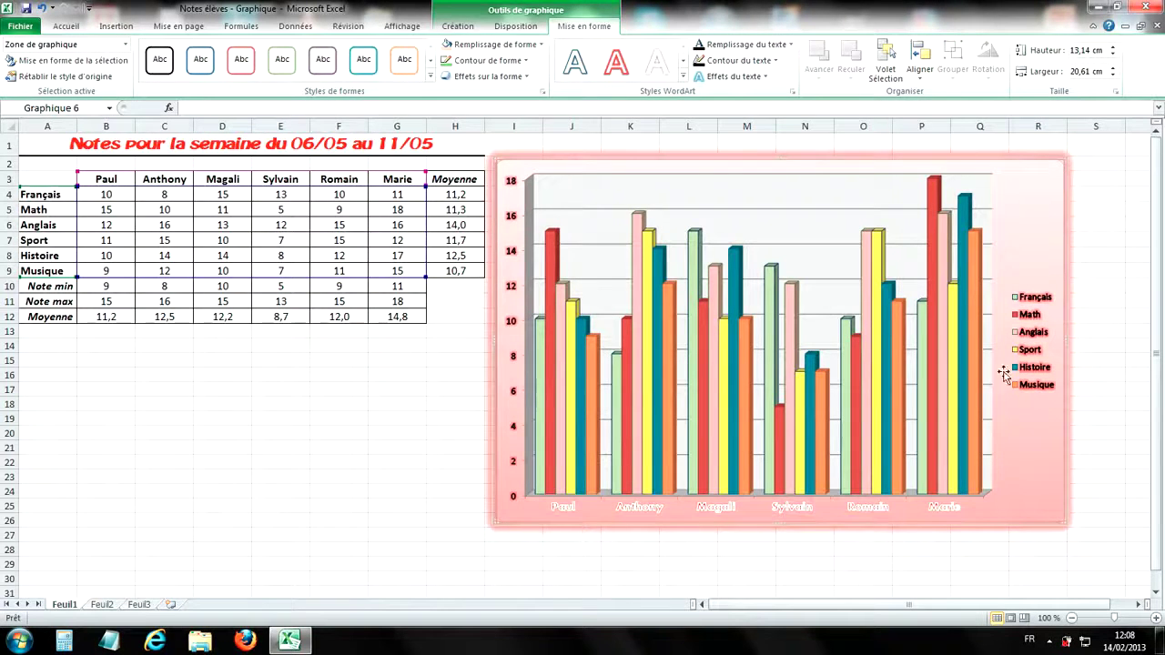
left_click(511, 183)
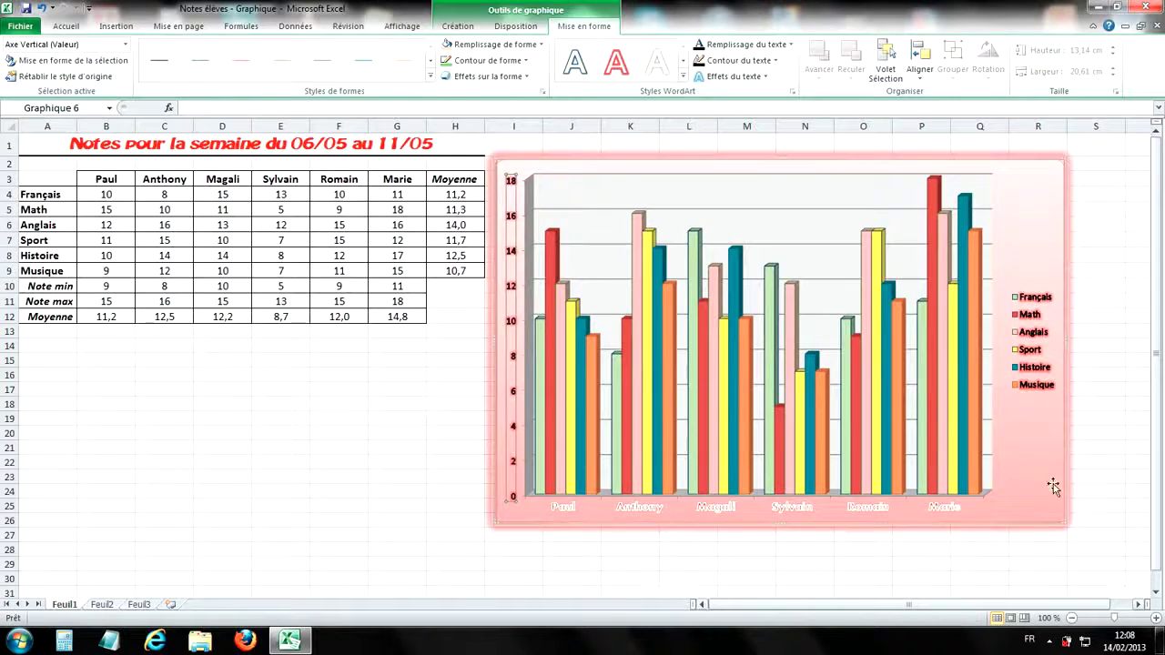
- Add a chart title, trying the centred overlay placement before settling on the one above the chart
left_click(1062, 251)
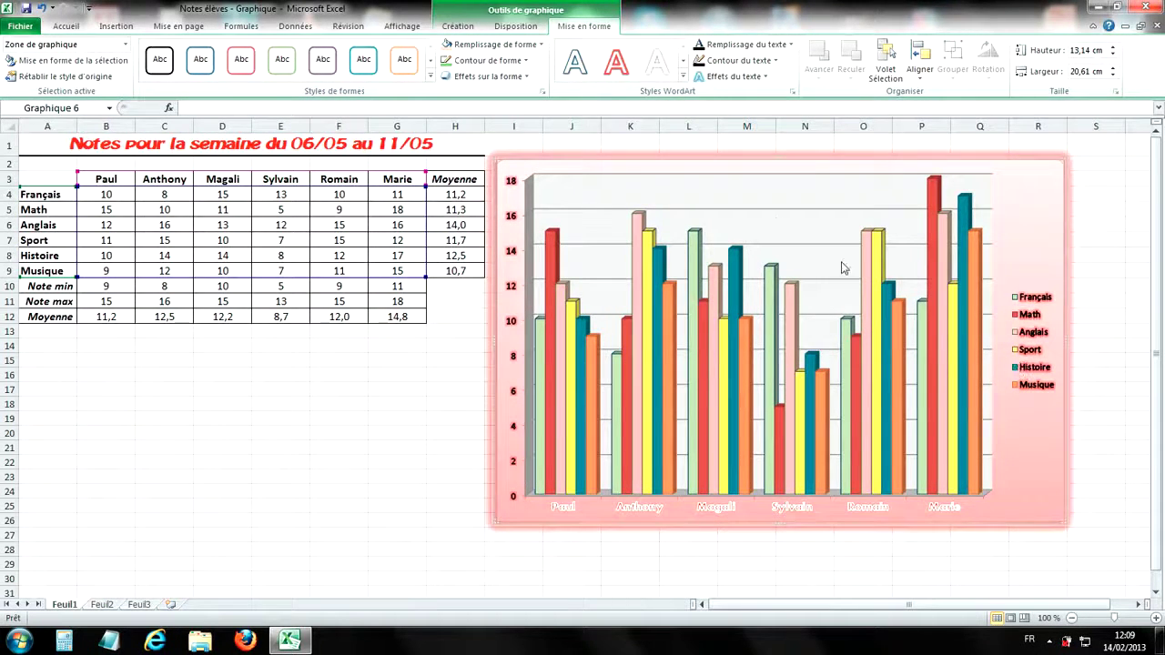
left_click(499, 31)
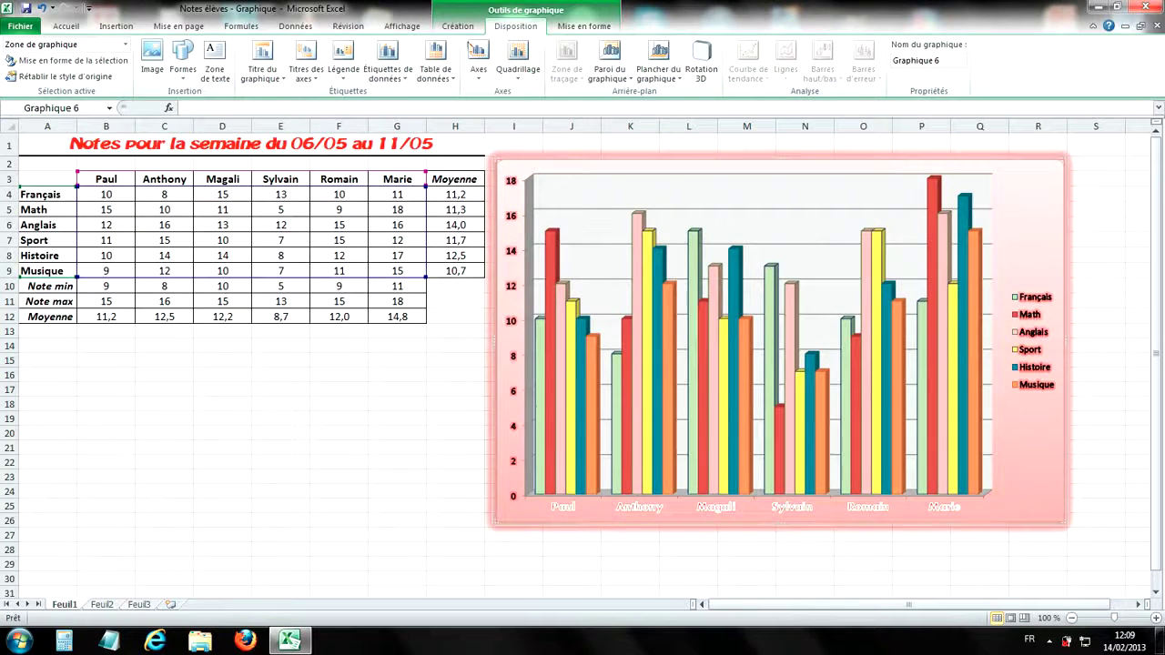
left_click(285, 82)
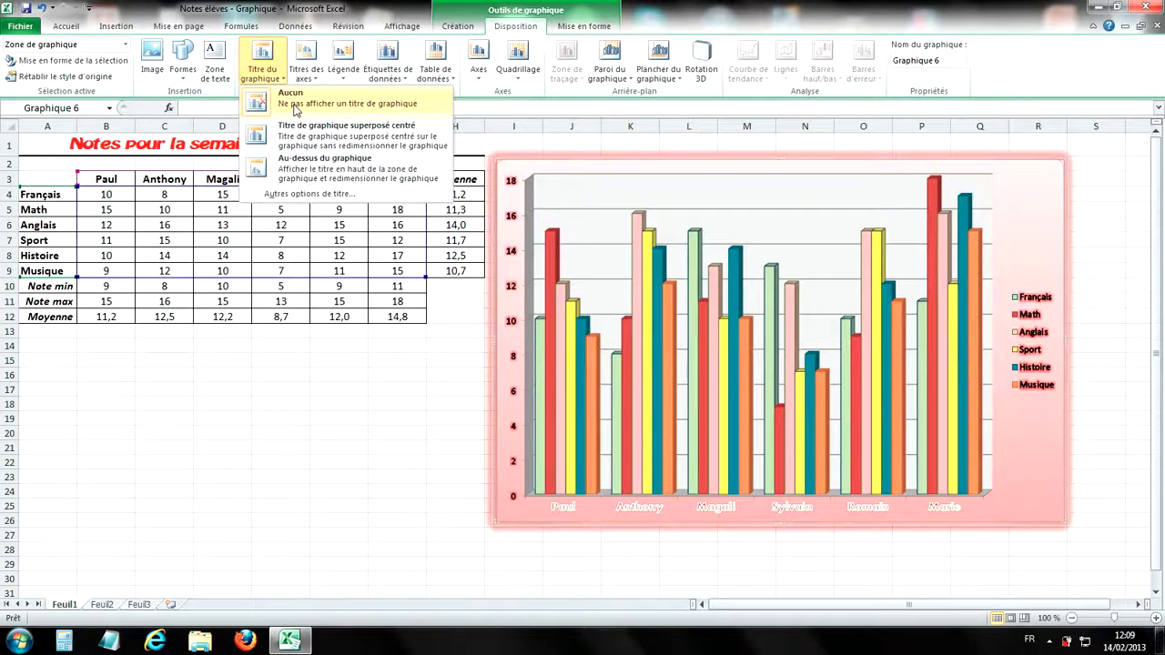
left_click(321, 137)
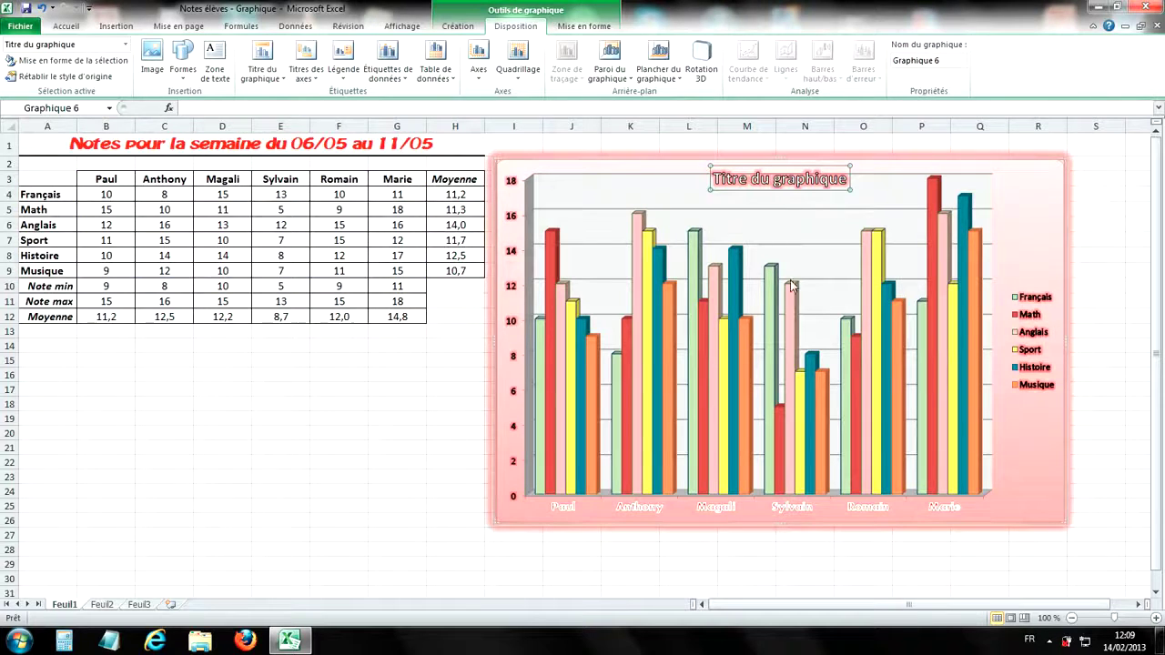
left_click(263, 71)
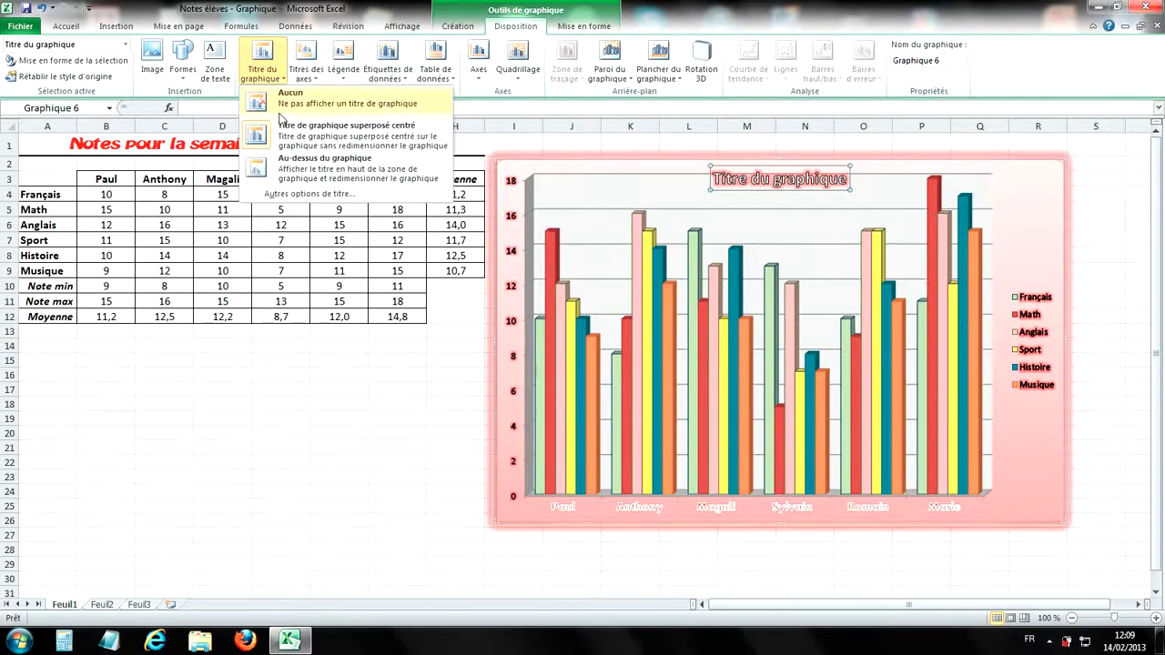
left_click(300, 173)
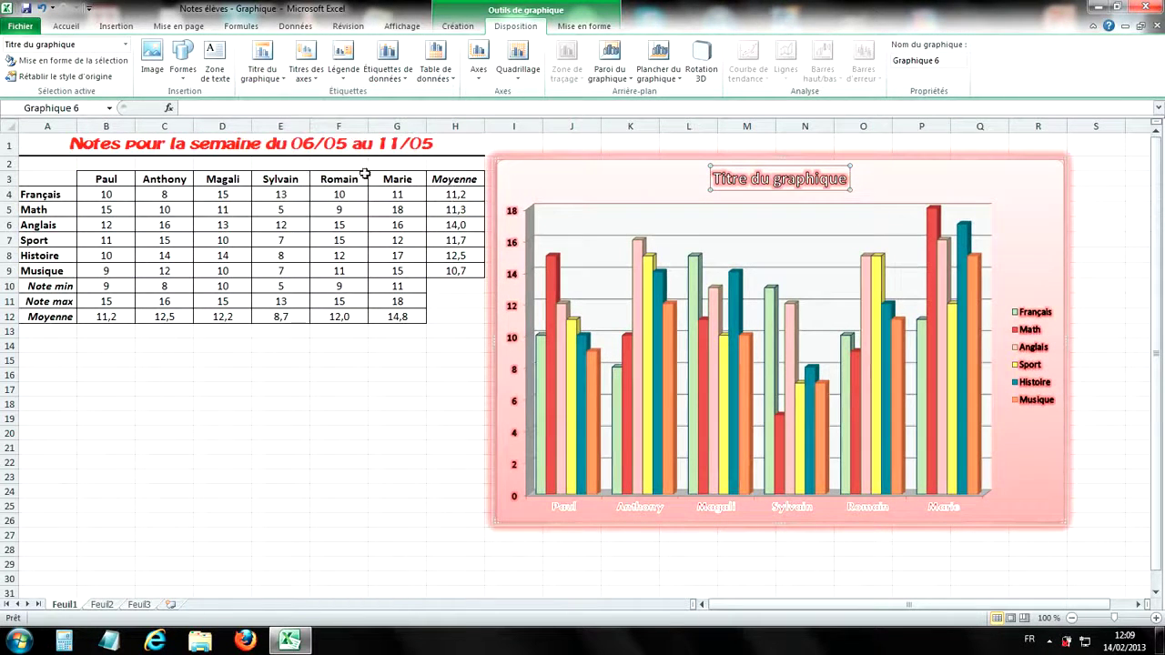
- Replace the placeholder chart title text with "Notes des élèves"
left_click(845, 179)
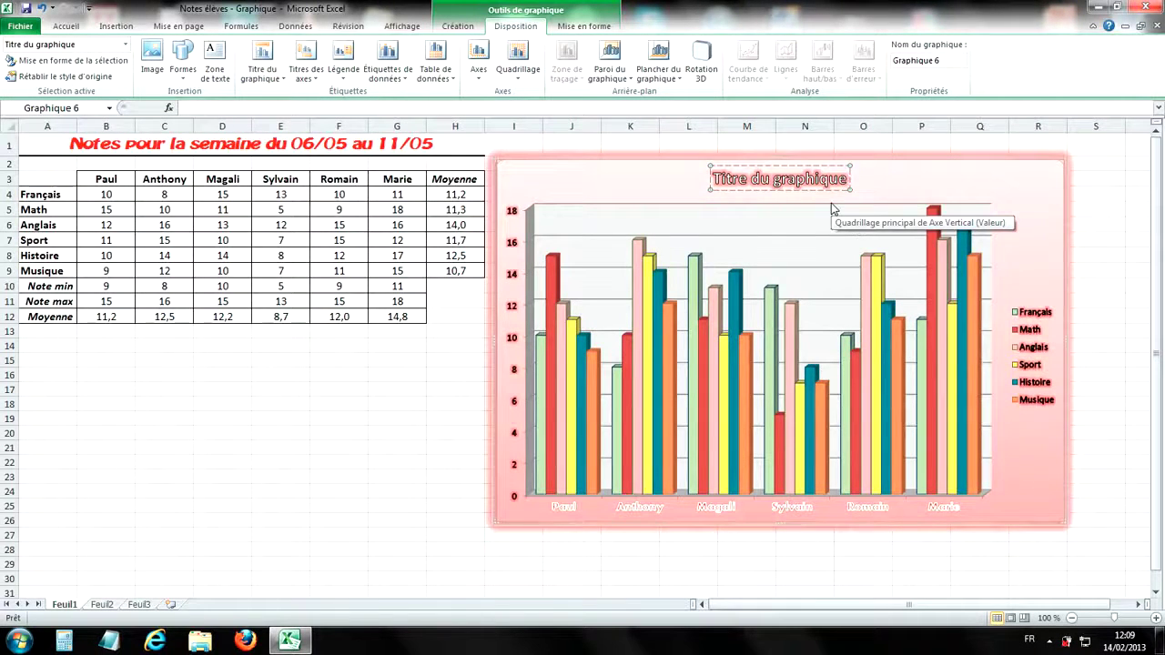
key("BackSpace")
key("BackSpace")
key("BackSpace")
key("BackSpace")
key("BackSpace")
key("BackSpace")
key("BackSpace")
key("BackSpace")
key("BackSpace")
key("BackSpace")
key("BackSpace")
key("BackSpace")
key("BackSpace")
key("BackSpace")
key("BackSpace")
key("BackSpace")
key("BackSpace")
key("BackSpace")
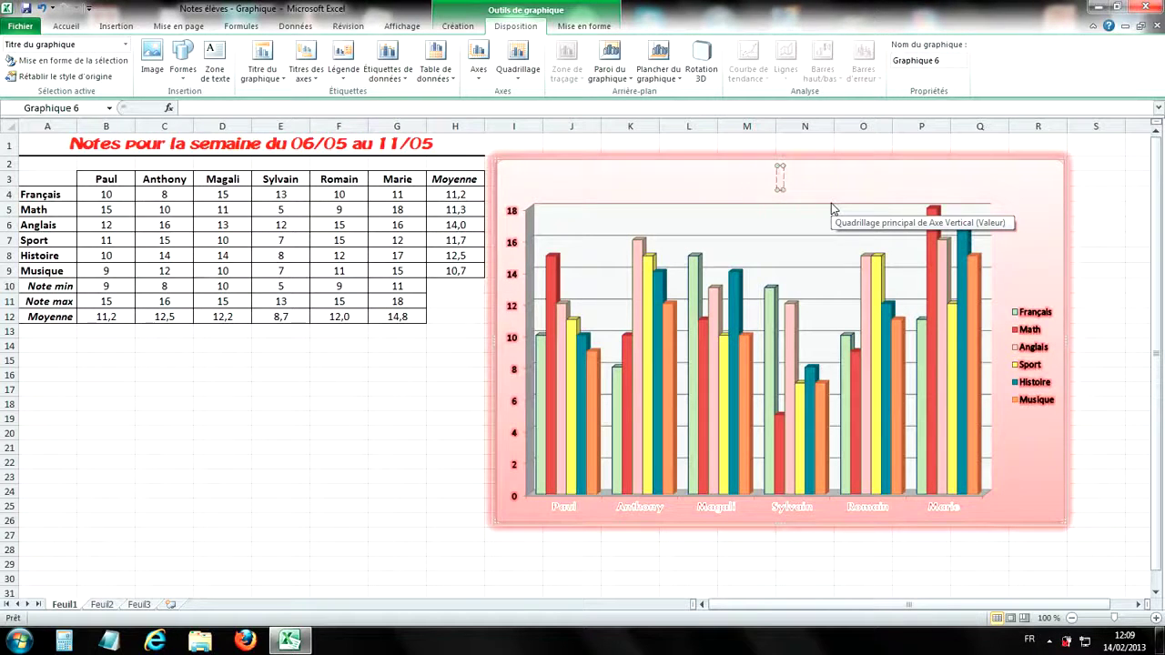
type("Note des")
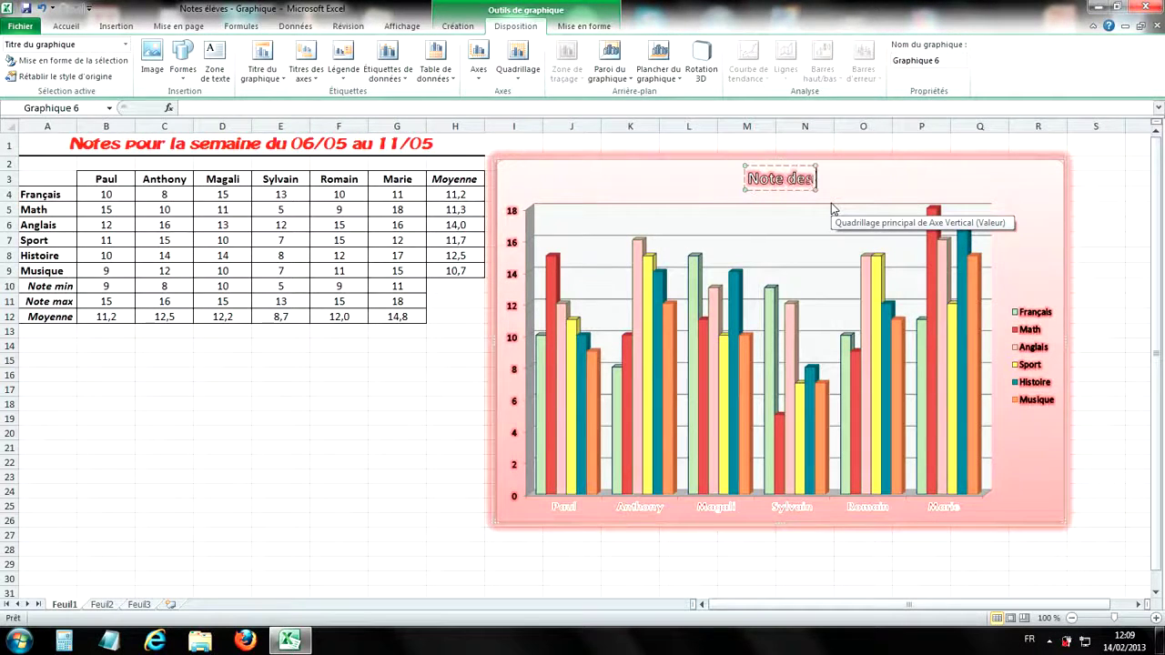
key("BackSpace")
key("BackSpace")
key("BackSpace")
key("BackSpace")
type("s des")
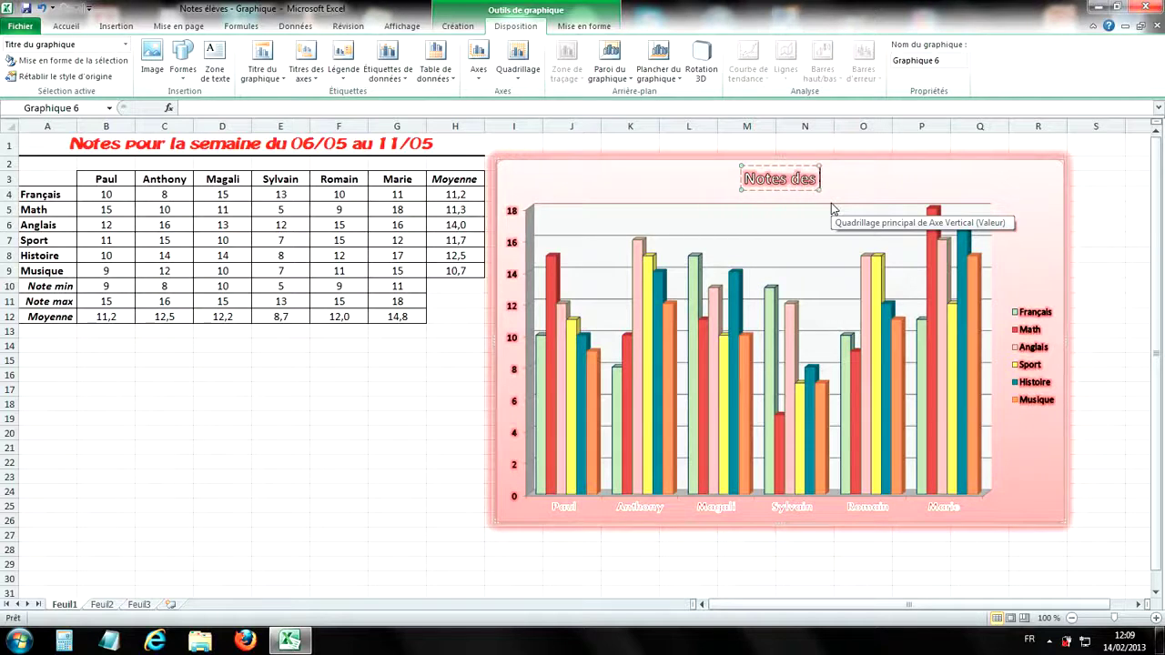
type(" élèves")
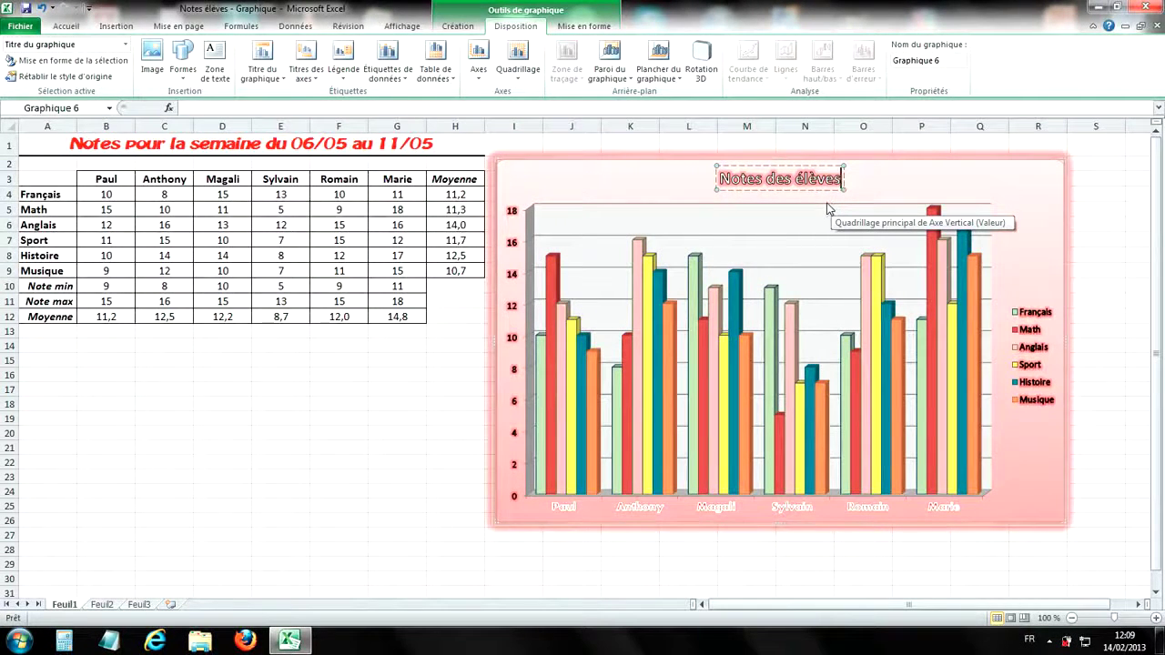
left_click(1036, 219)
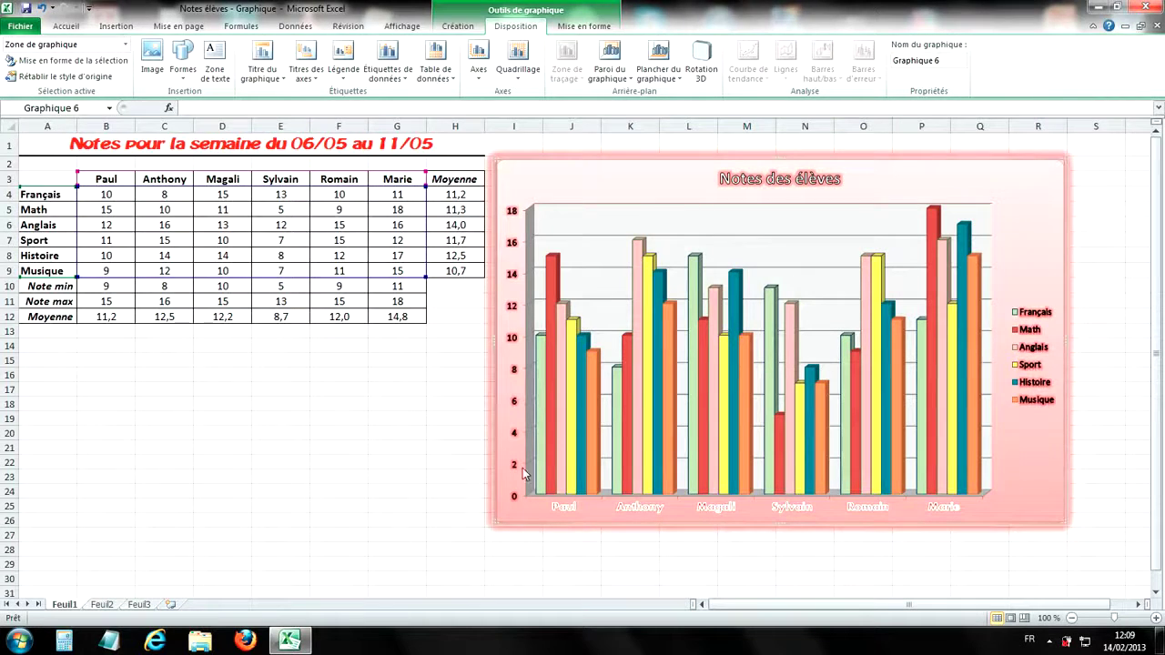
- Try a title below the horizontal axis and a rotated title on the vertical axis
left_click(306, 76)
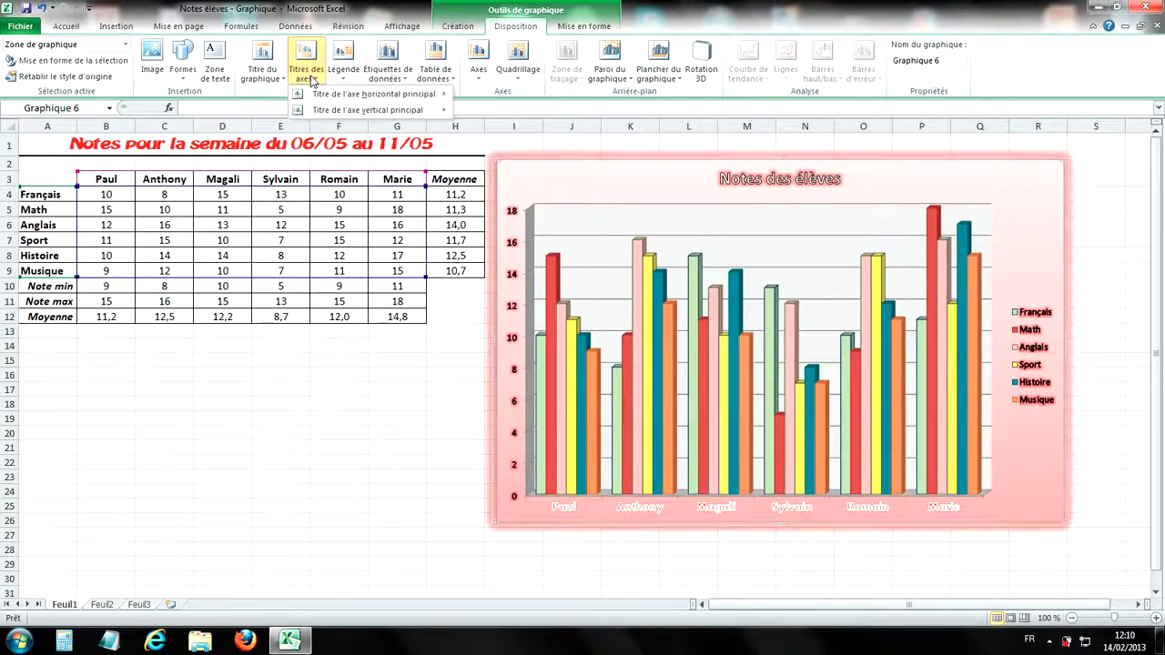
mouse_move(321, 97)
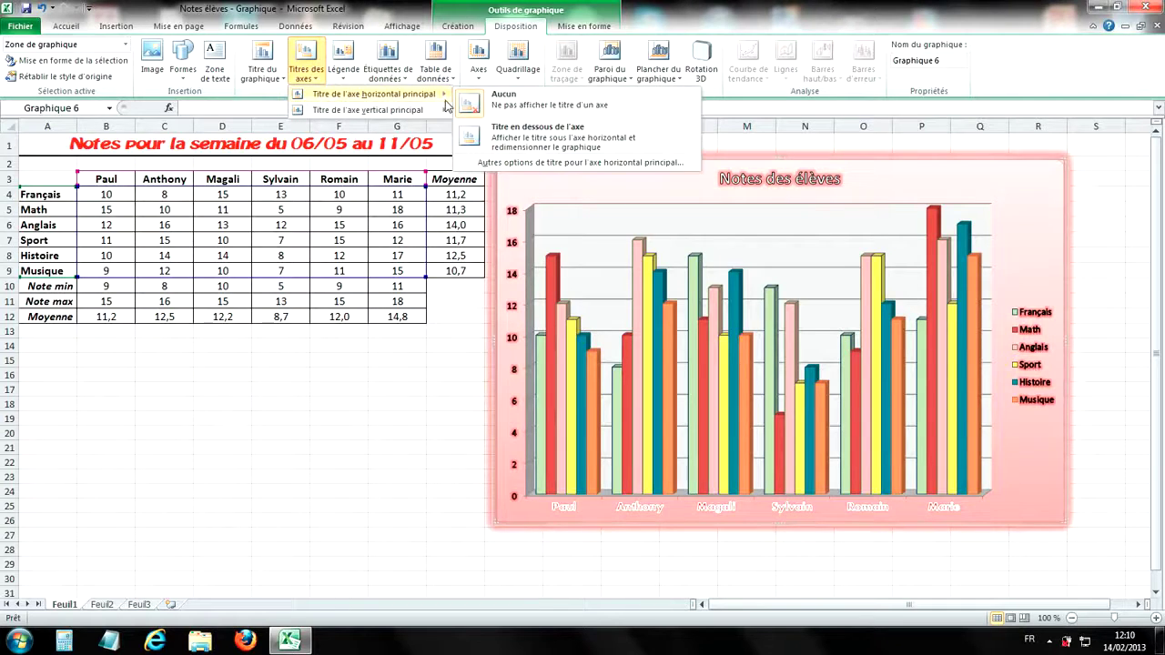
left_click(551, 141)
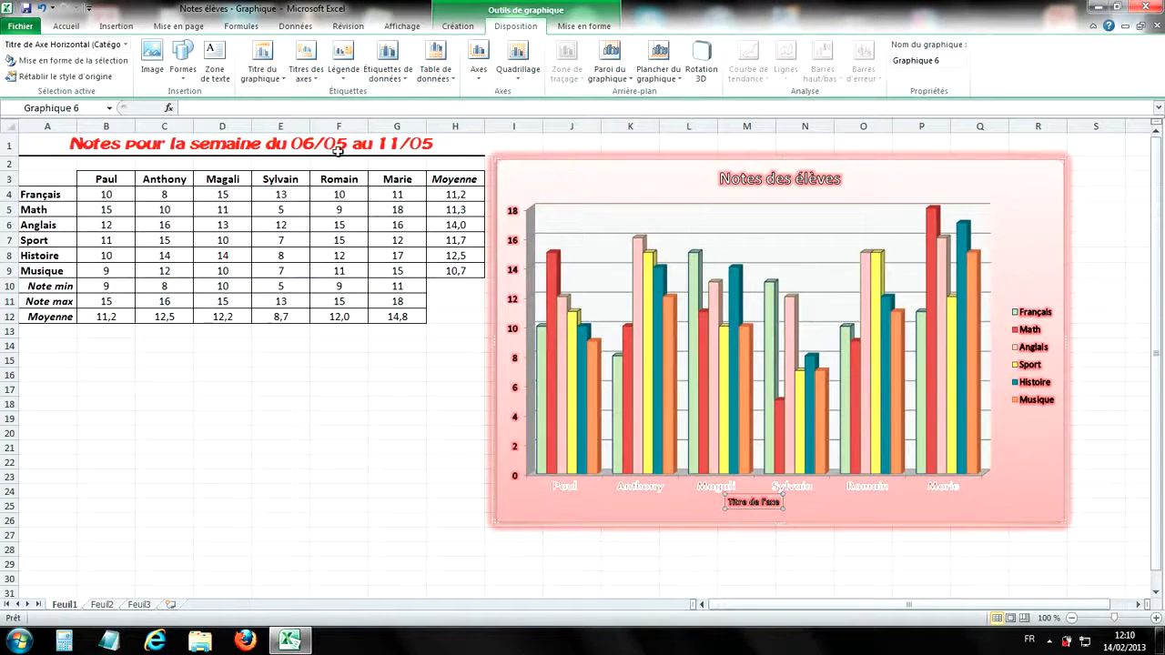
left_click(312, 77)
mouse_move(337, 109)
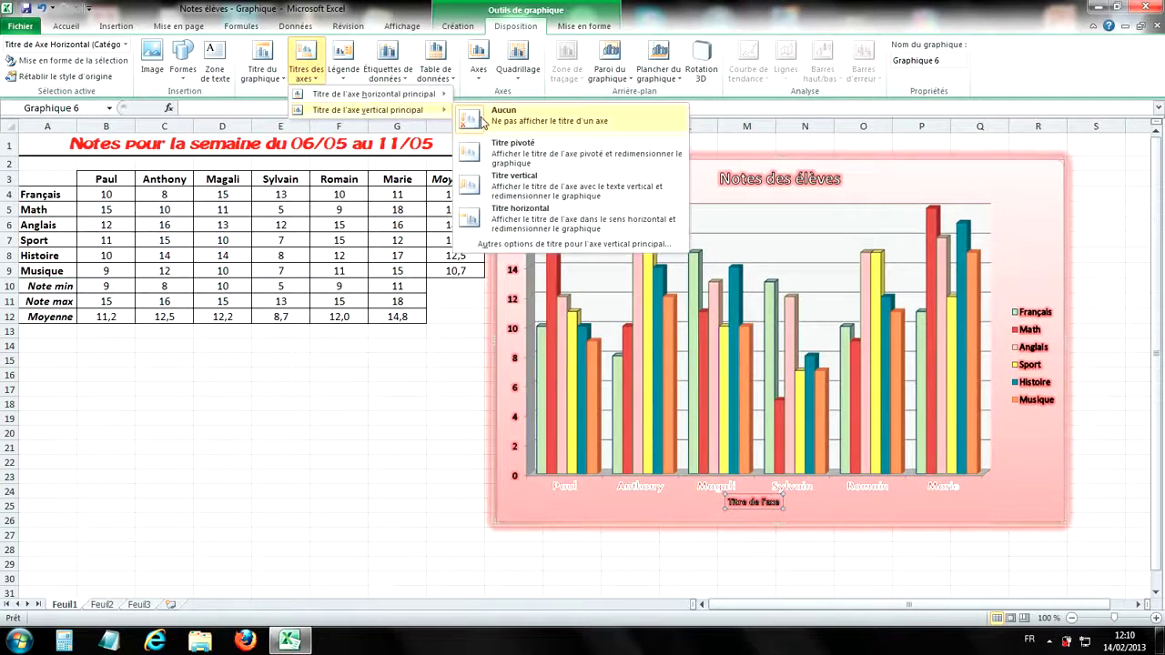
left_click(523, 149)
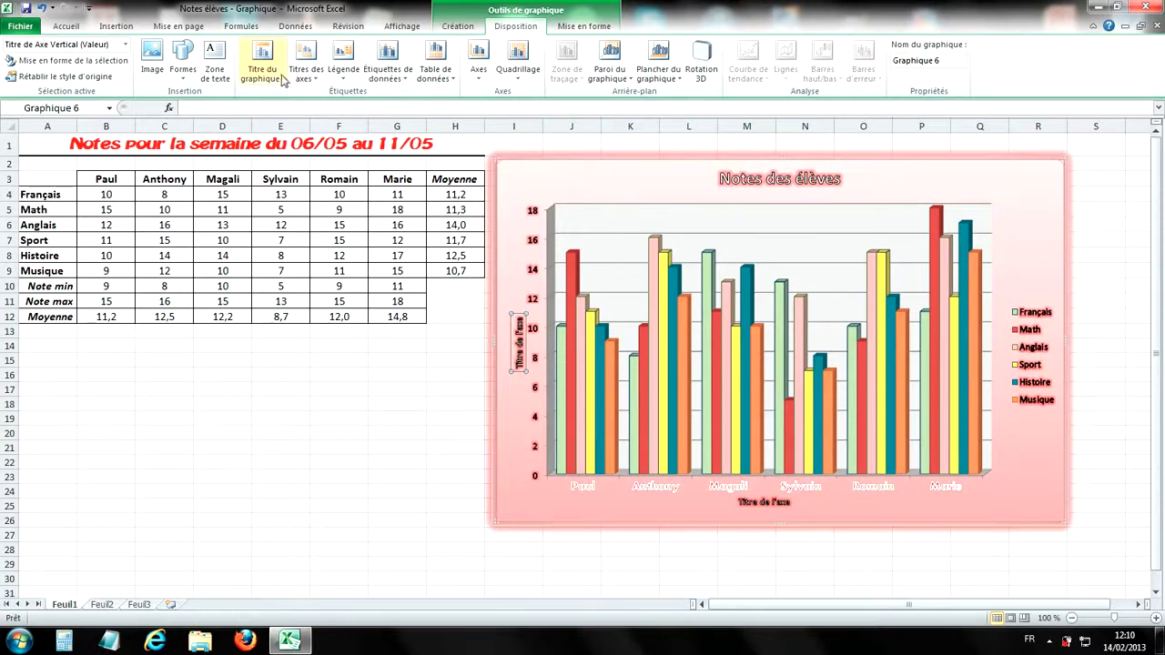
- Remove the titles of both the vertical and the horizontal axis
left_click(308, 69)
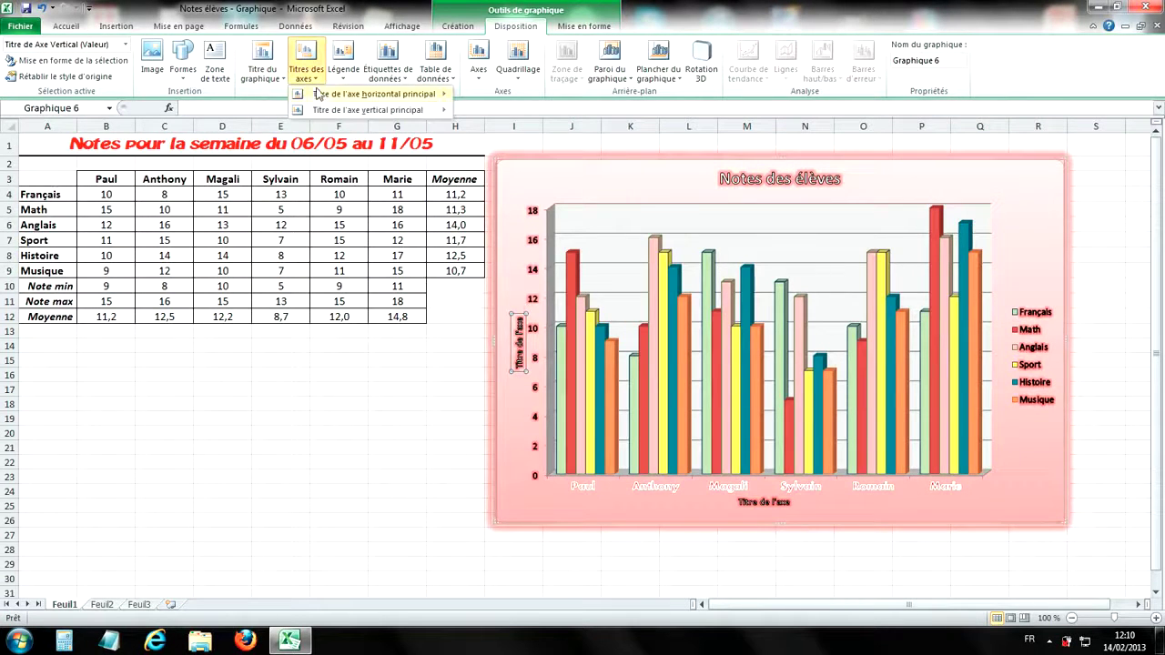
mouse_move(320, 99)
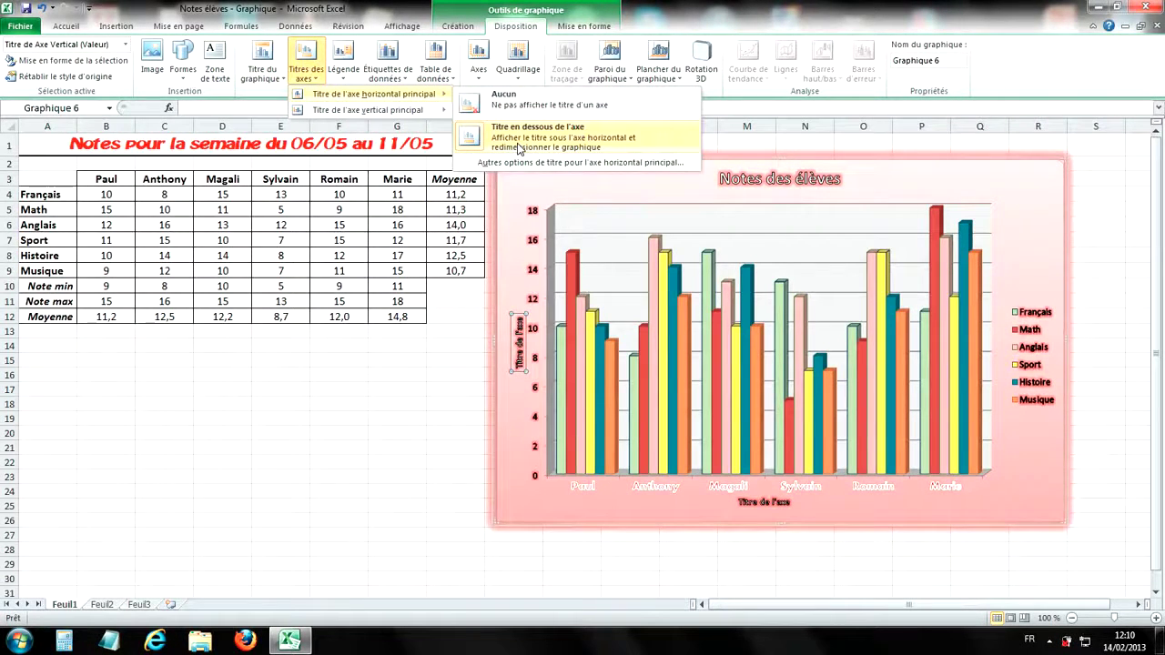
left_click(308, 69)
left_click(308, 69)
mouse_move(349, 111)
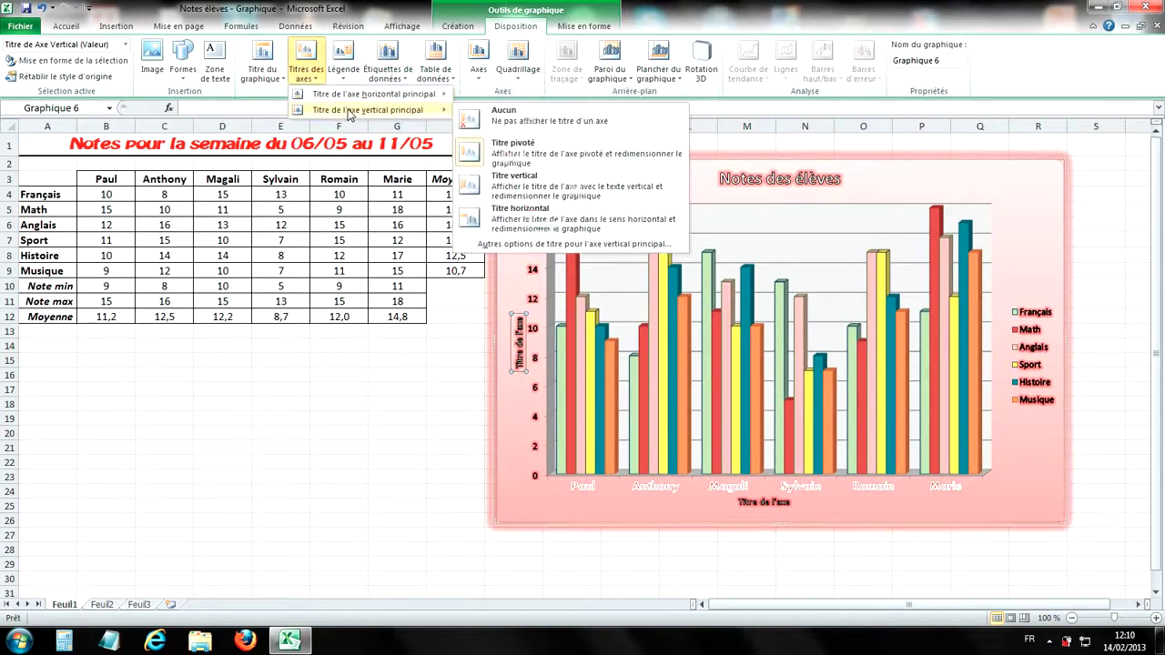
left_click(504, 114)
left_click(307, 69)
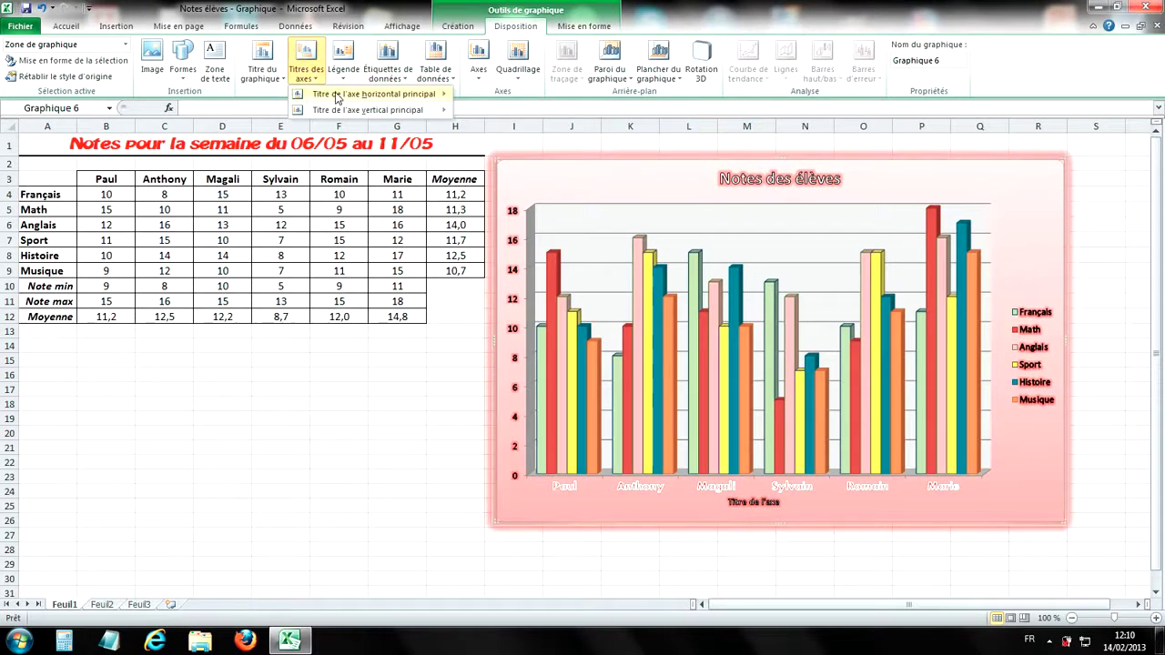
mouse_move(428, 94)
left_click(470, 107)
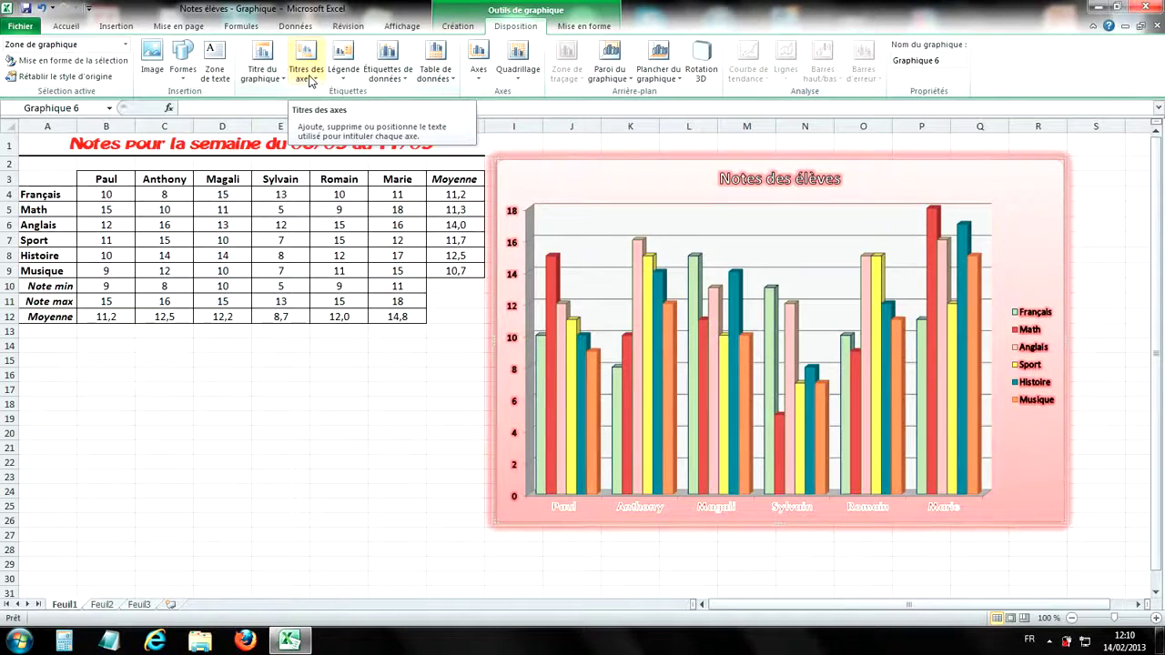
- Try the legend above the plot area and settle on placing it below the chart
left_click(343, 73)
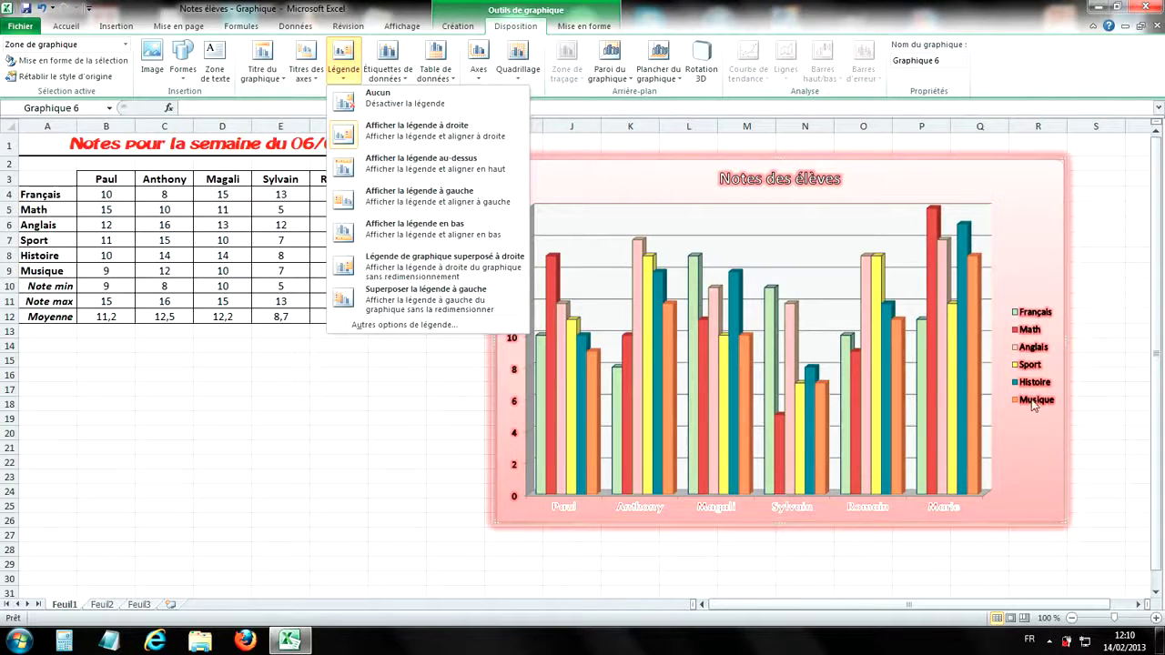
left_click(433, 172)
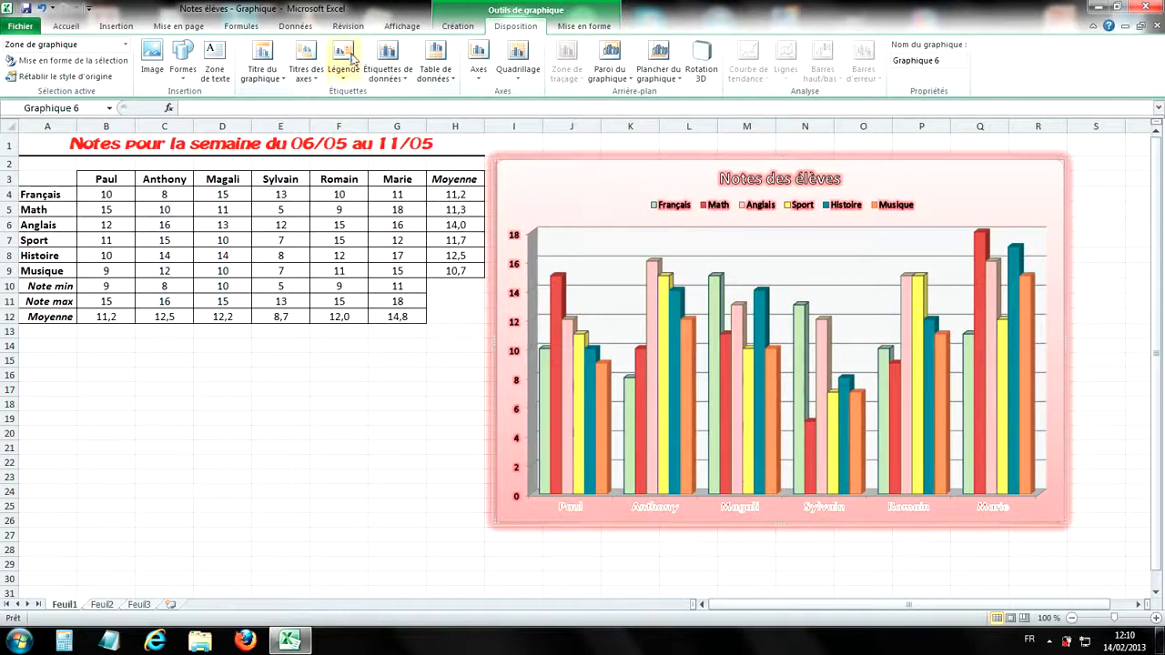
left_click(308, 66)
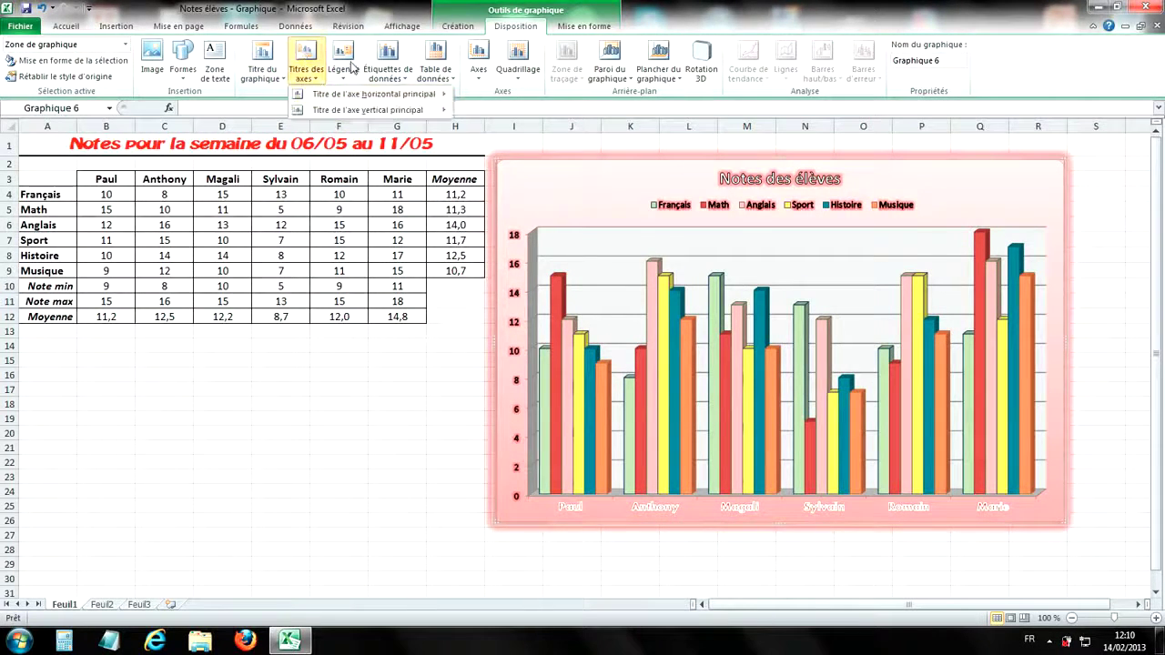
left_click(351, 68)
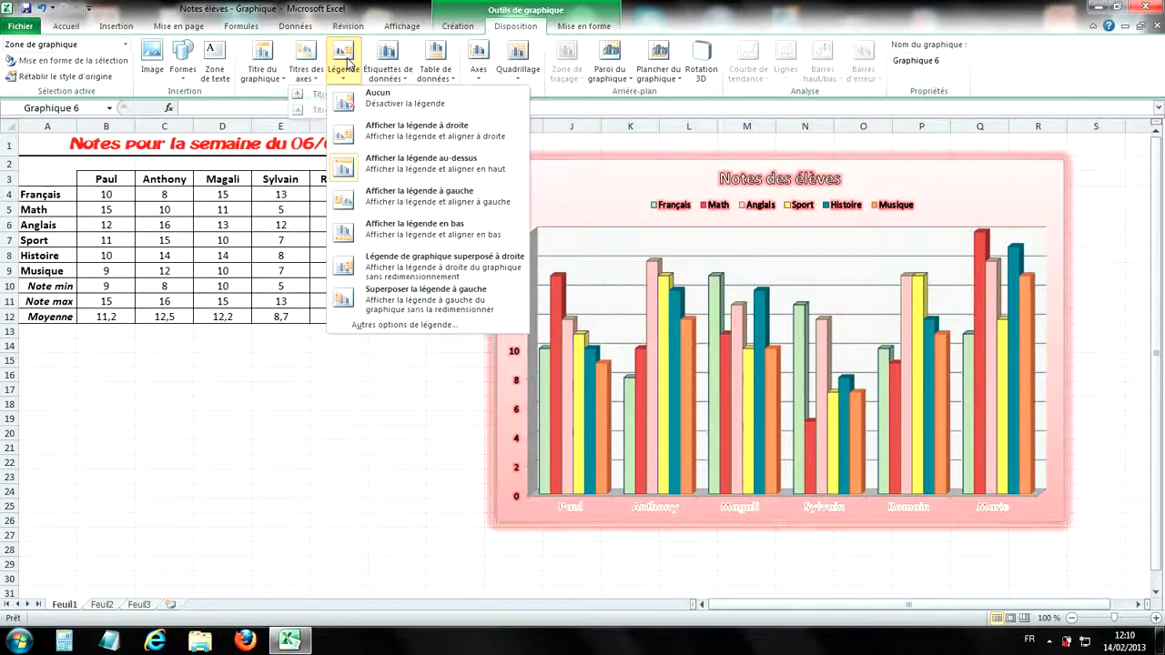
left_click(411, 228)
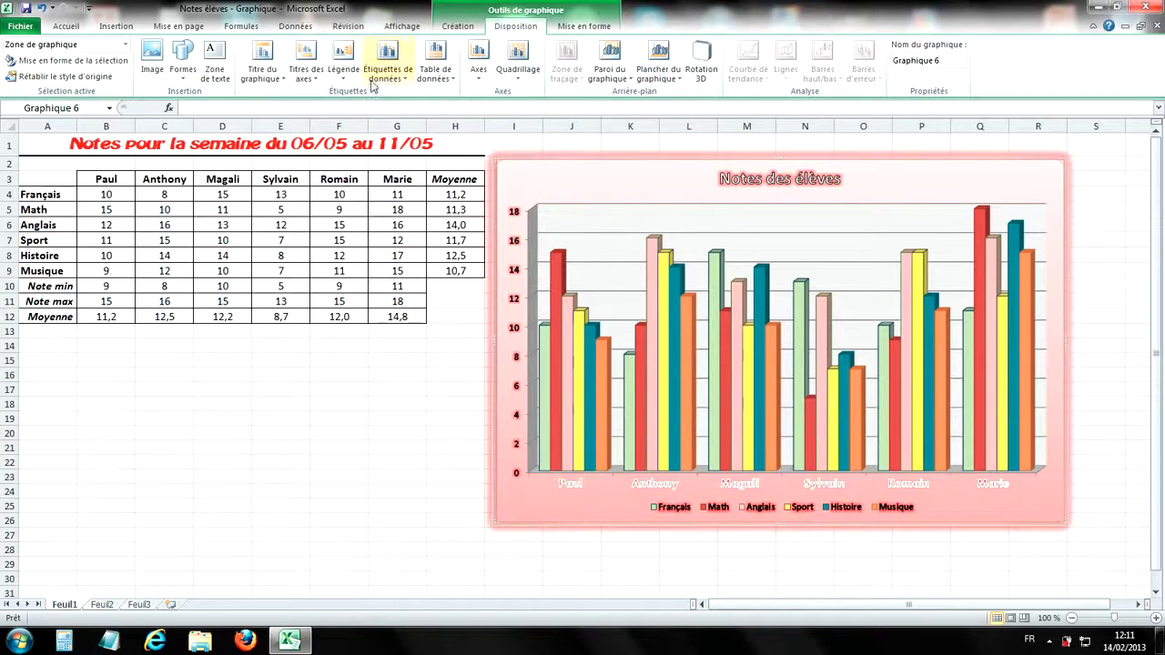
- Show data labels on the columns and add a data table without legend keys beneath the chart
left_click(397, 82)
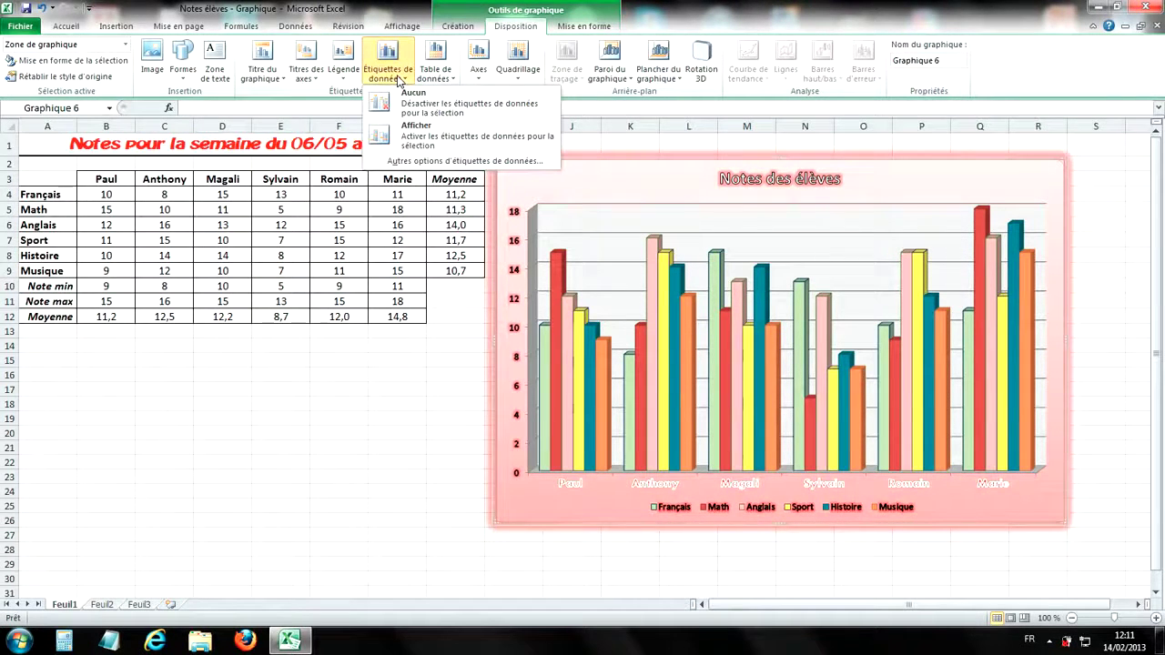
left_click(400, 136)
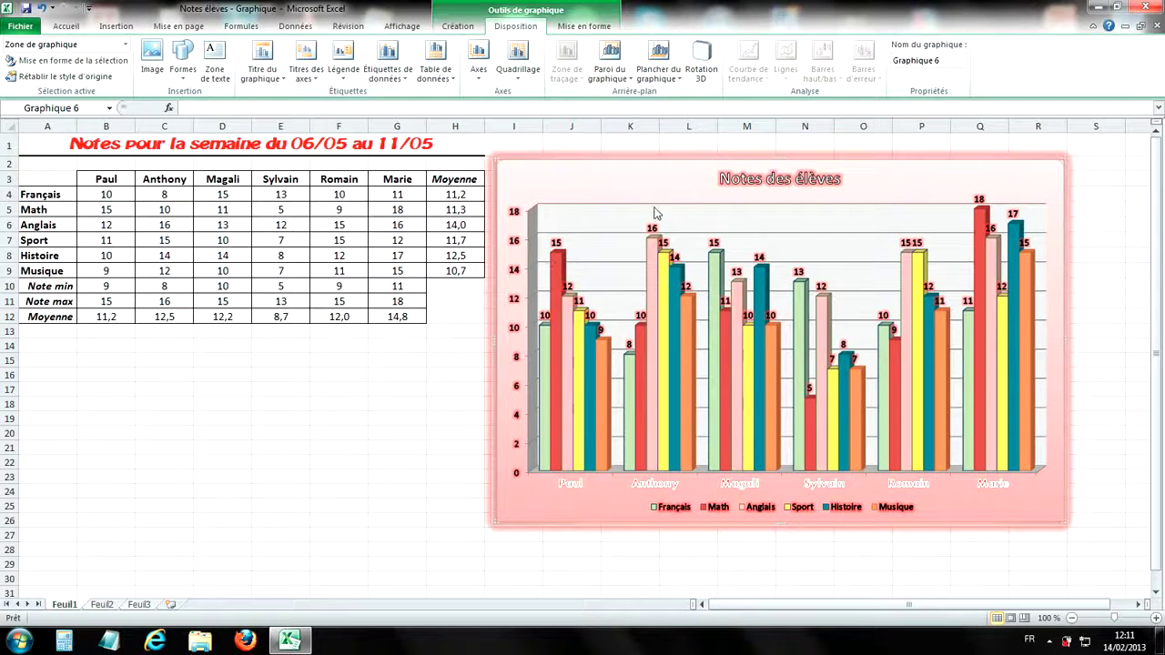
mouse_move(795, 432)
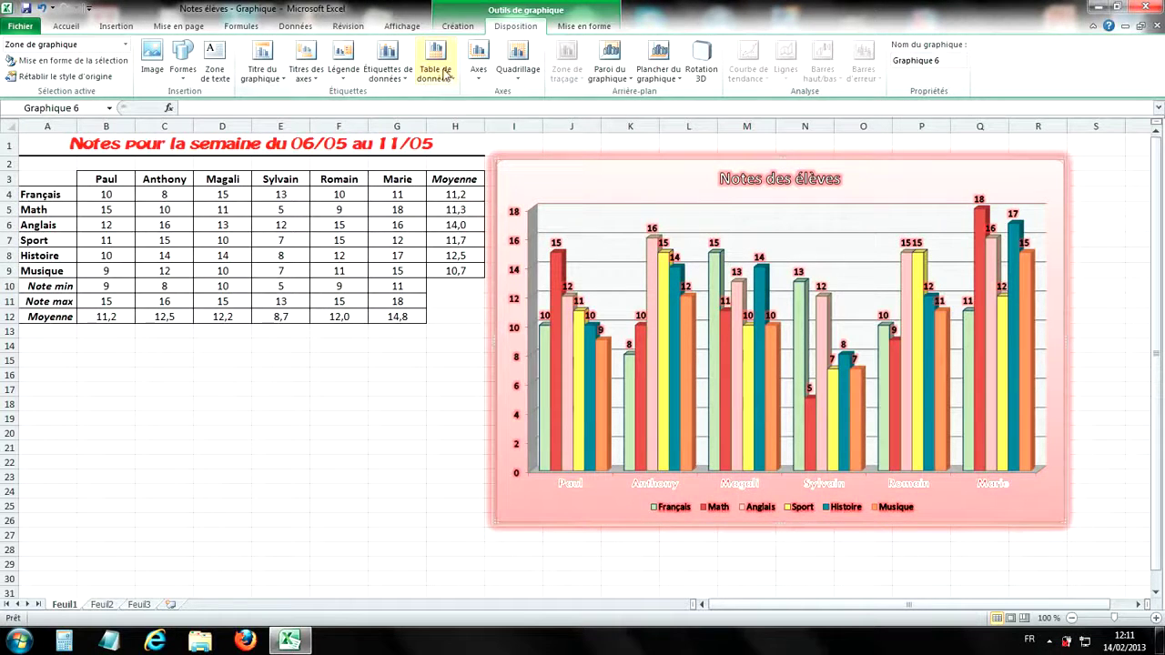
left_click(456, 80)
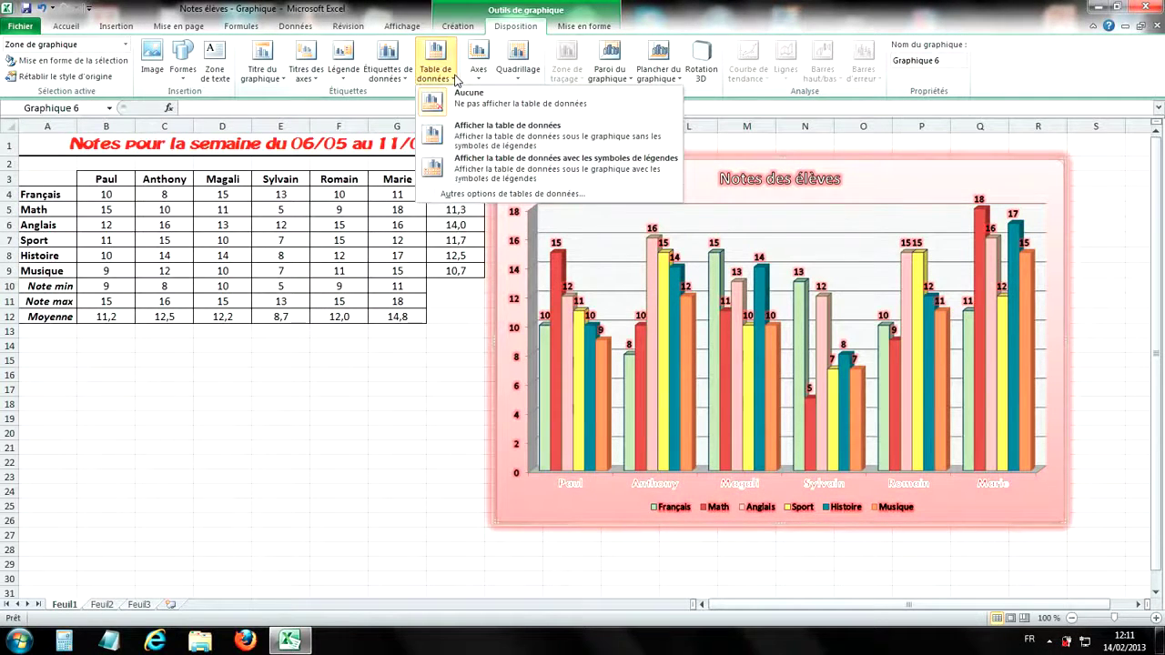
left_click(479, 138)
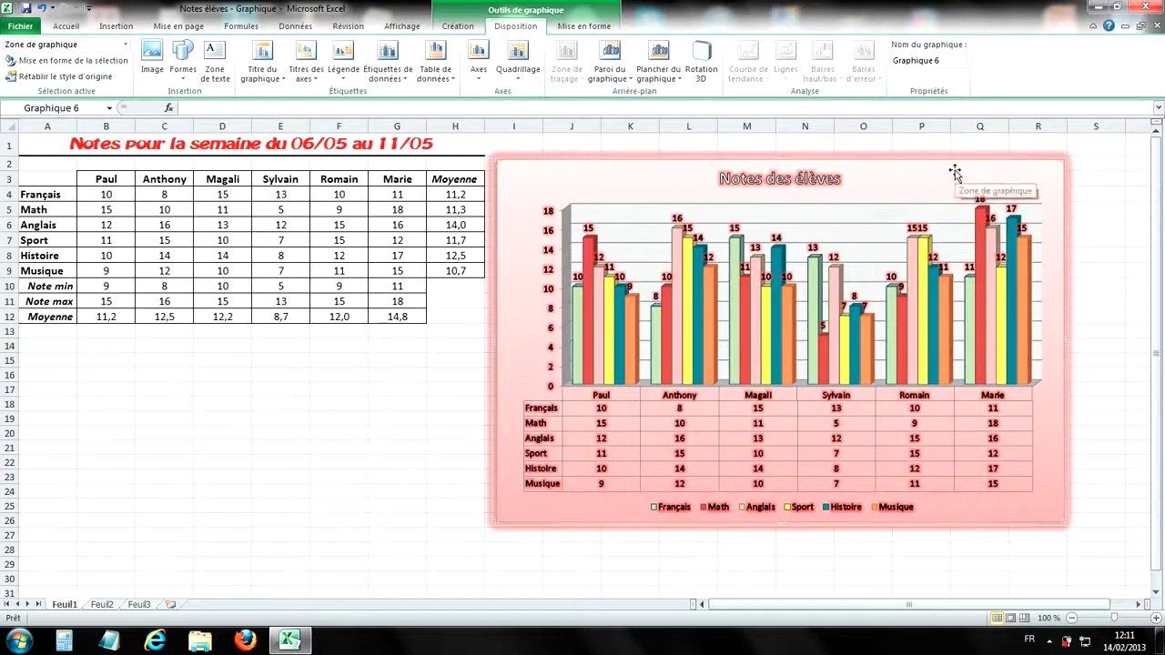
- Move the chart to its own new sheet named Graph2
left_click(456, 29)
left_click(1099, 79)
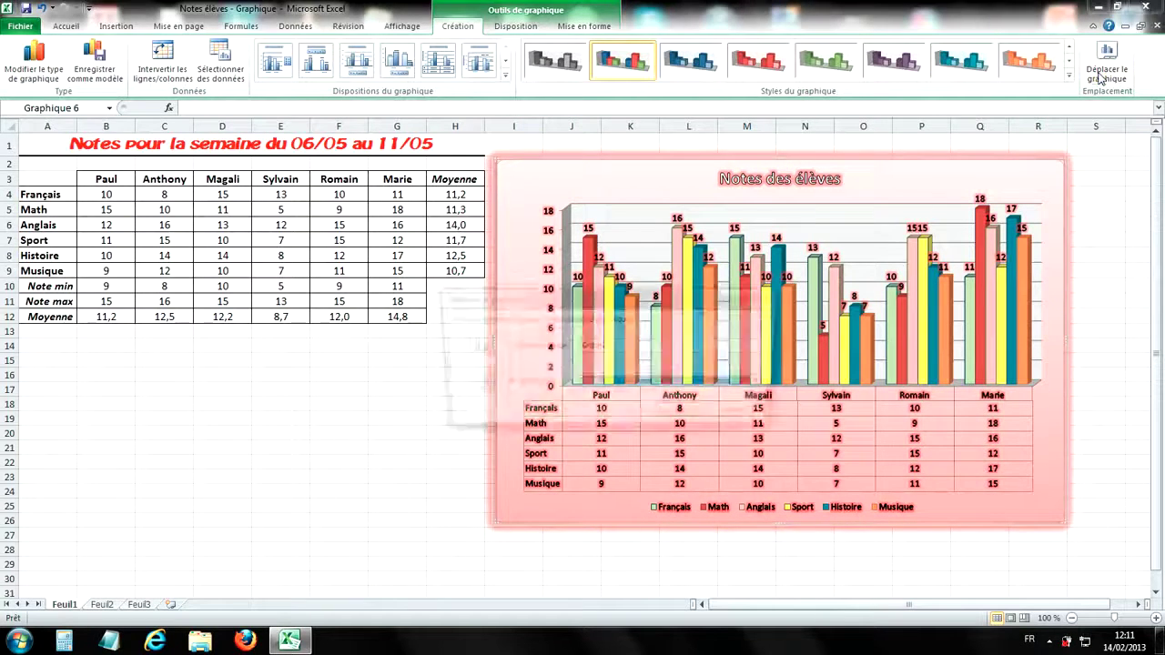
left_click(530, 347)
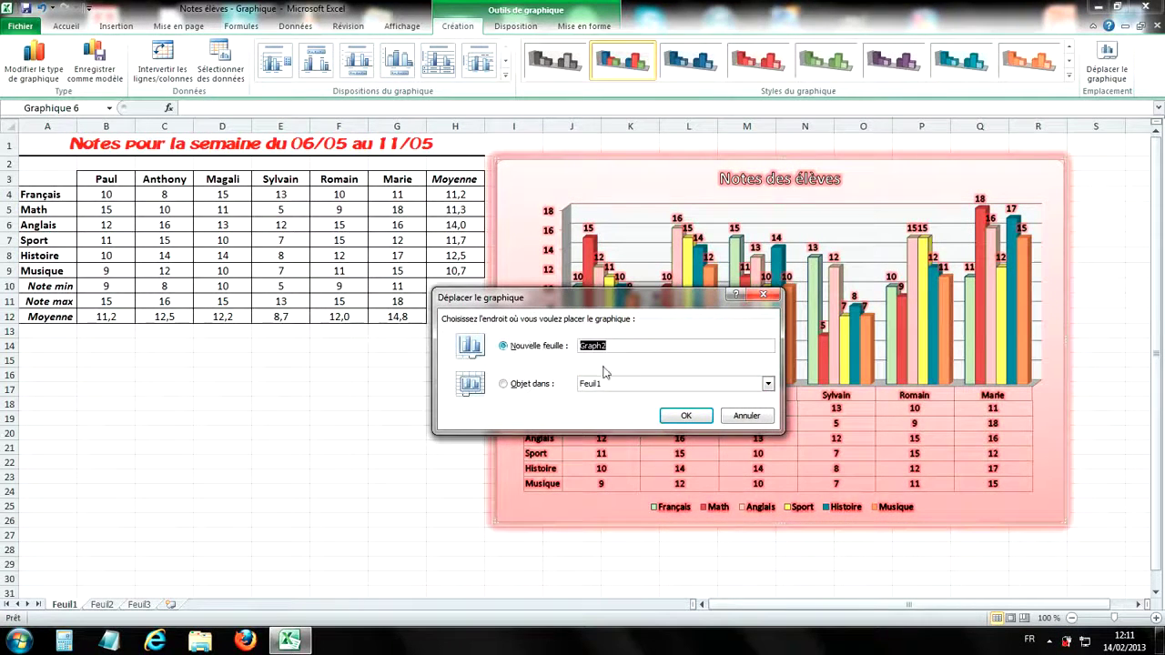
left_click(686, 416)
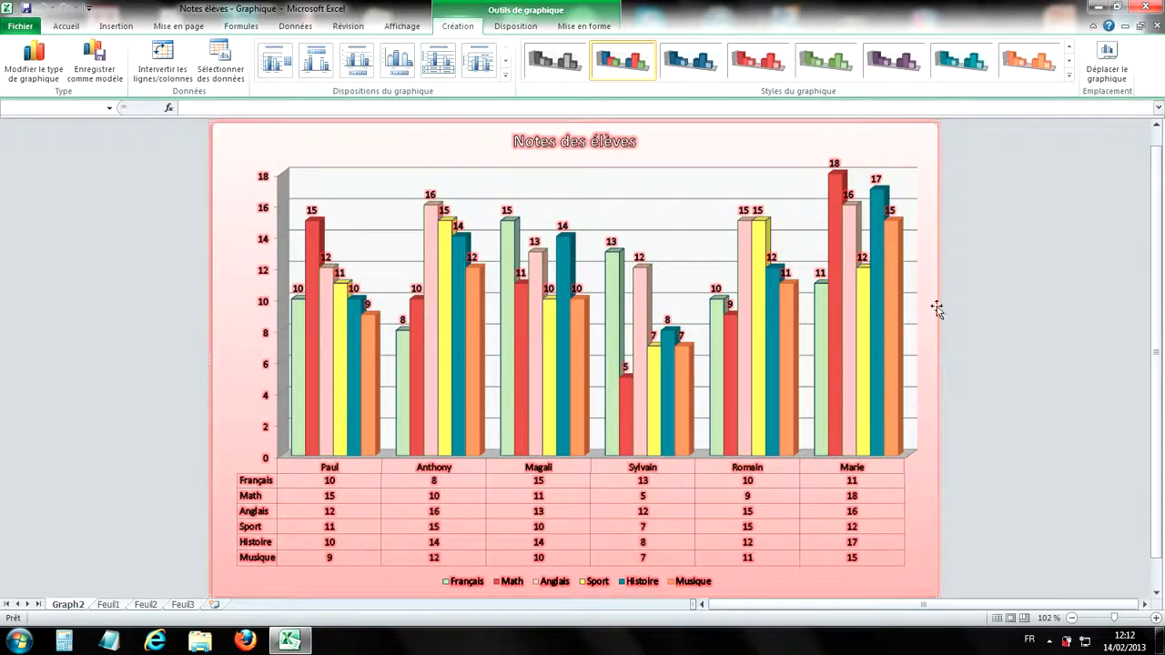
- Place the chart back in Feuil1 as an object, enlarge it and reposition it beside the grade table
left_click(1104, 80)
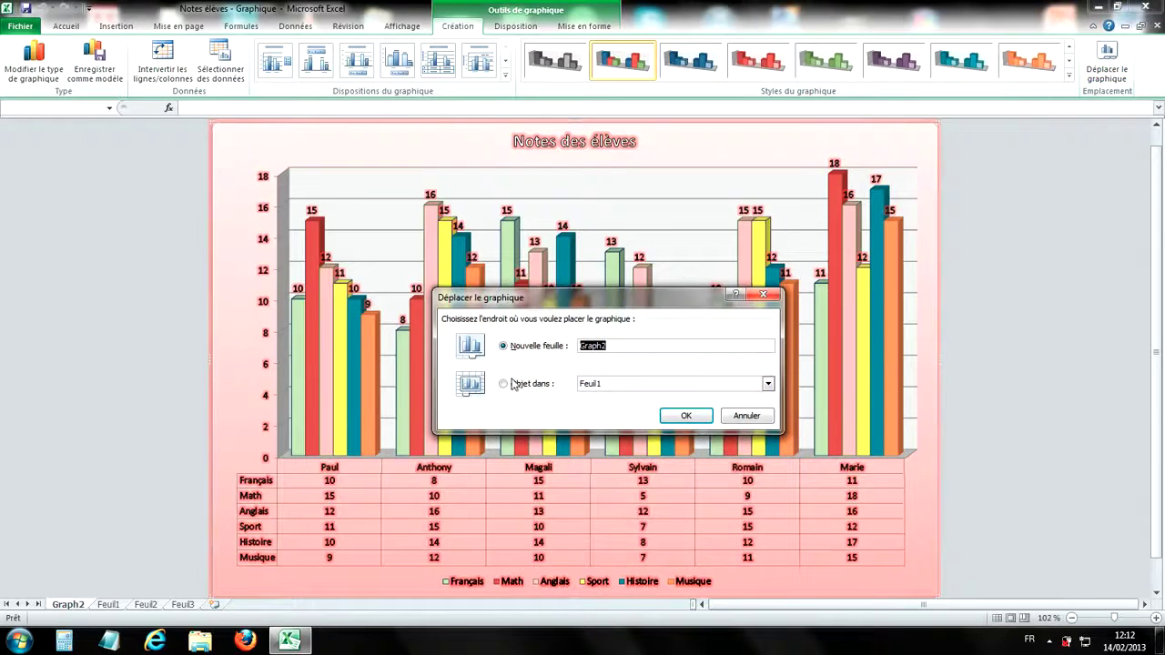
left_click(509, 384)
left_click(687, 415)
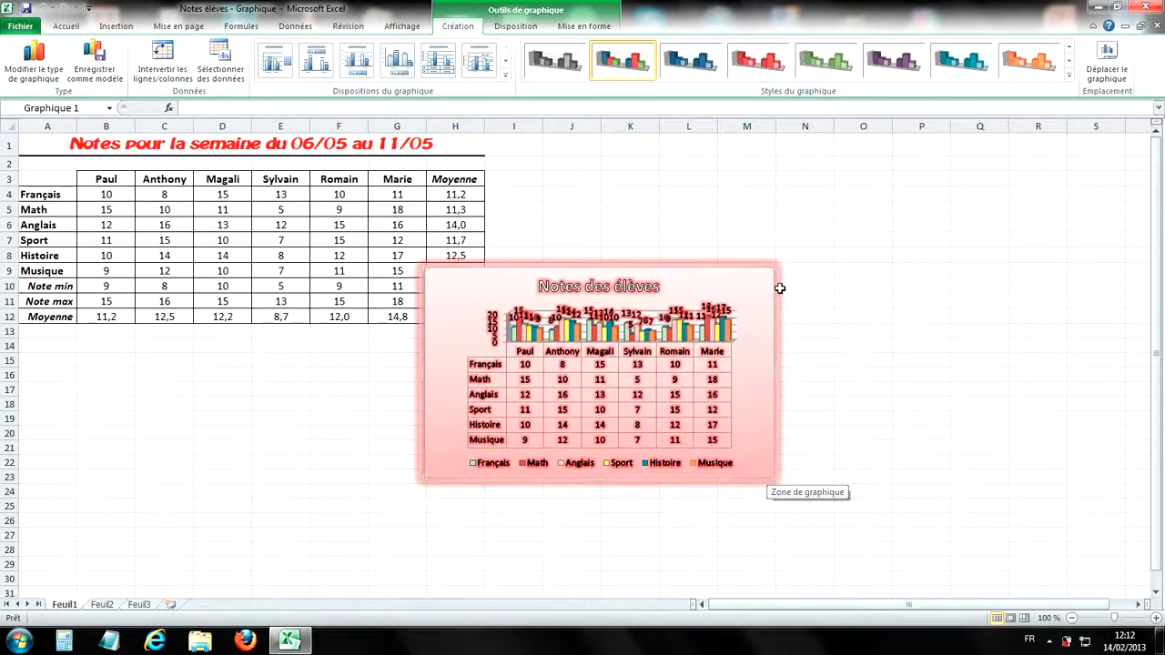
left_click_drag(774, 479, 989, 577)
left_click_drag(979, 299, 1006, 196)
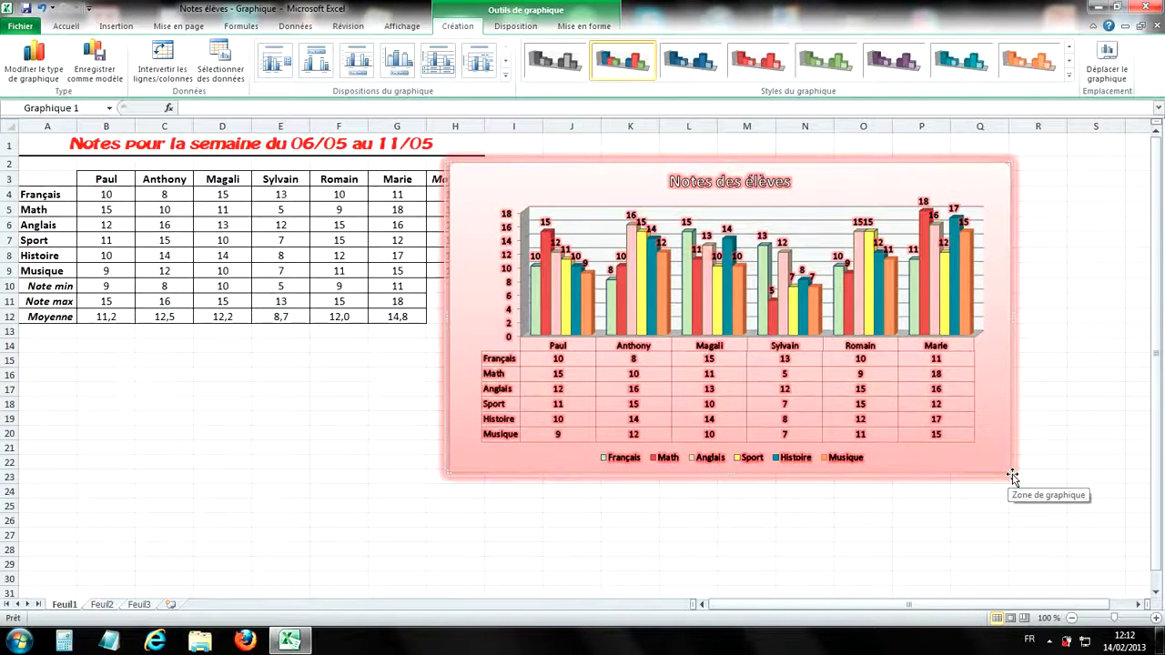
left_click_drag(1009, 472, 1095, 541)
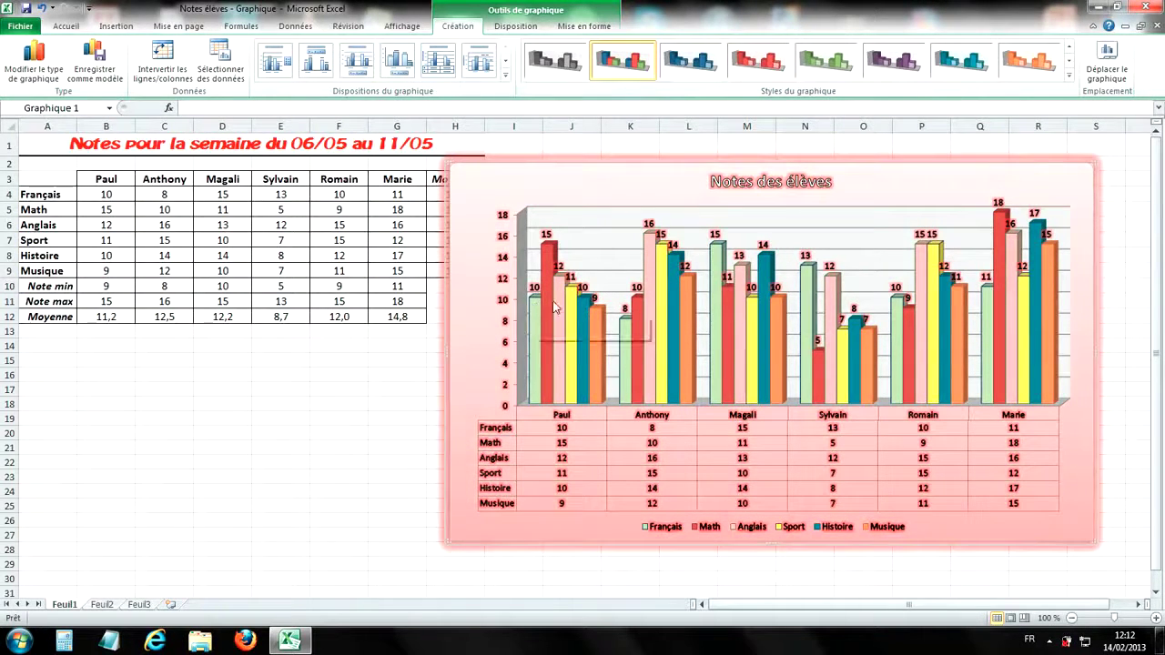
- Set the chart's primary horizontal axis to display without labels or tick marks
left_click(515, 25)
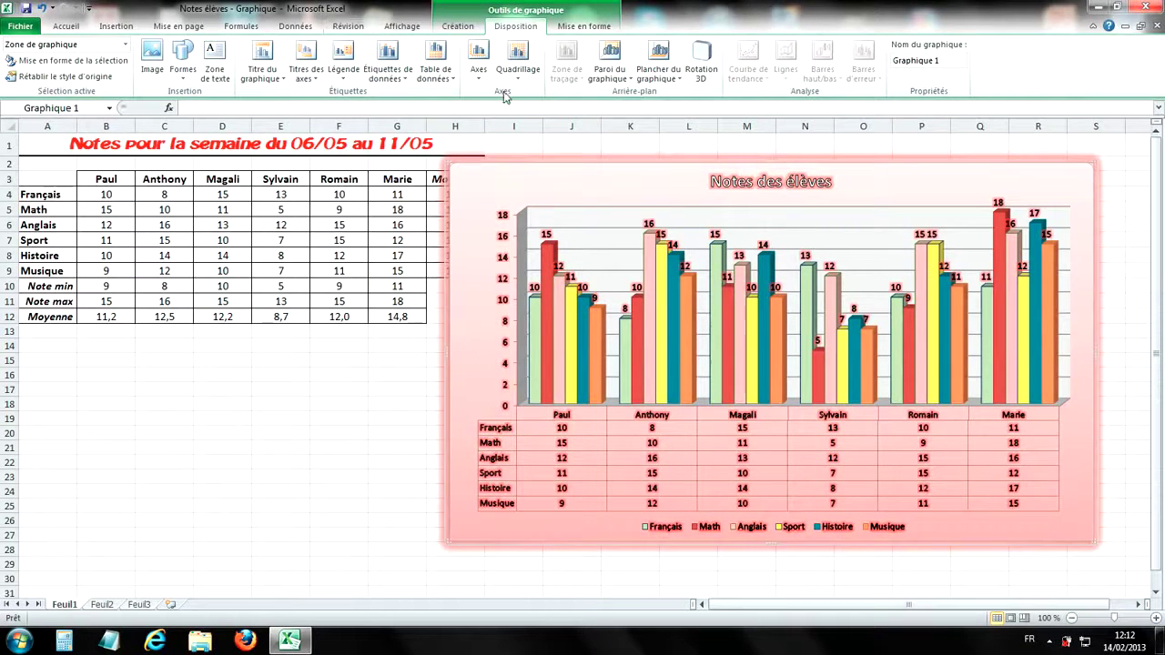
left_click(479, 73)
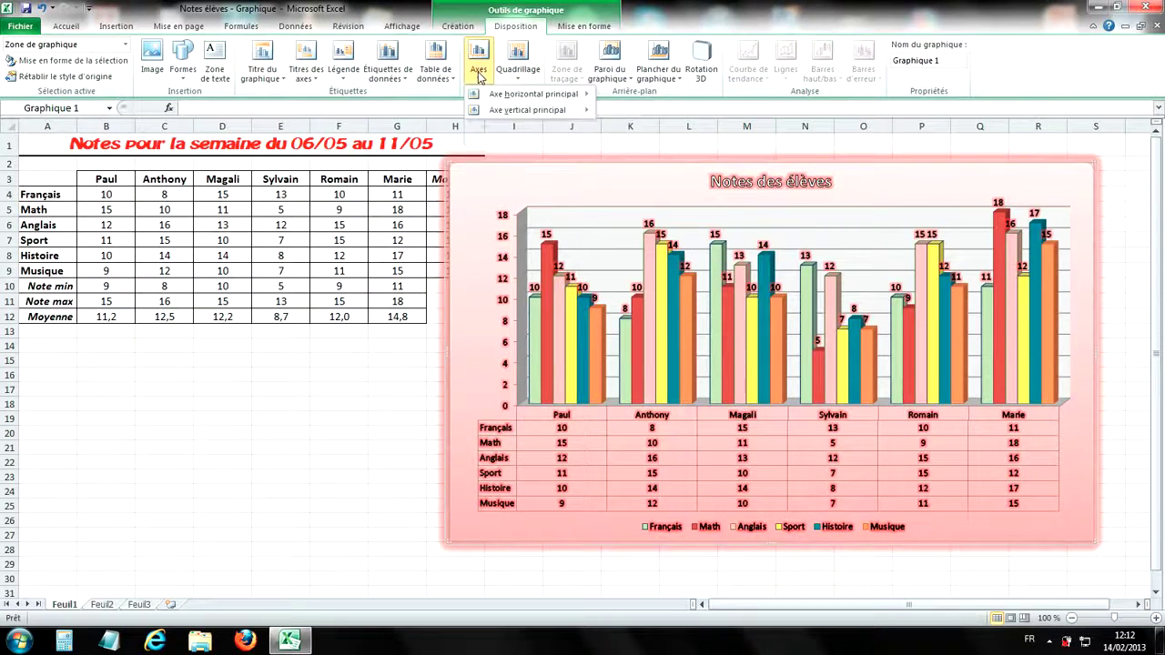
mouse_move(526, 98)
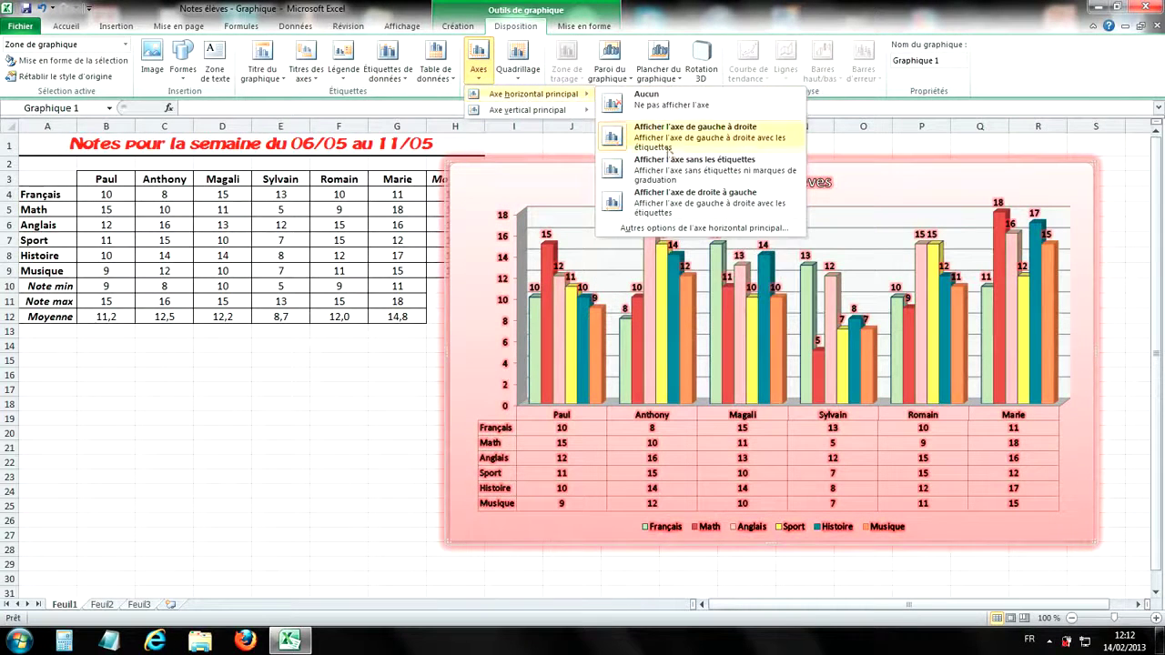
left_click(694, 173)
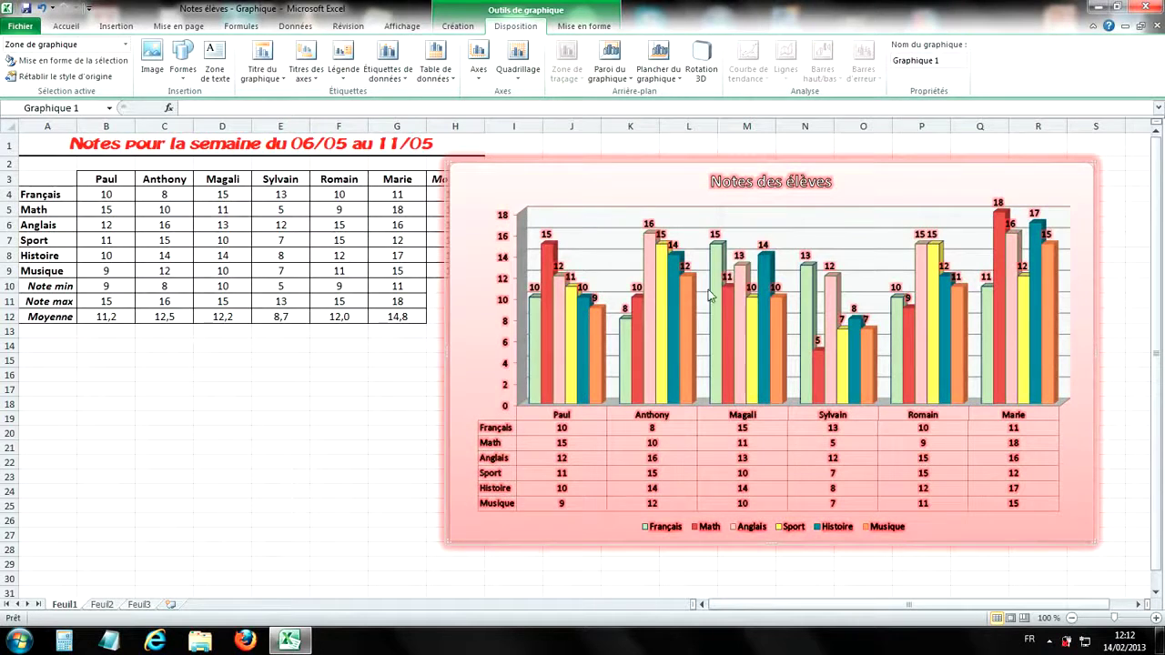
- Display the secondary-unit gridlines for the chart's primary vertical gridlines
left_click(519, 73)
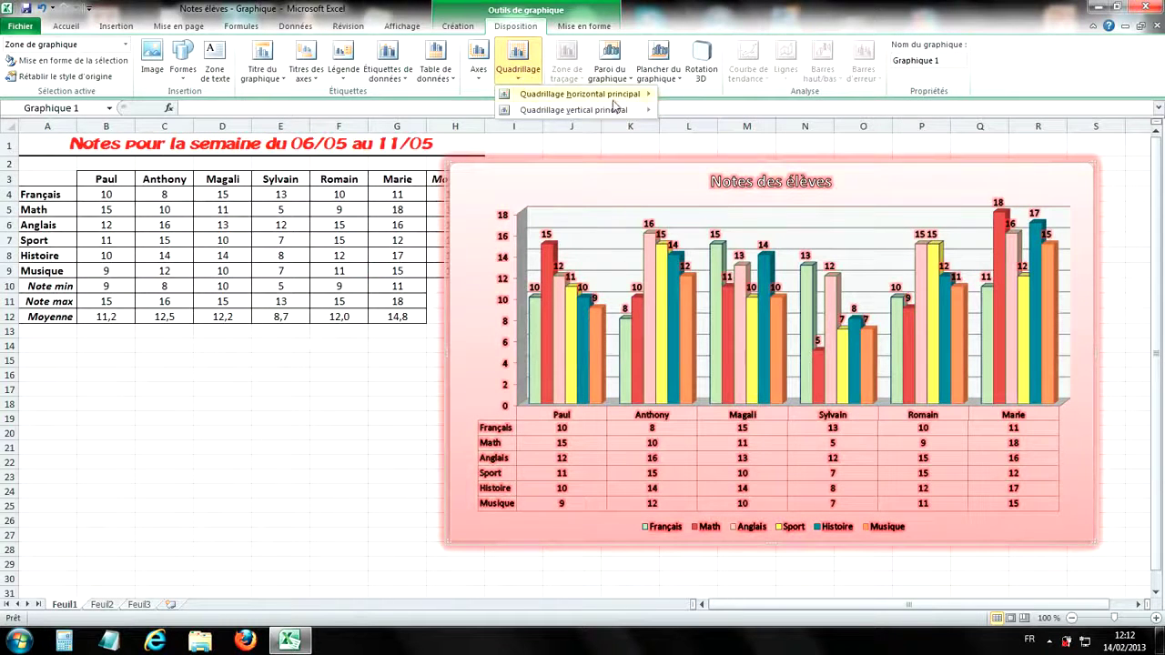
mouse_move(605, 109)
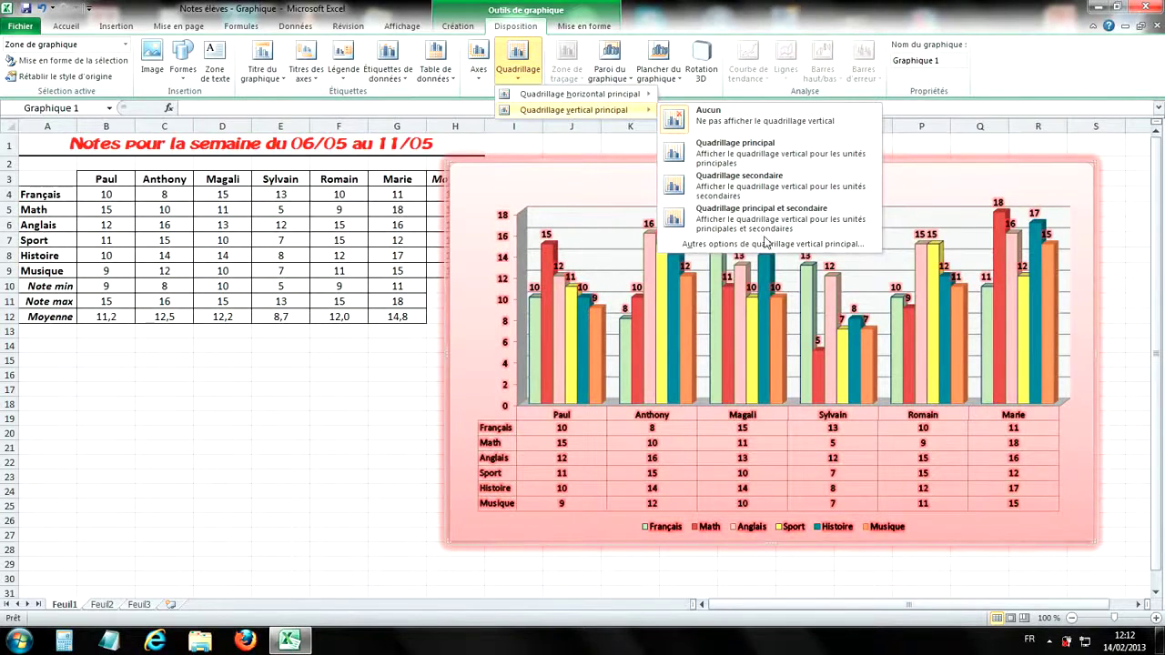
left_click(739, 186)
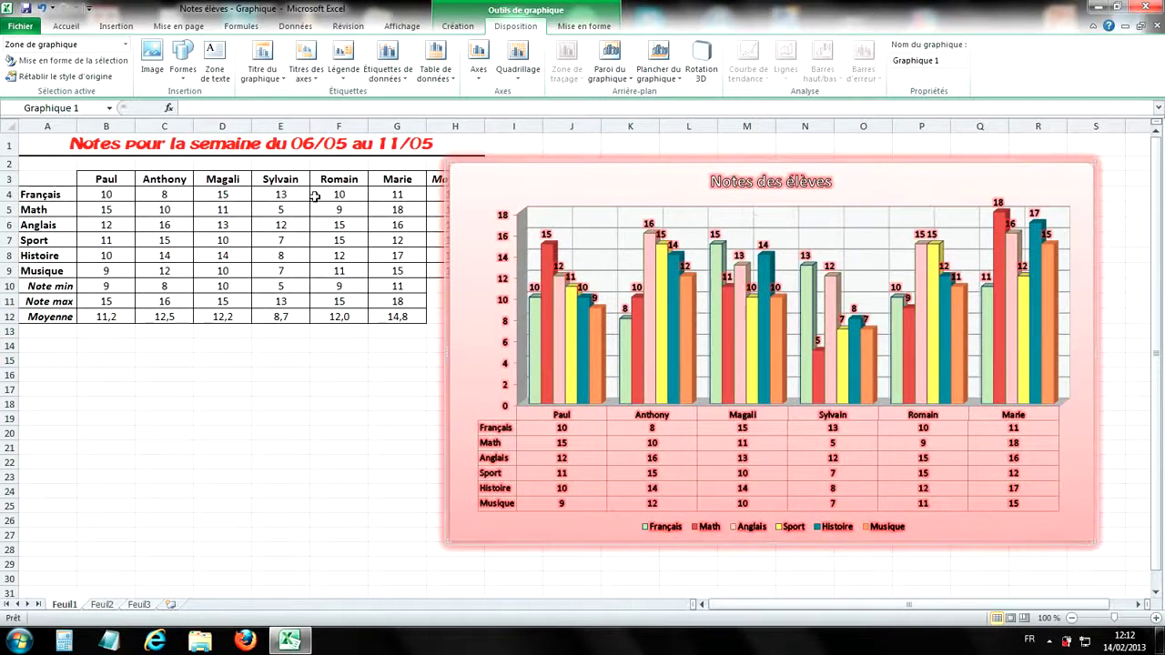
left_click(899, 341)
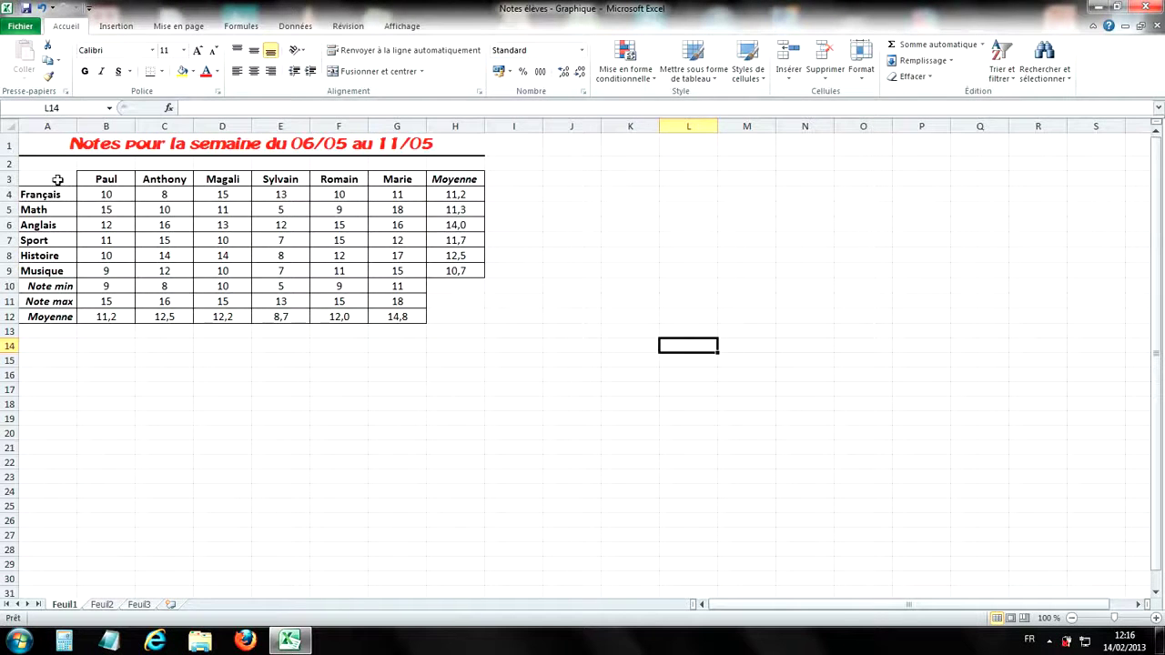
- Try a clustered 3D column chart of the grades in A3:G9 and delete it
left_click_drag(58, 180, 390, 270)
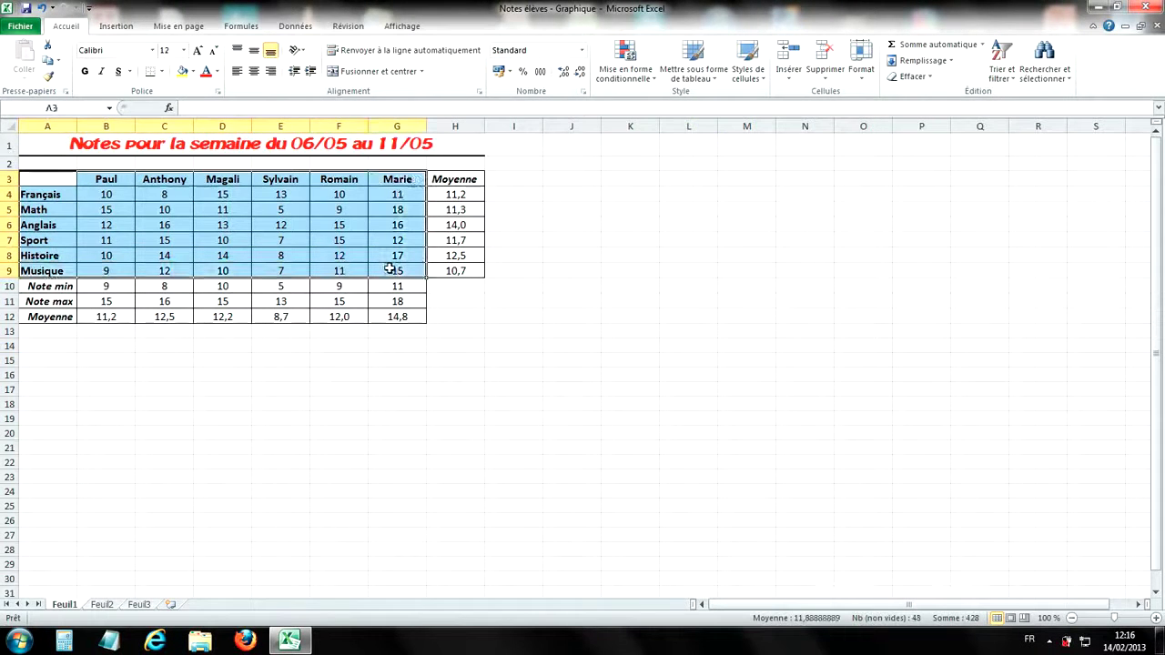
left_click(115, 27)
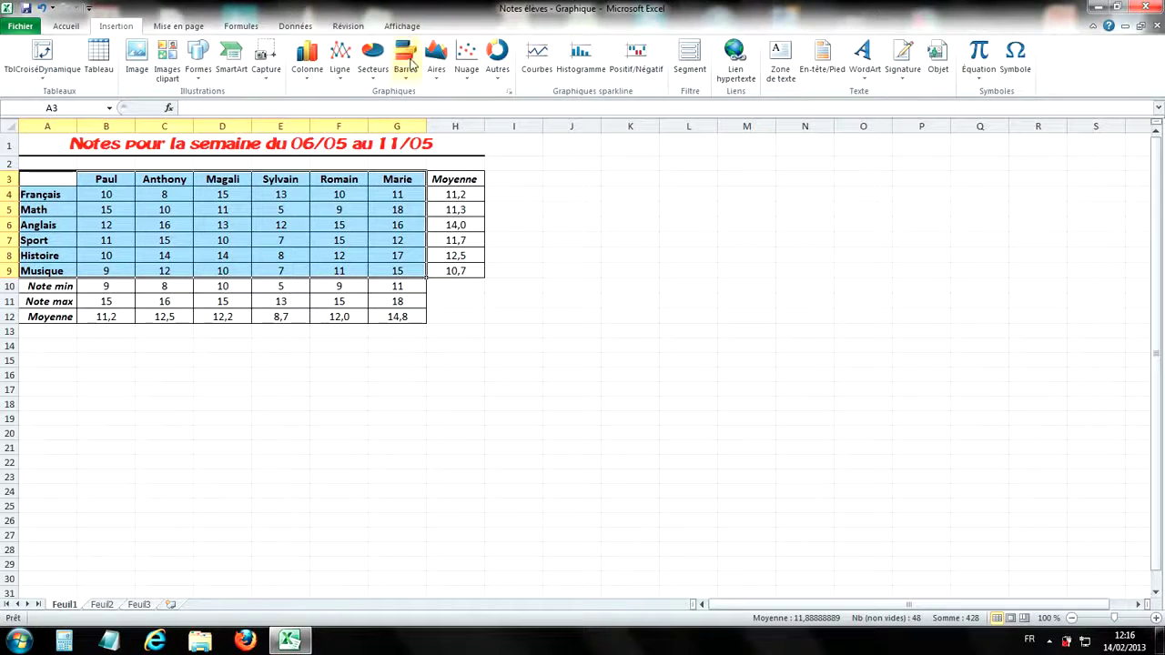
left_click(308, 62)
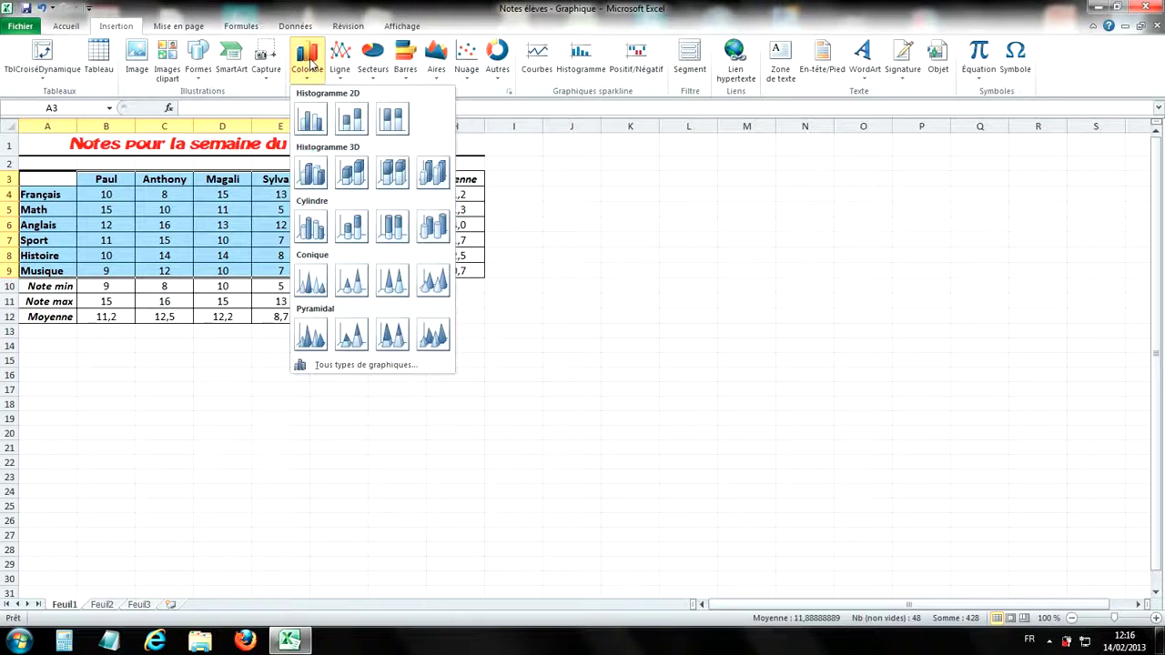
left_click(310, 173)
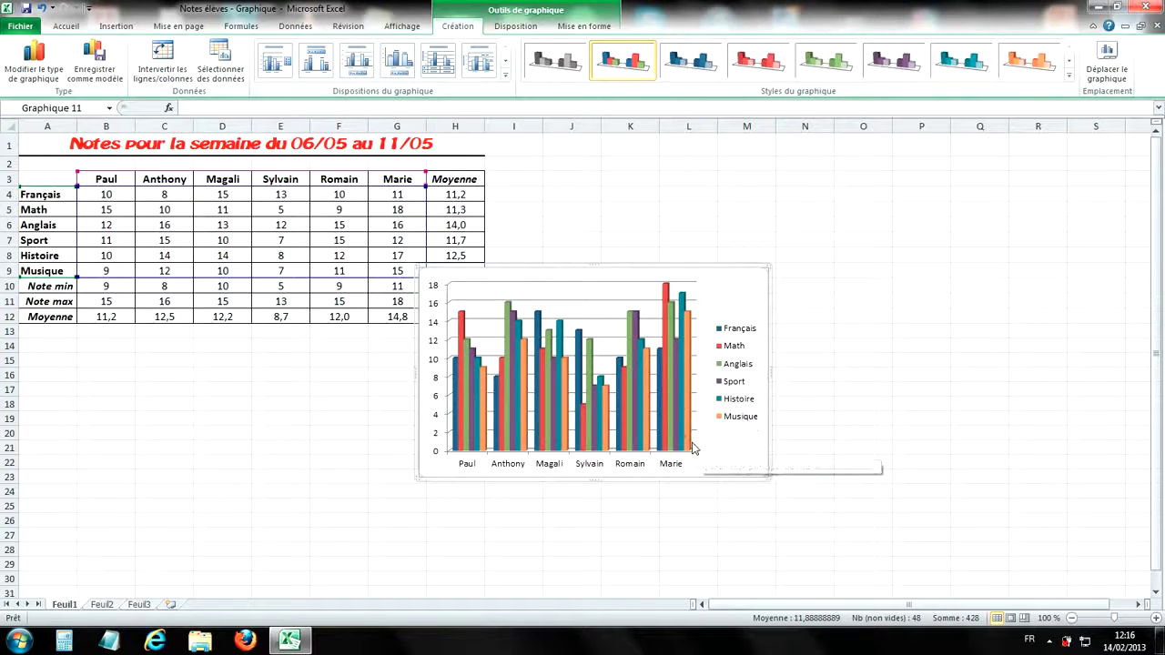
left_click(502, 30)
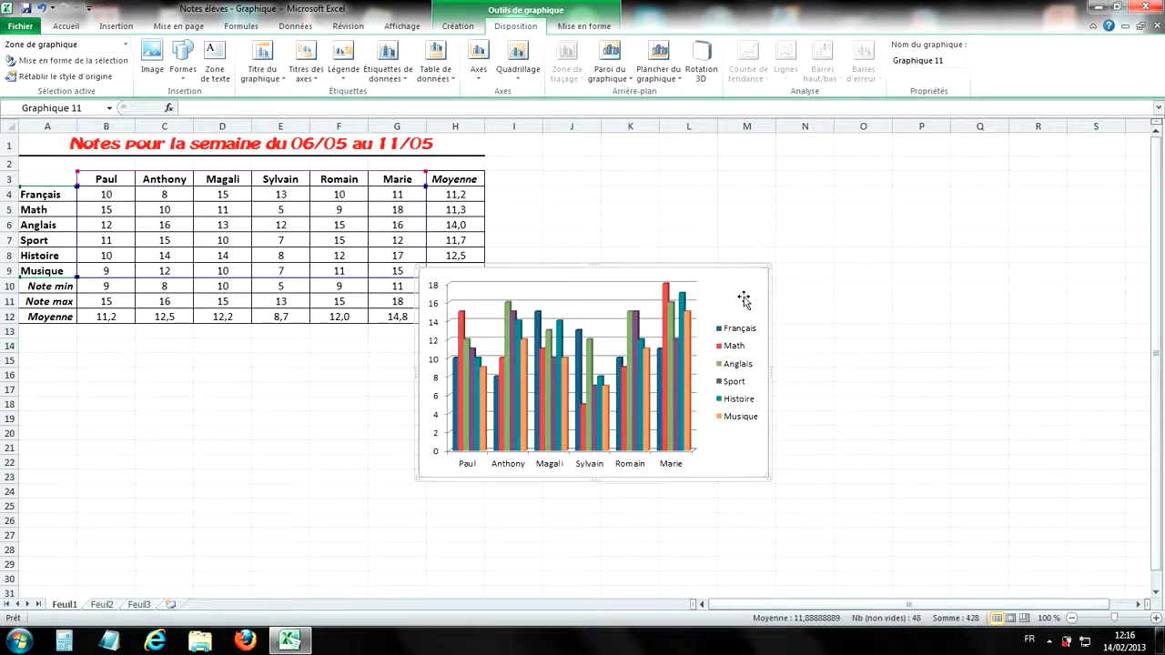
key("Delete")
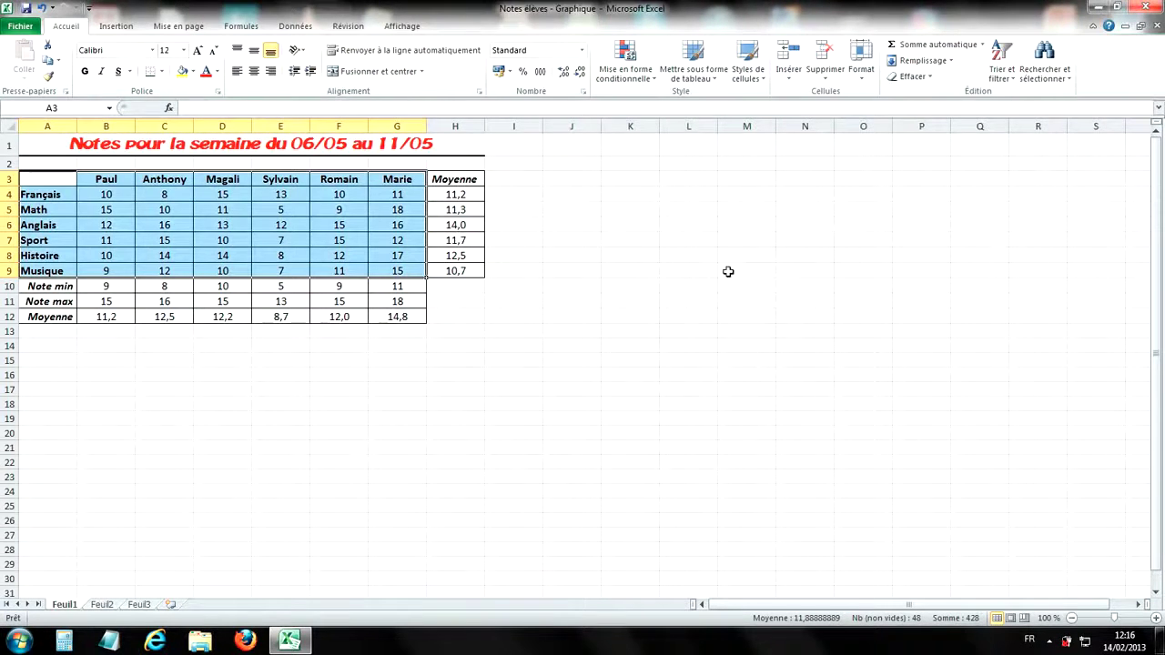
- Insert a clustered 2D column chart of the grades in A3:G9, enlarge it and place it beside the table
left_click(116, 25)
left_click(306, 71)
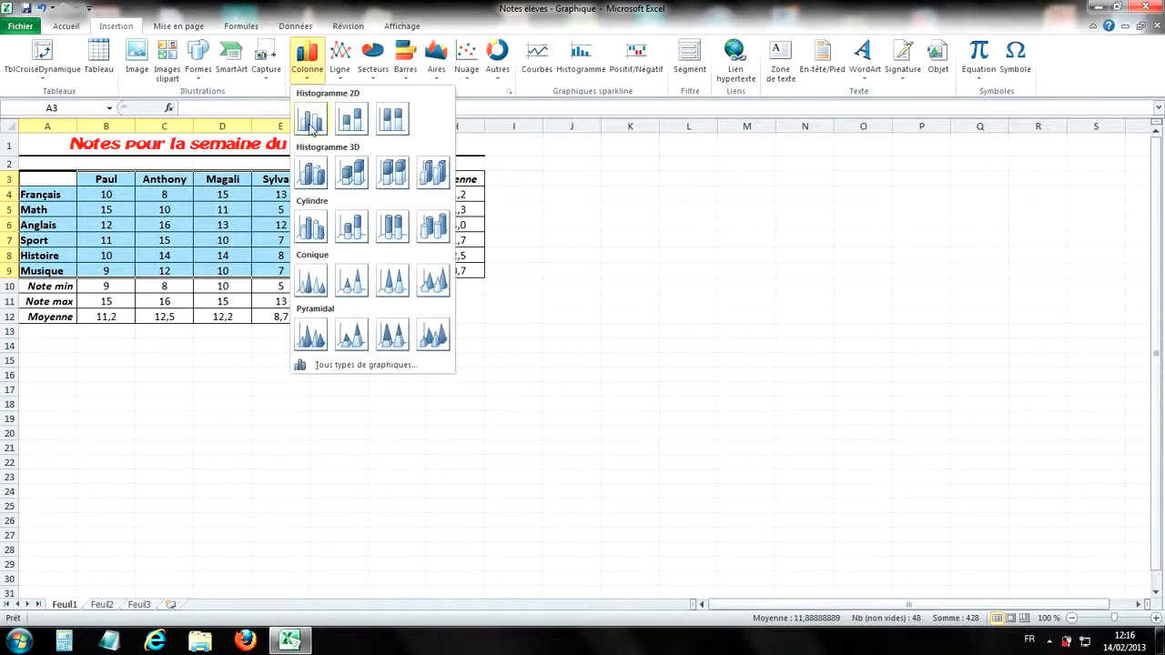
left_click(310, 122)
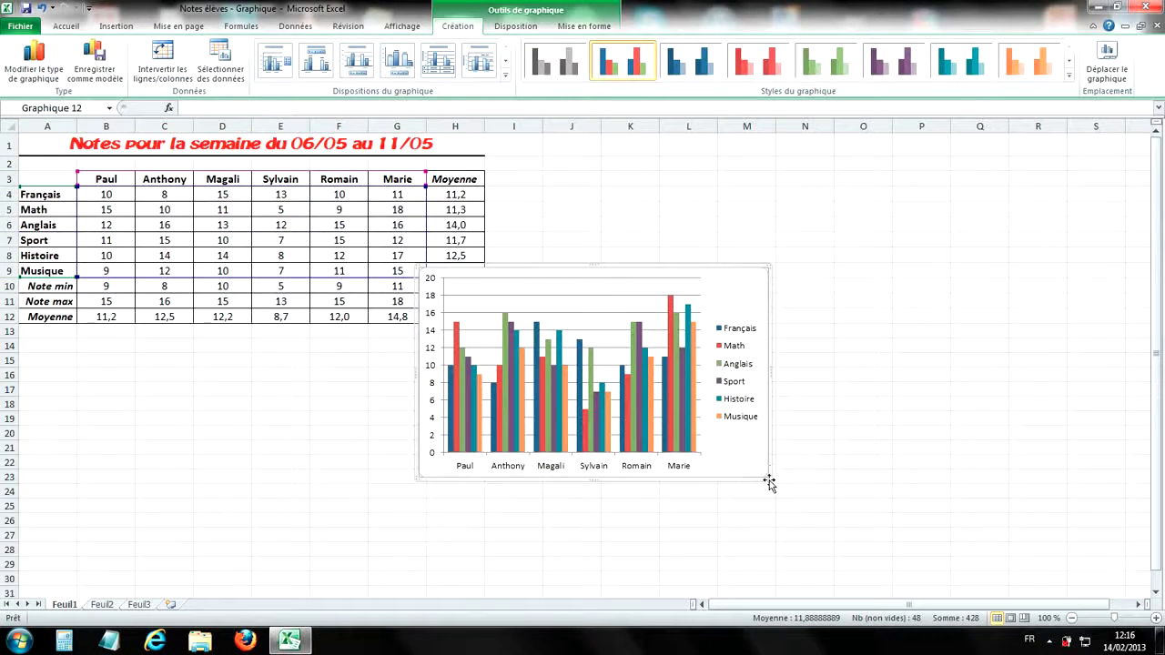
left_click_drag(767, 477, 1022, 598)
left_click_drag(990, 507, 1060, 404)
scroll(1045, 382, "up", 1)
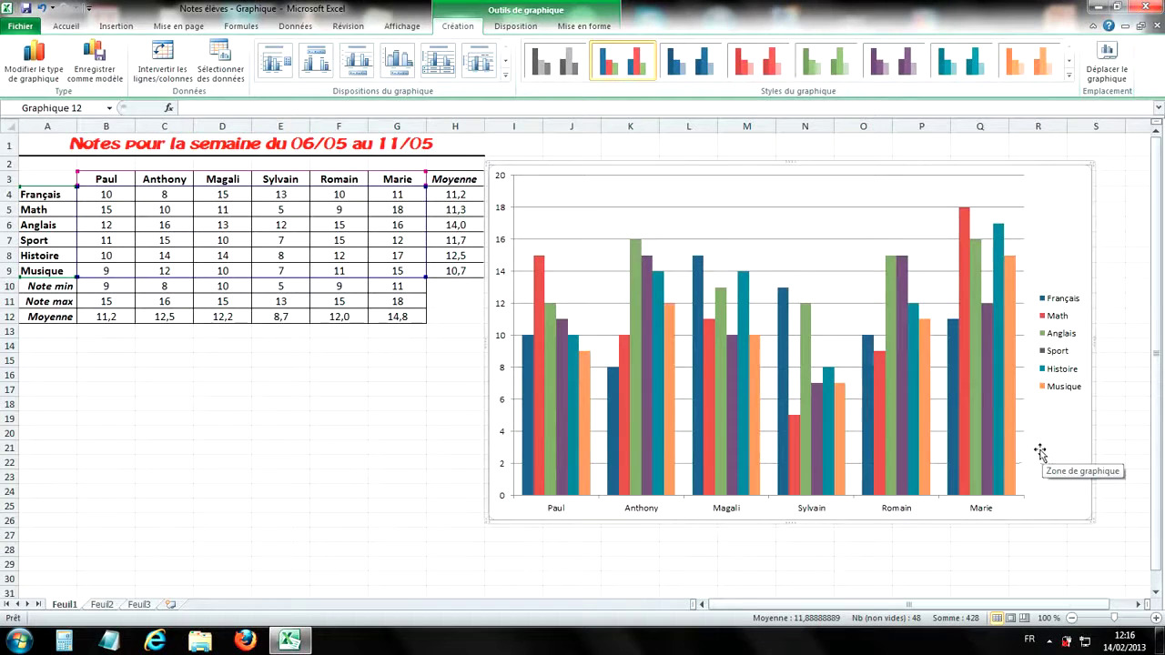
left_click(516, 28)
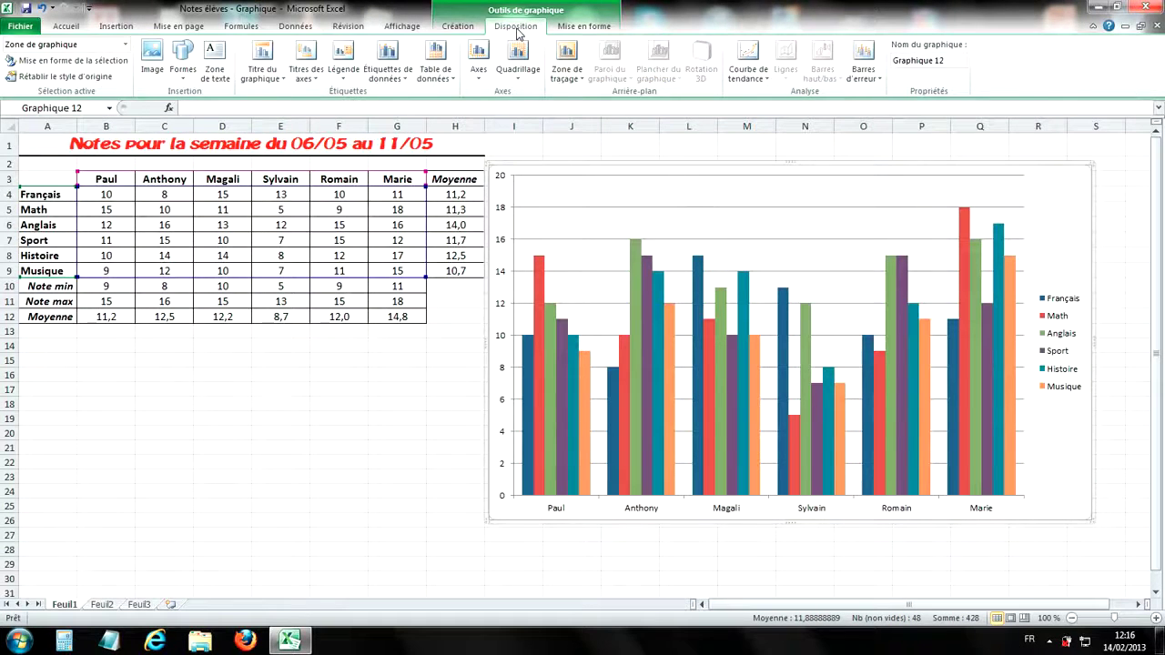
- Add a linear trendline for the Math series to the grades chart
left_click(762, 82)
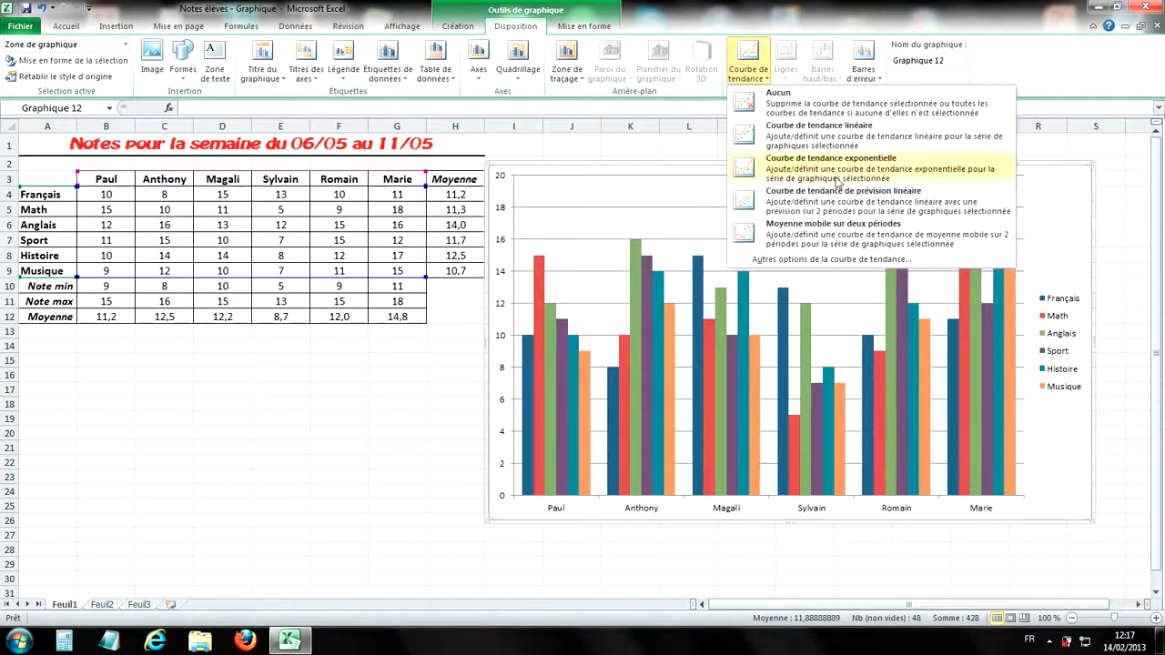
left_click(819, 143)
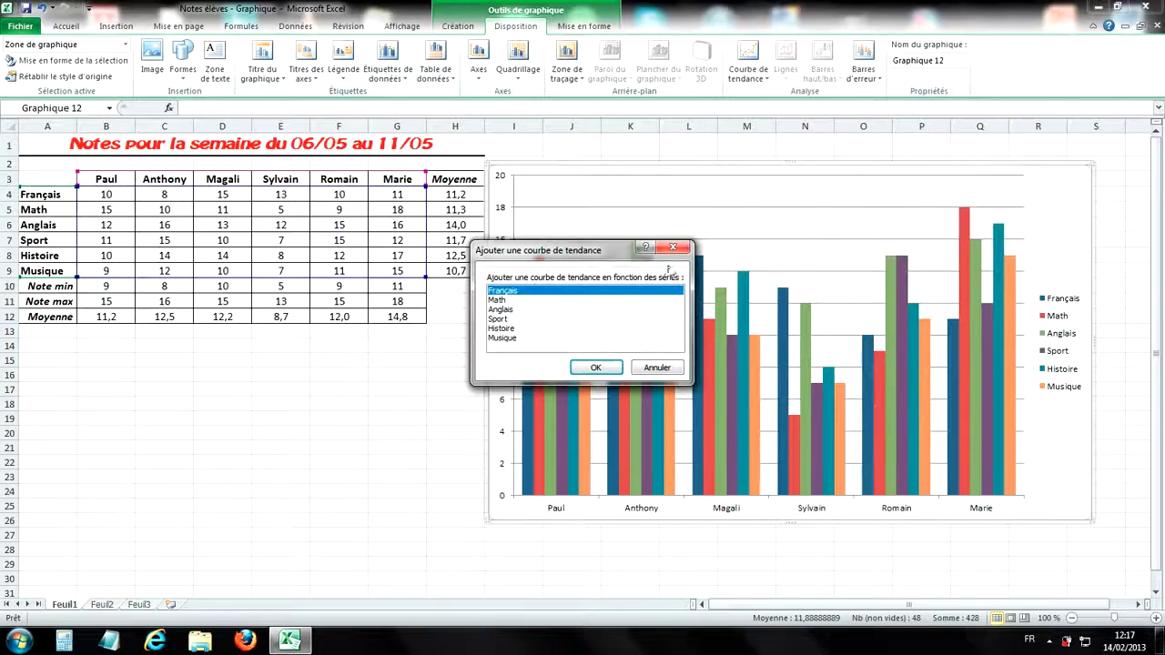
left_click(499, 301)
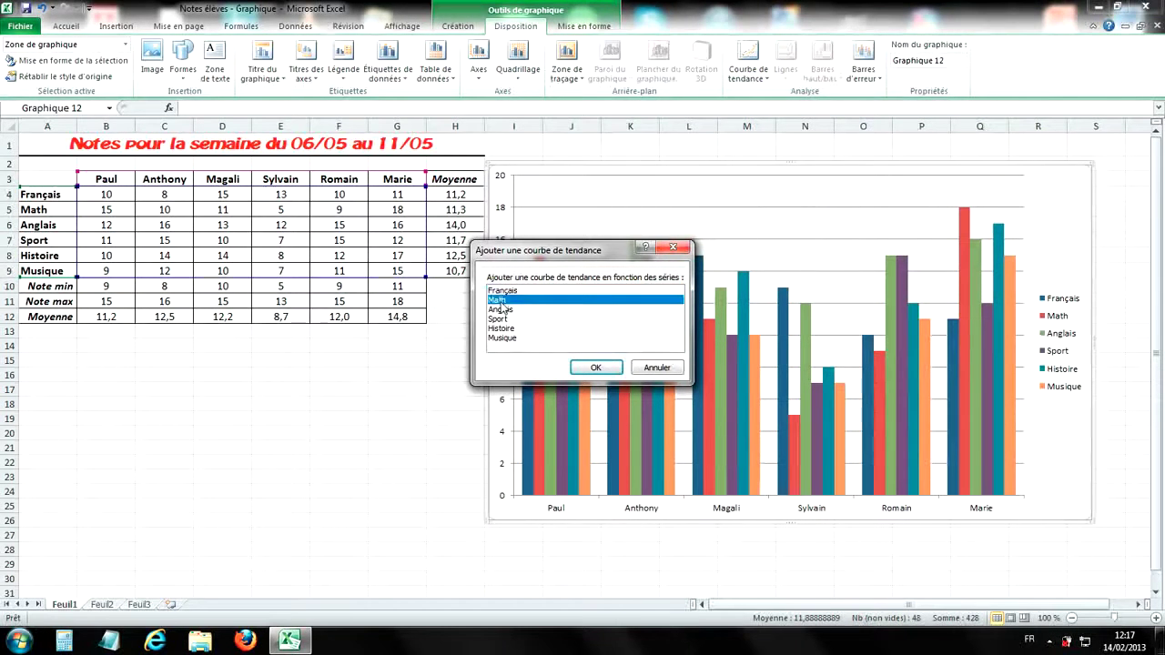
left_click(591, 368)
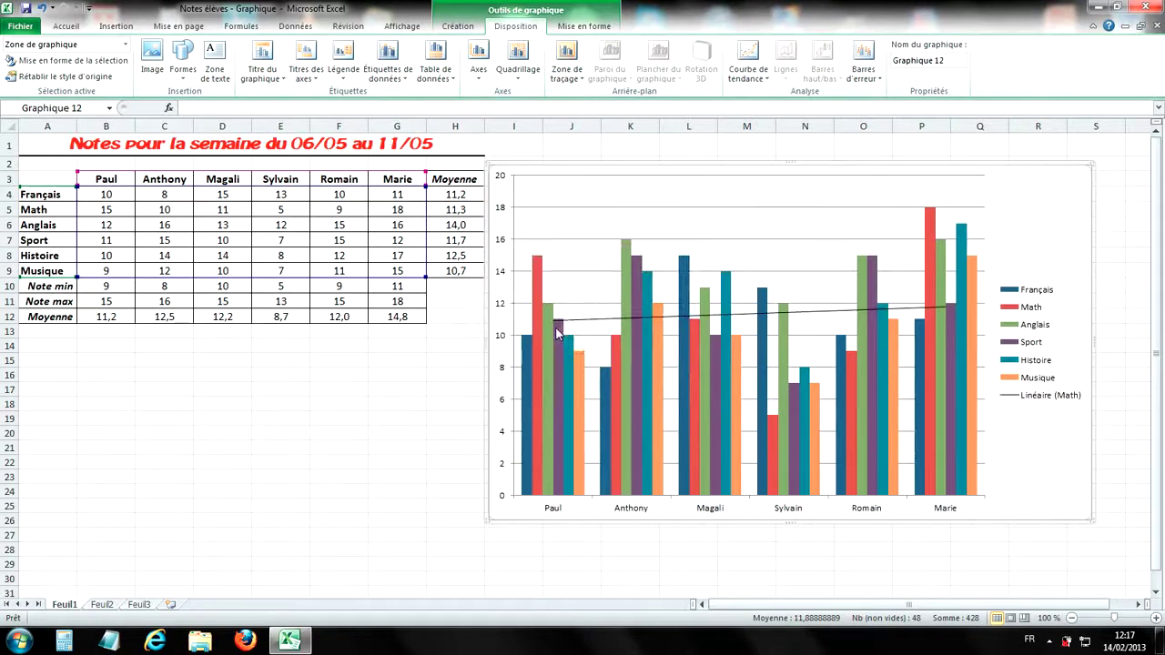
mouse_move(930, 320)
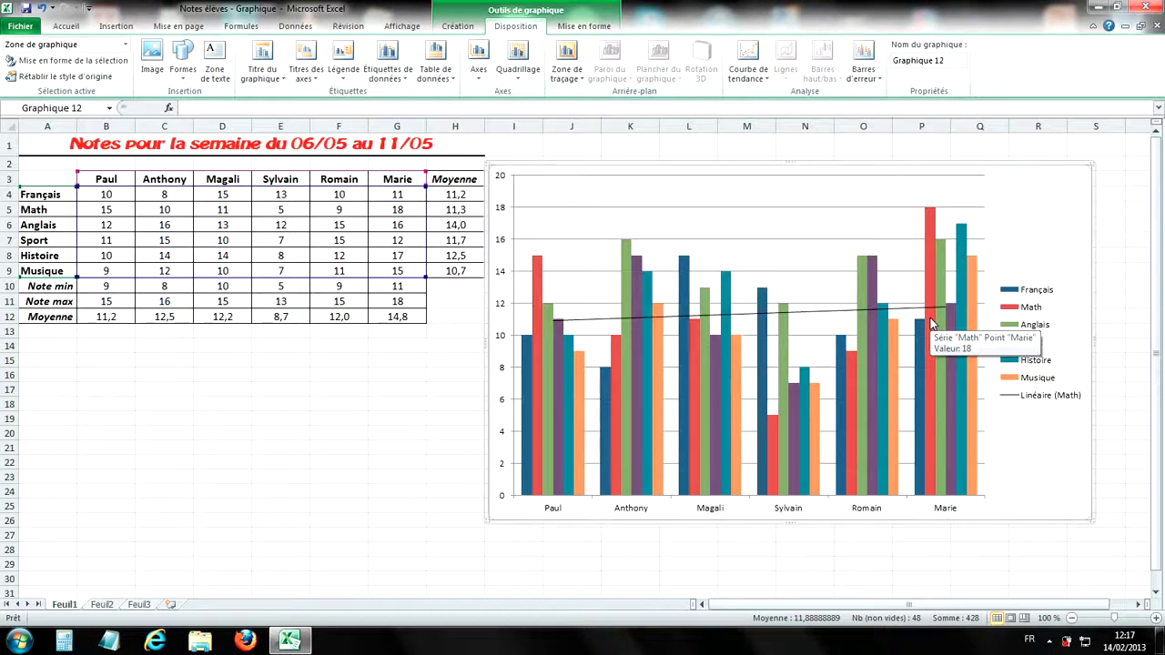
- Add an exponential trendline for the Anglais series to the grades chart
left_click(759, 78)
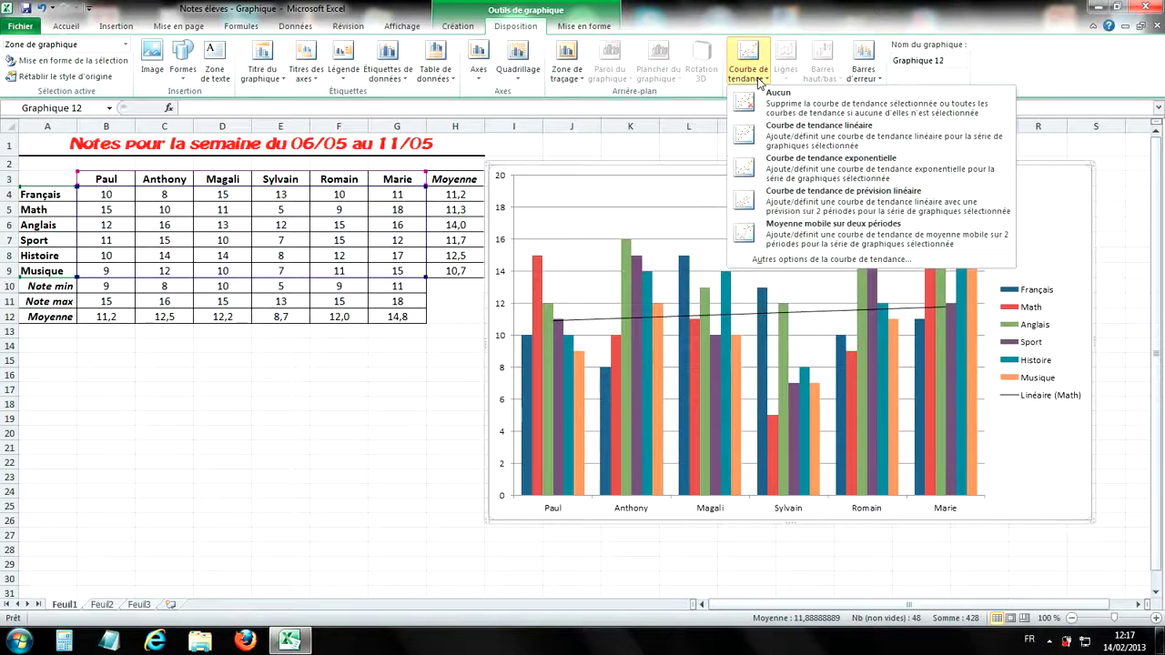
left_click(813, 169)
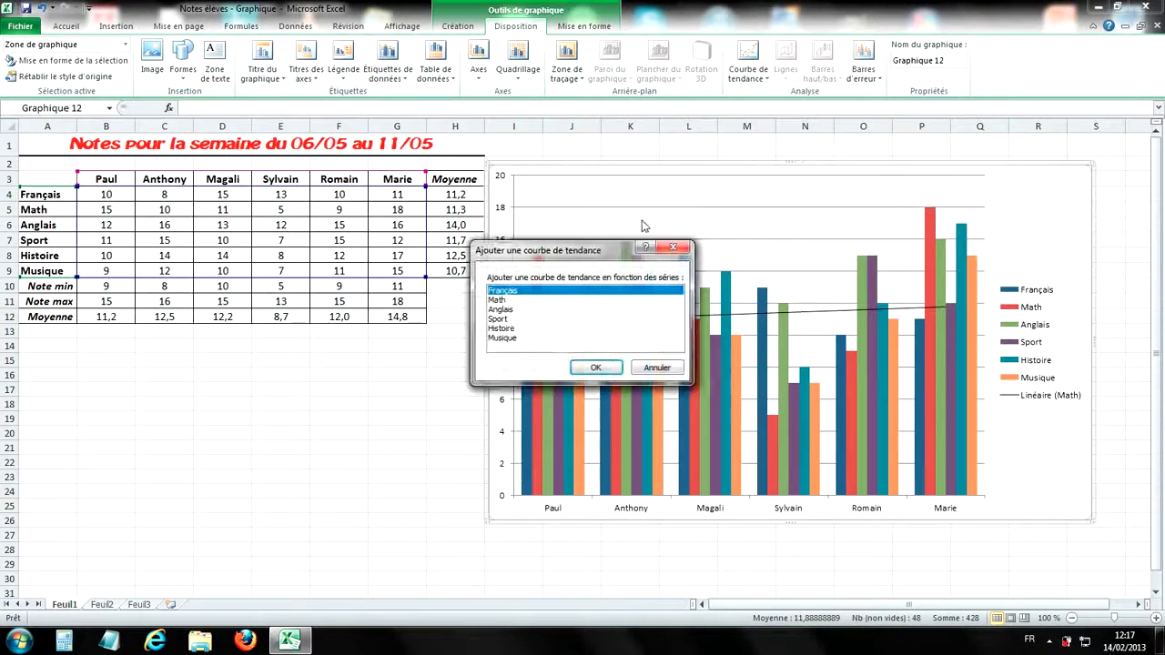
left_click(500, 309)
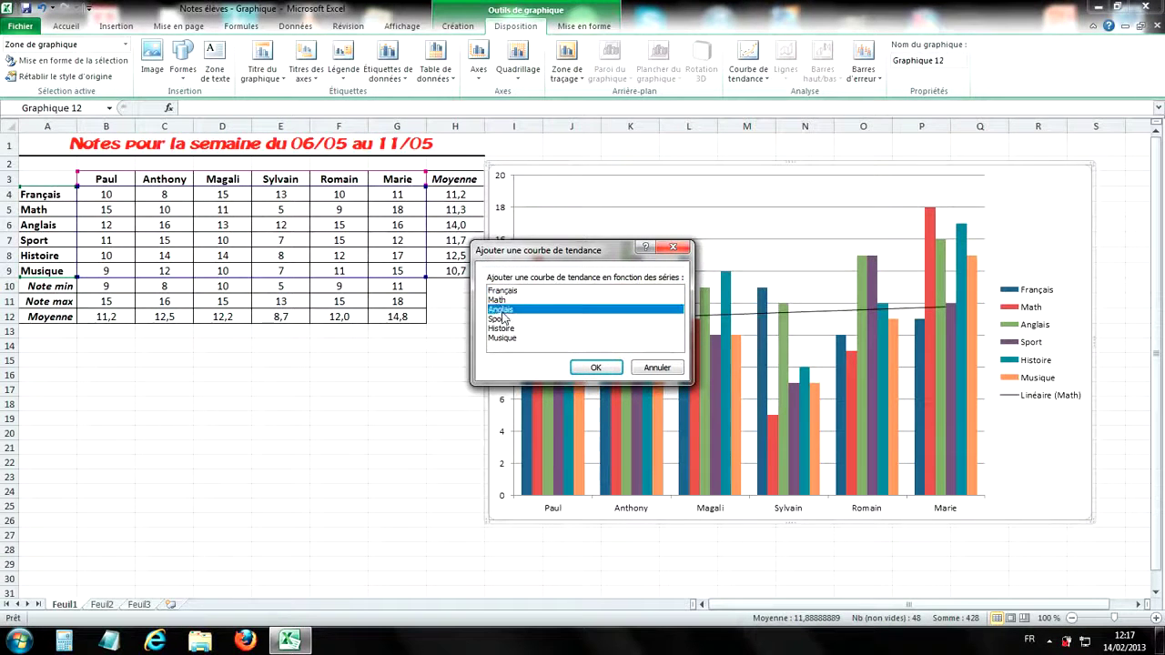
left_click(595, 367)
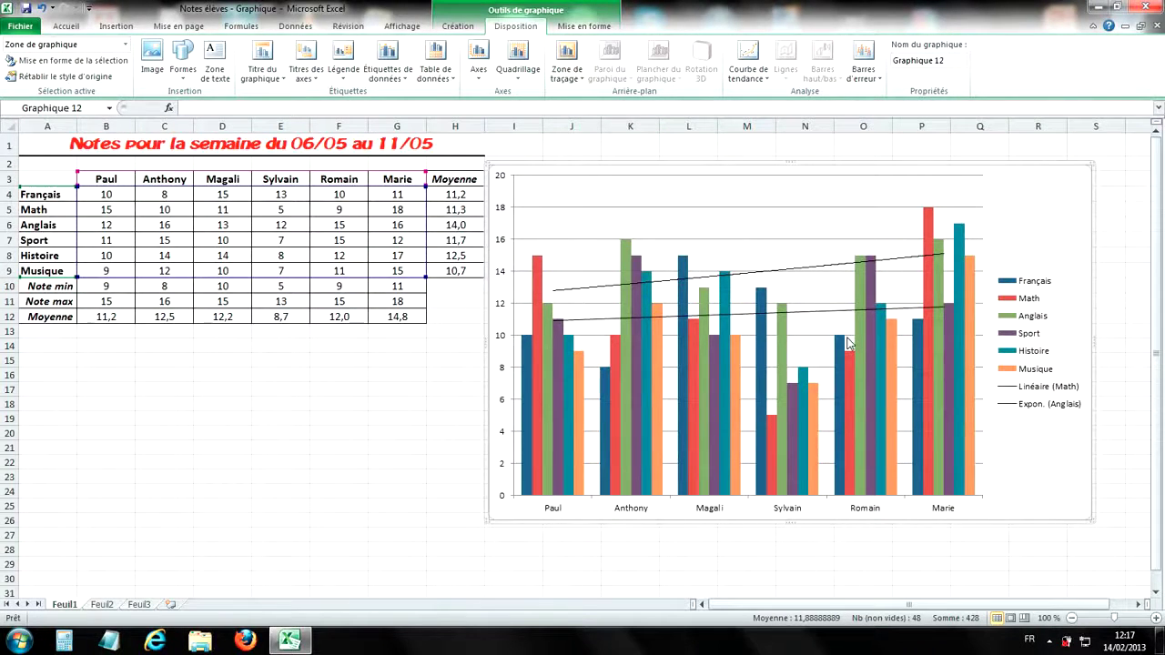
- Colour the Anglais trendline with the standard green outline
left_click(823, 268)
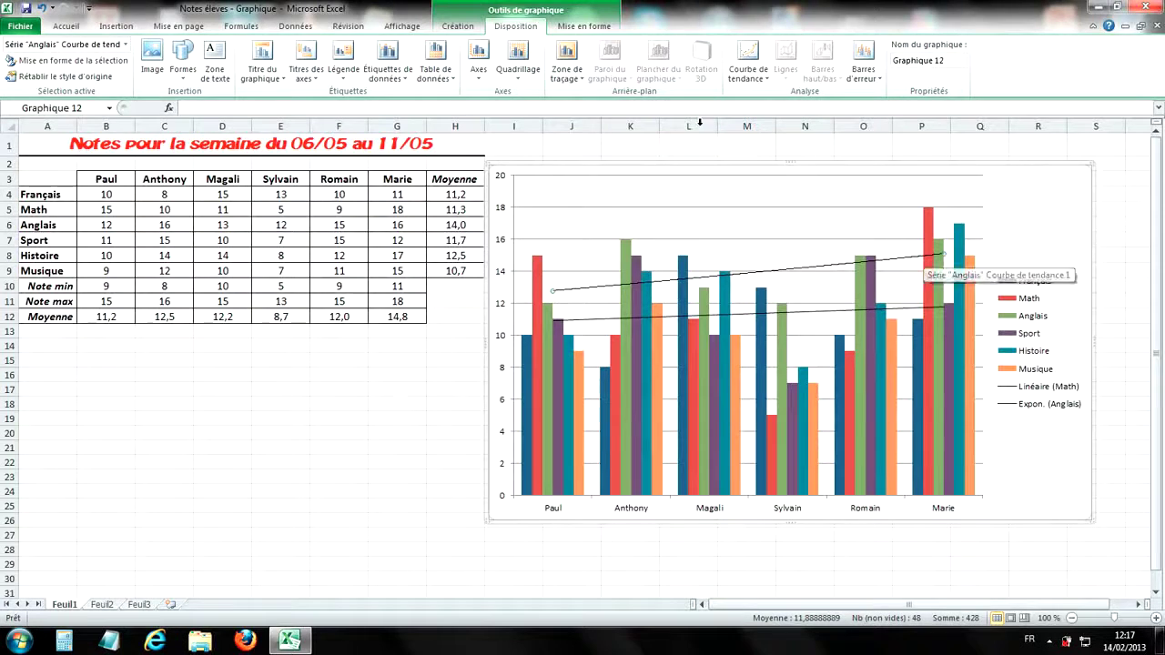
left_click(590, 24)
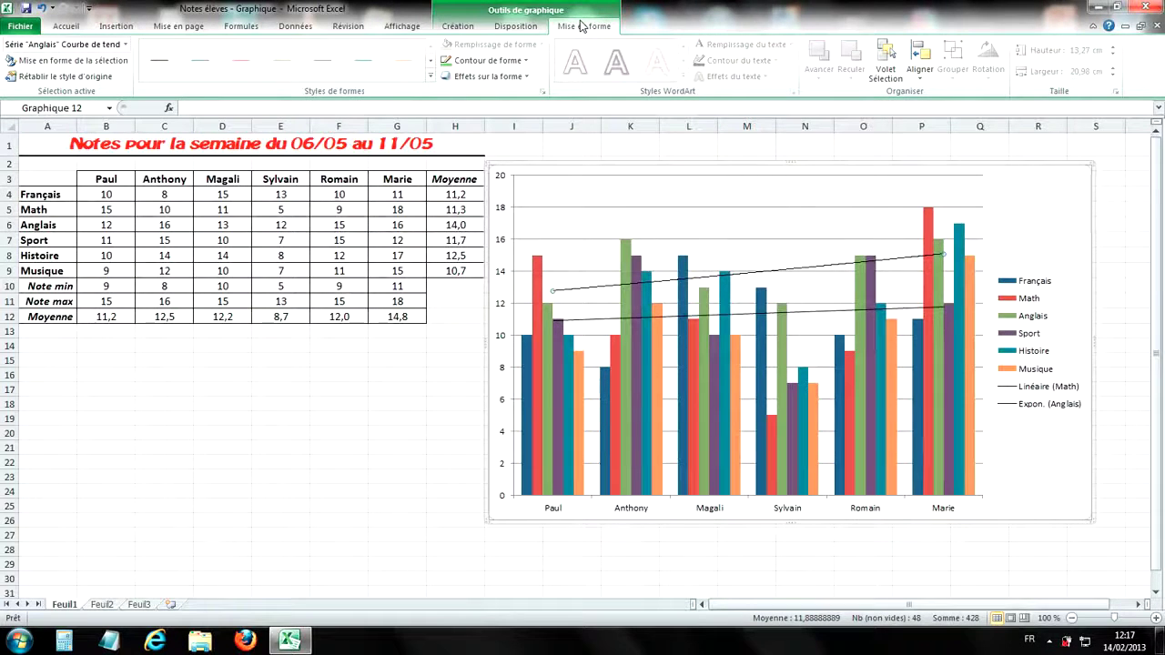
left_click(510, 60)
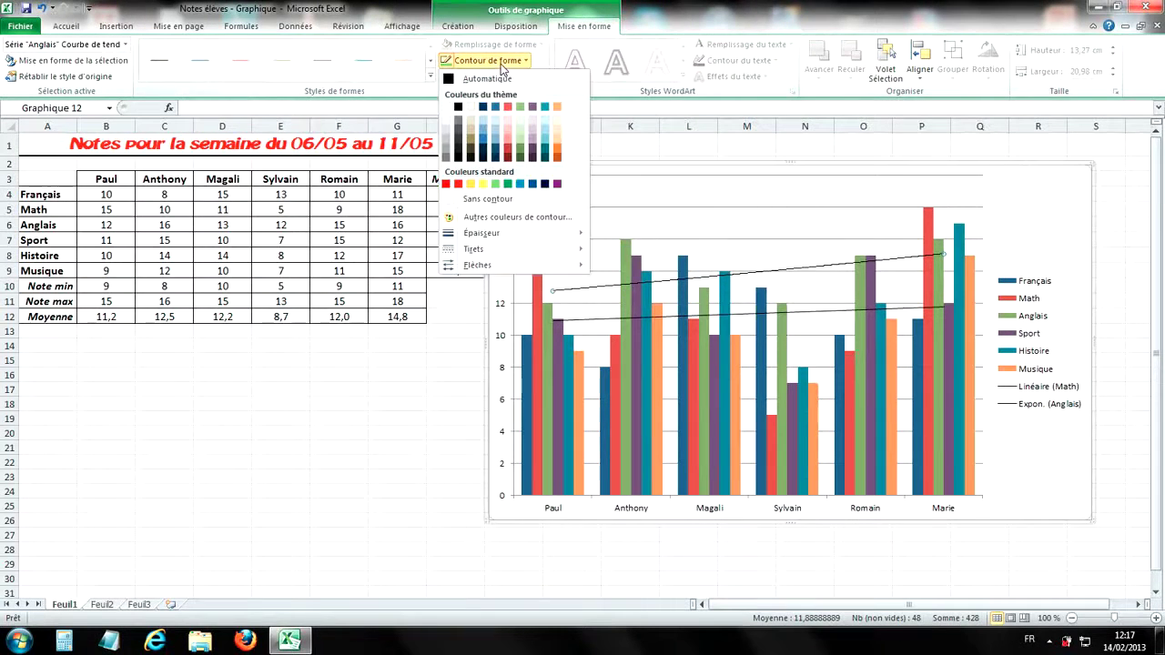
left_click(508, 185)
- Give the Anglais trendline a dotted dash style and a thicker outline
left_click(516, 62)
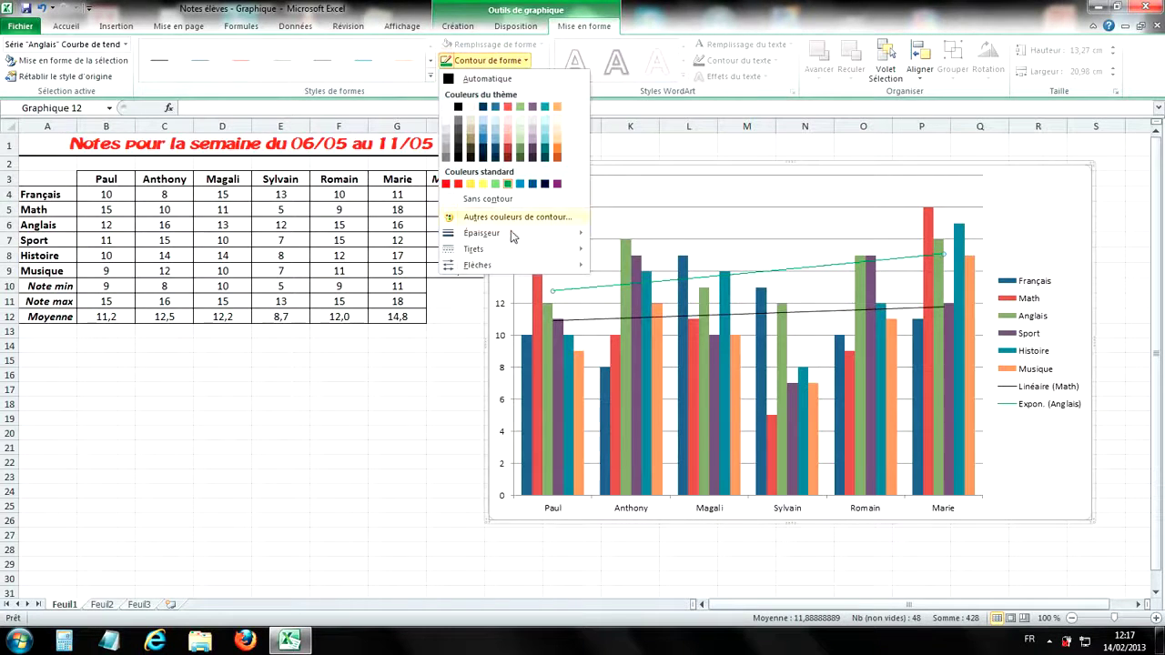
mouse_move(508, 255)
left_click(610, 266)
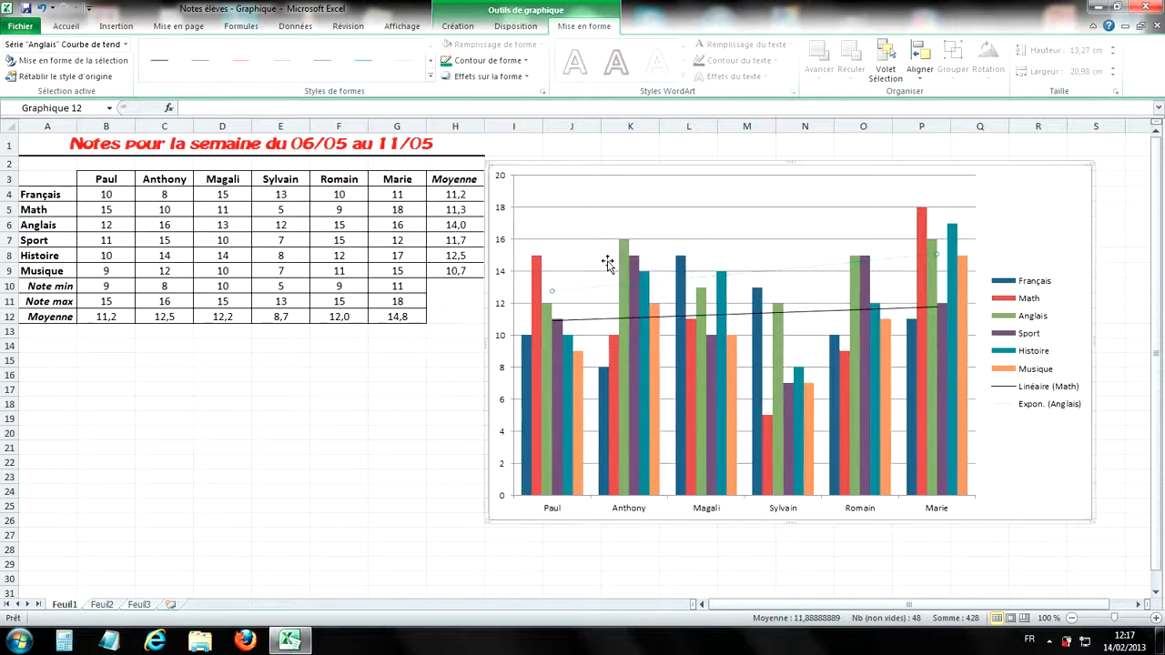
left_click(510, 76)
left_click(515, 62)
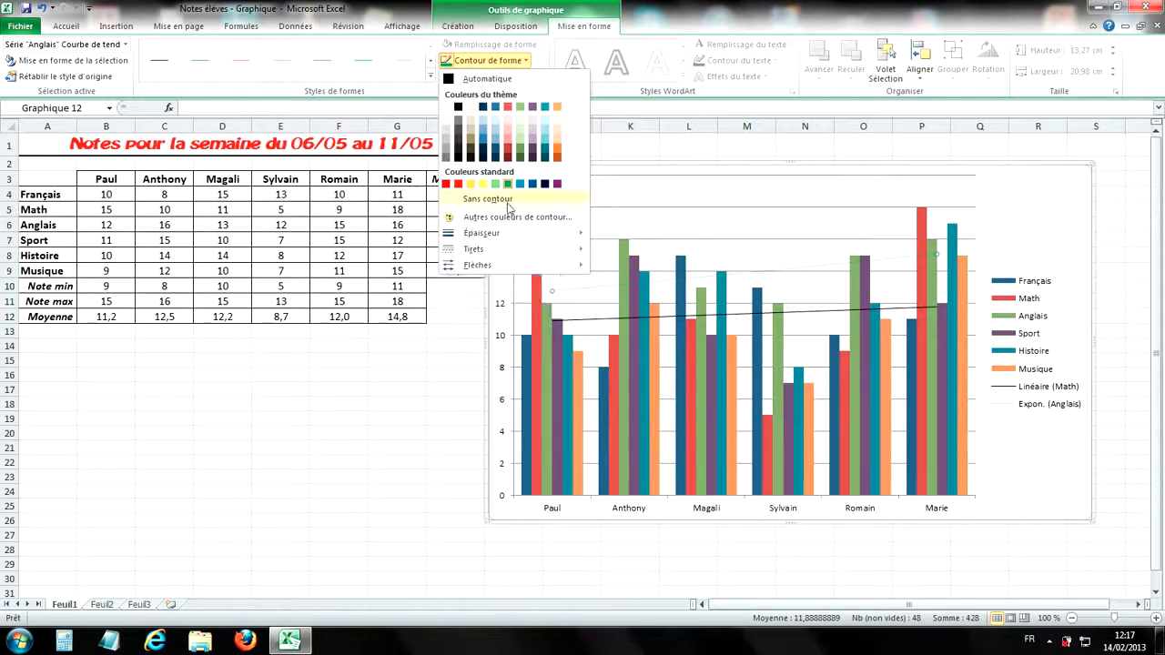
mouse_move(501, 244)
left_click(671, 315)
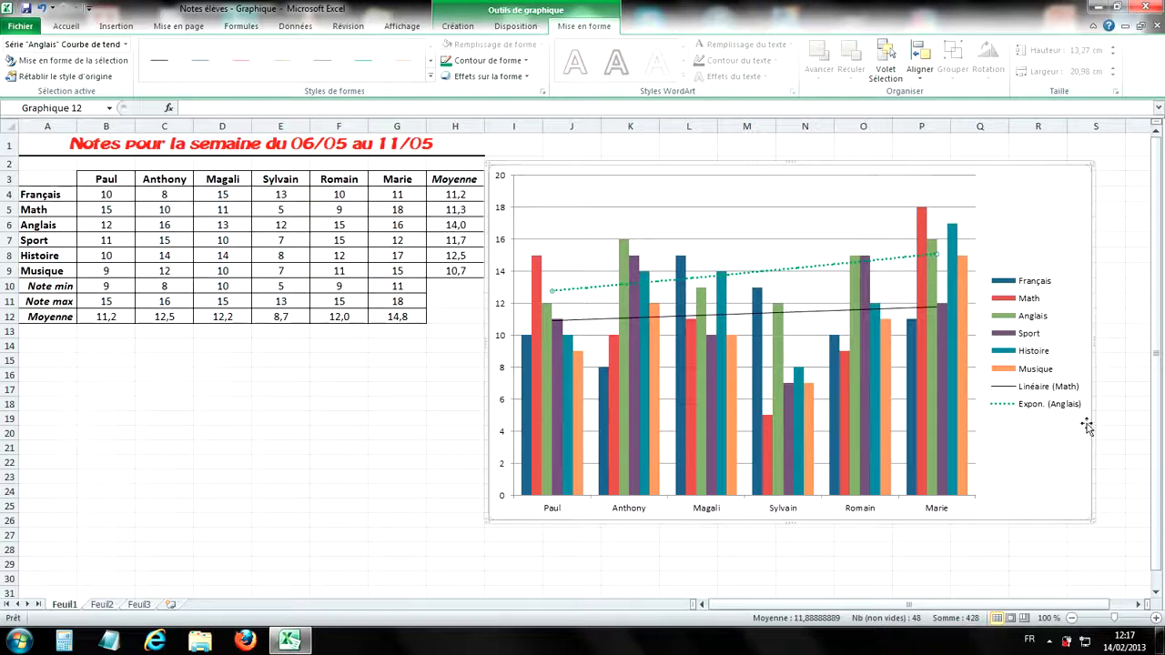
left_click(1061, 215)
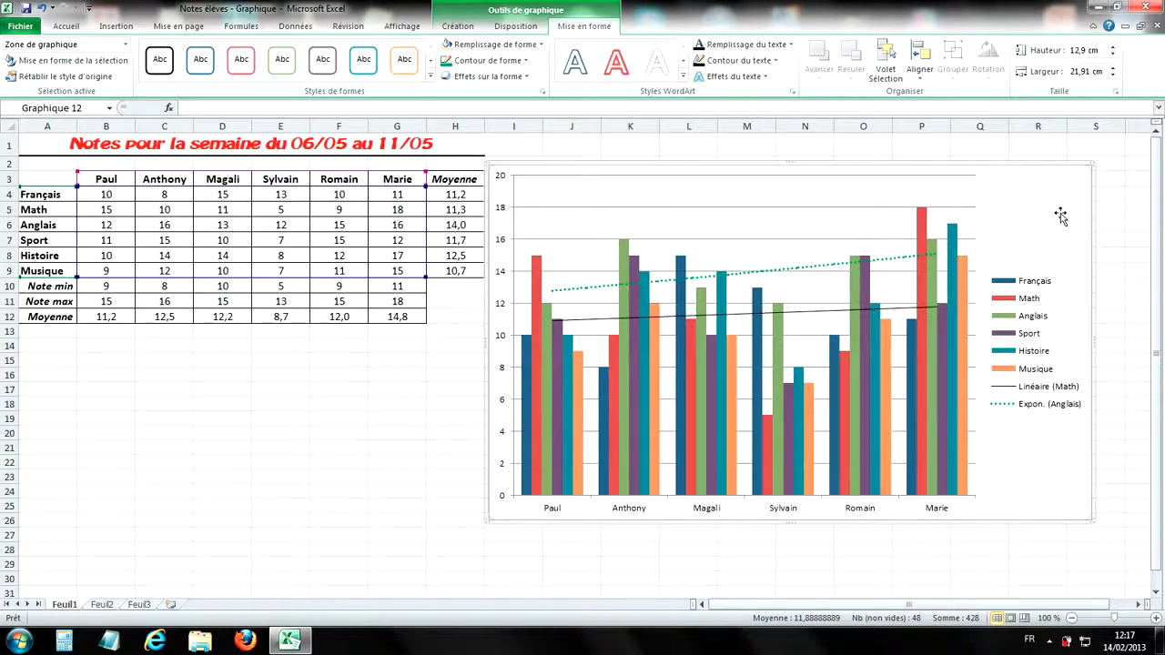
left_click(517, 25)
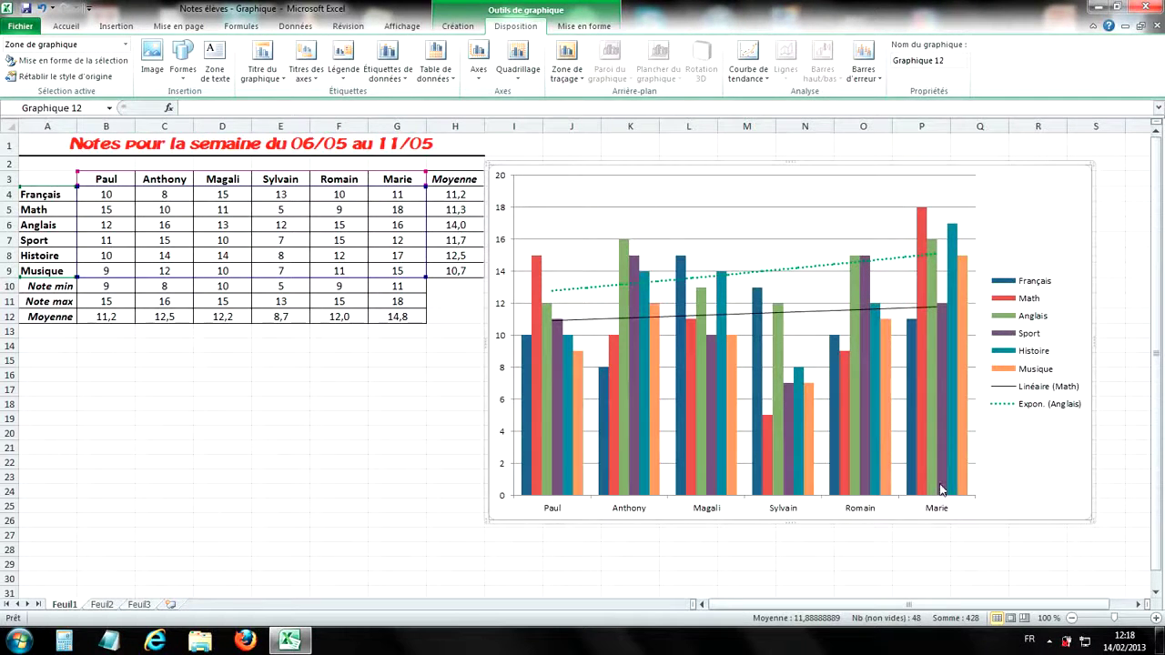
- Change the grades chart's type to the clustered cylinder column chart (Histogramme groupé à formes cylindriques)
mouse_move(941, 490)
mouse_move(914, 335)
left_click(455, 27)
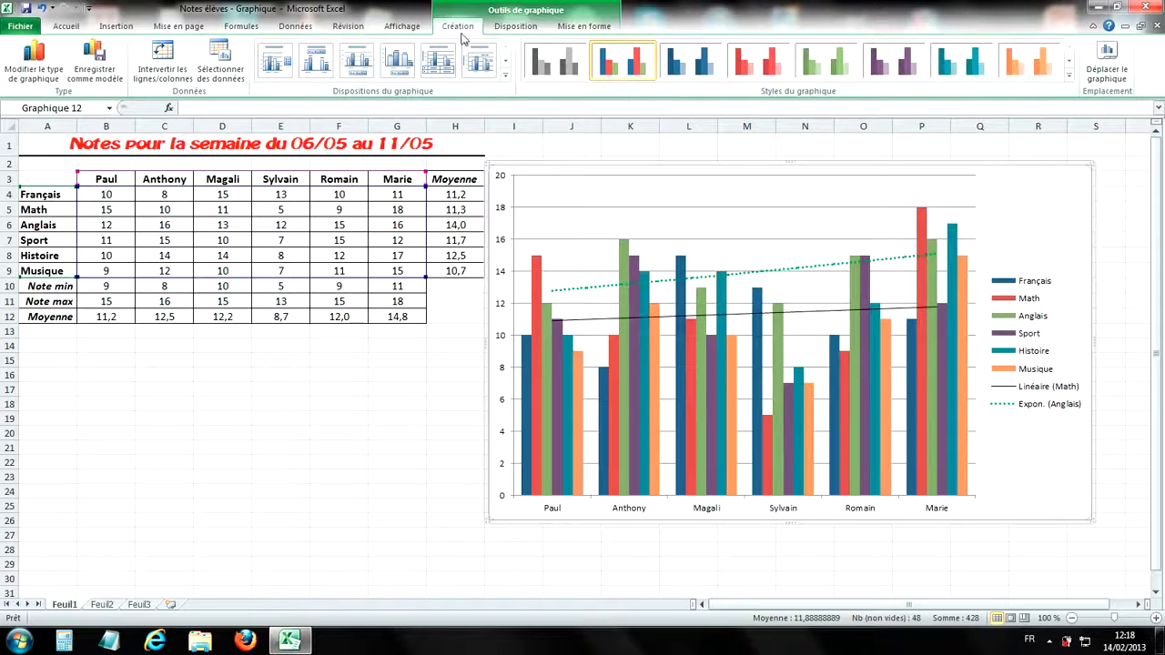
left_click(41, 83)
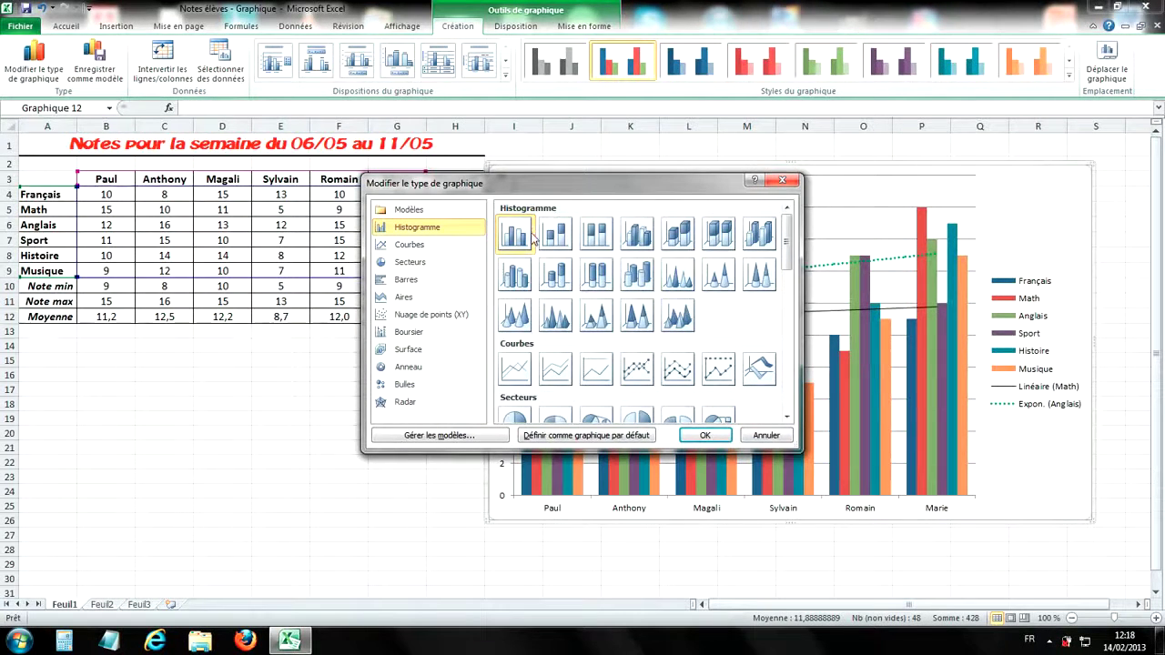
left_click(515, 282)
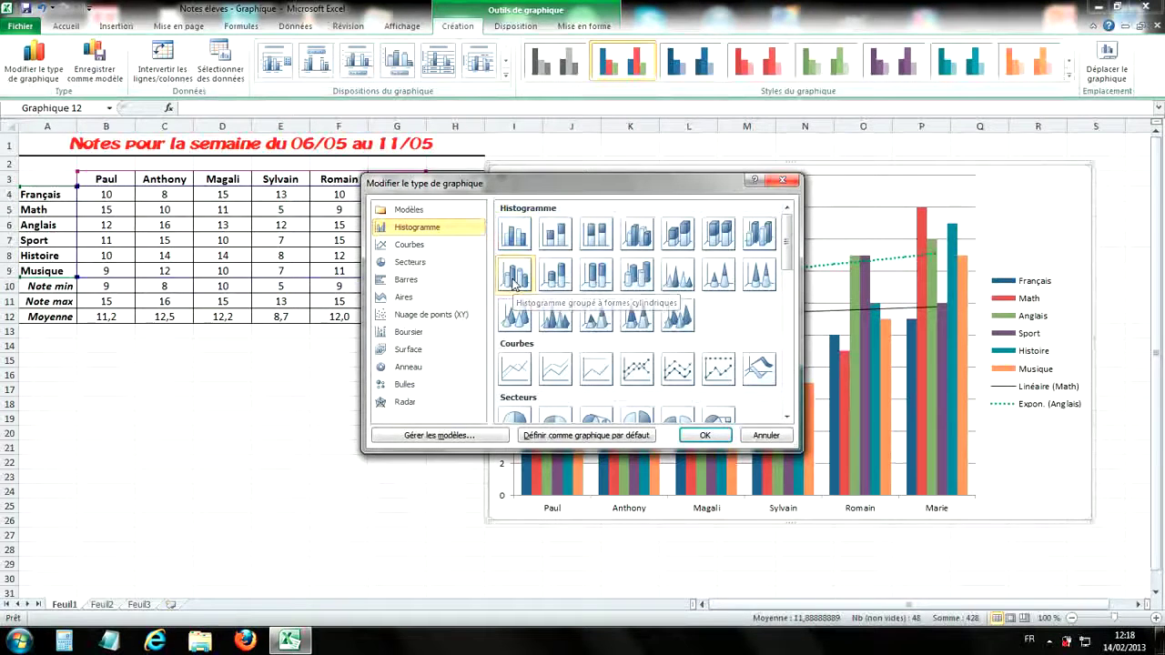
left_click(694, 437)
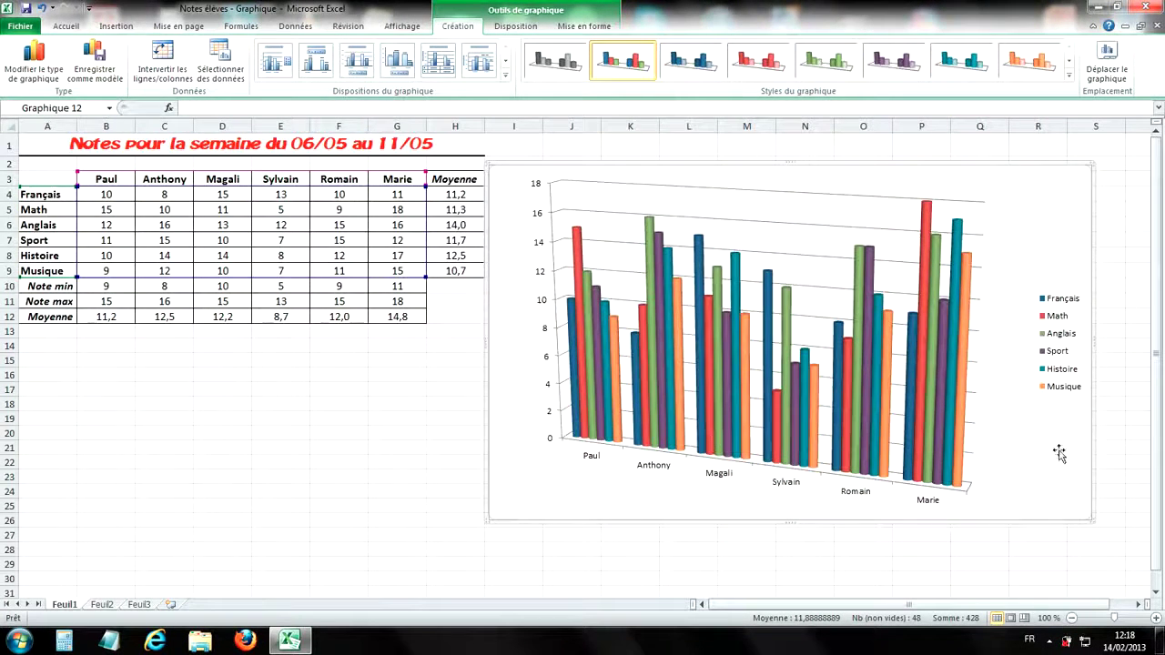